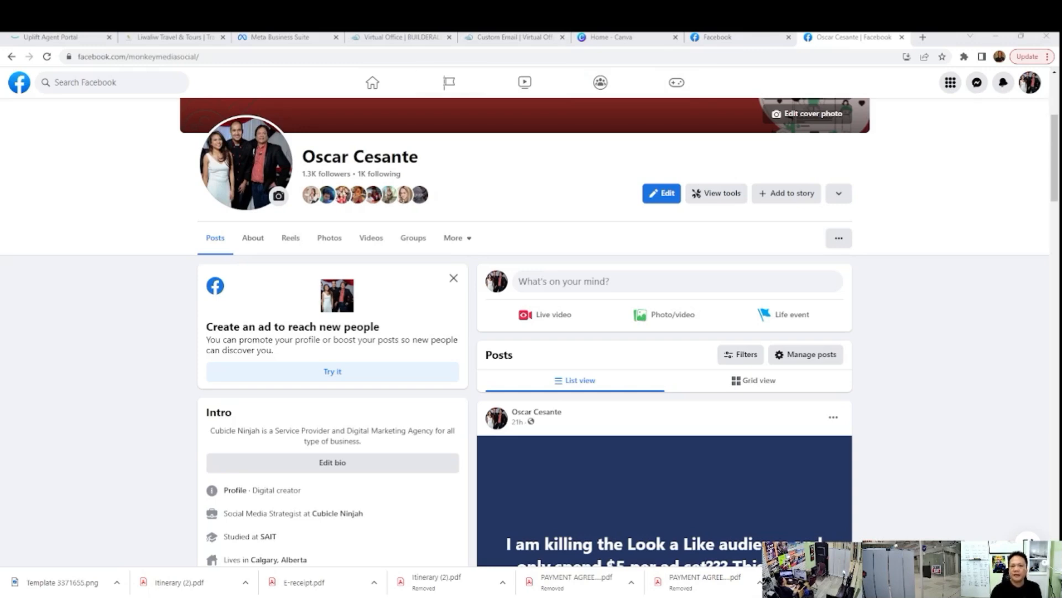
Step: Start creating a new Facebook Page and name it "Trip Trave Agency"
click(461, 88)
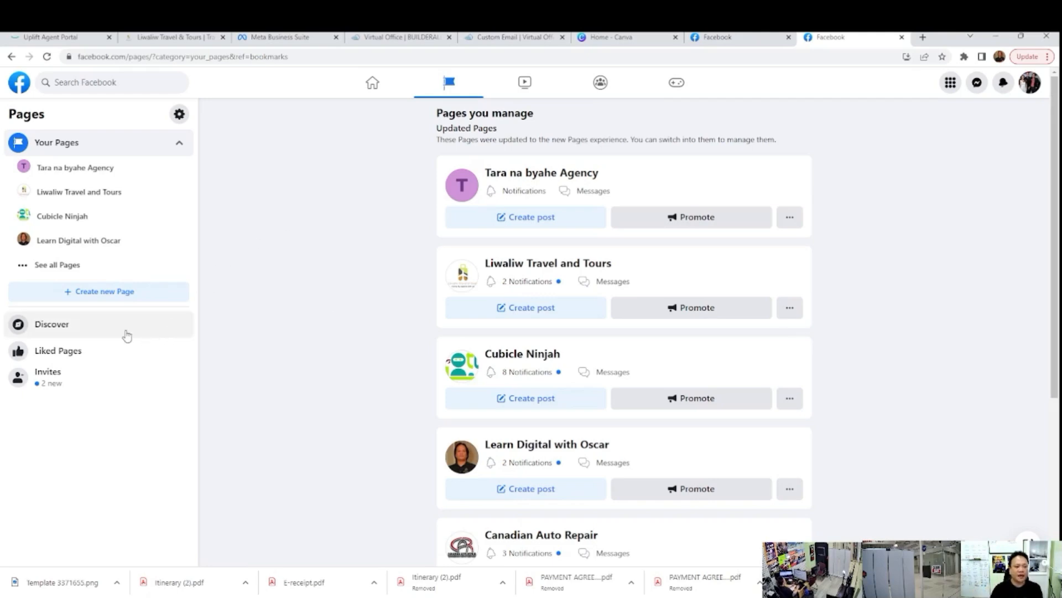
click(114, 292)
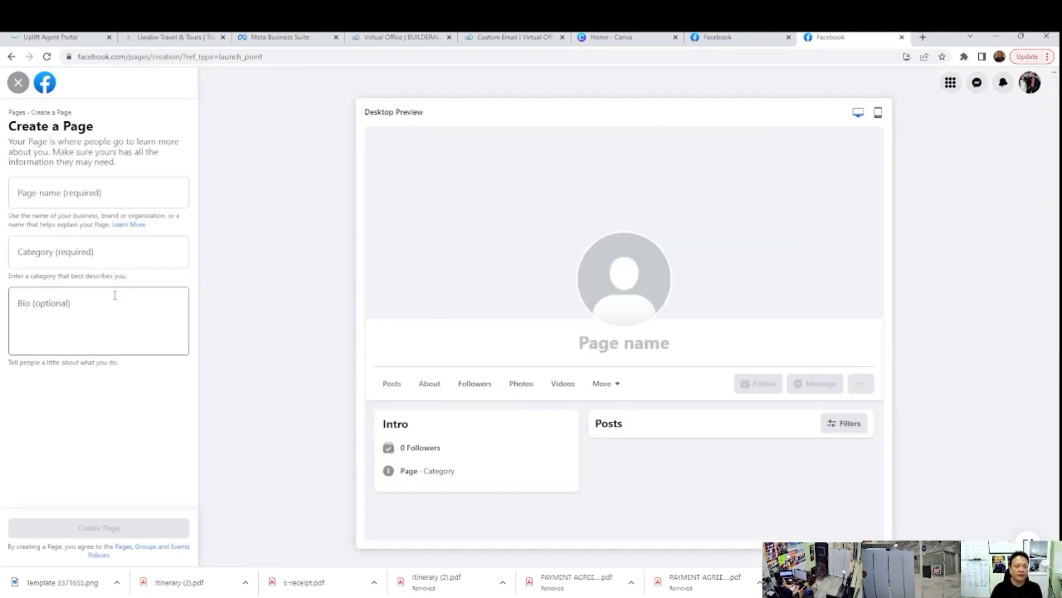
click(126, 191)
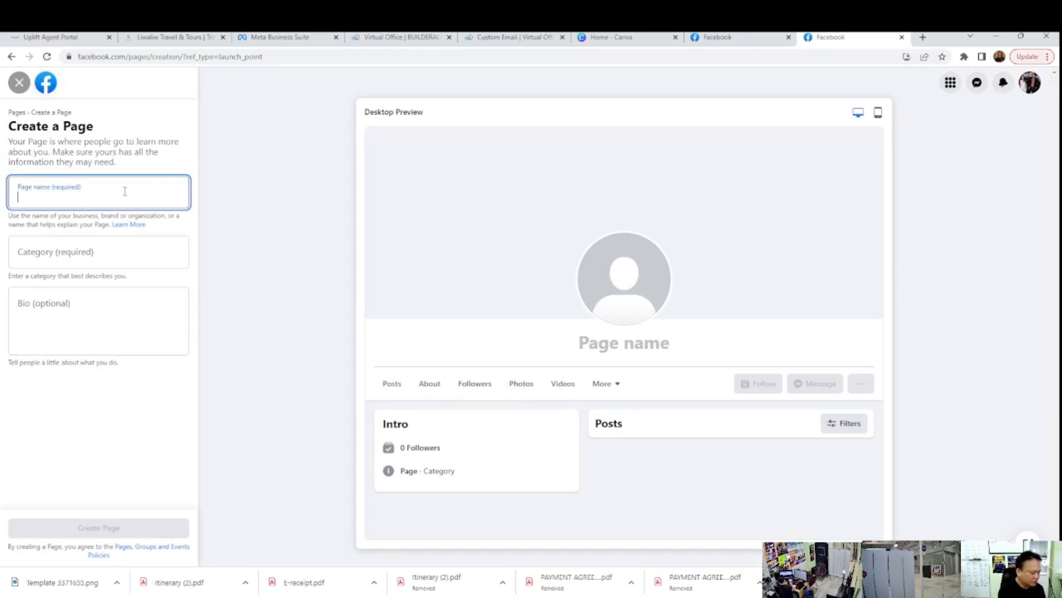
text(tRIP)
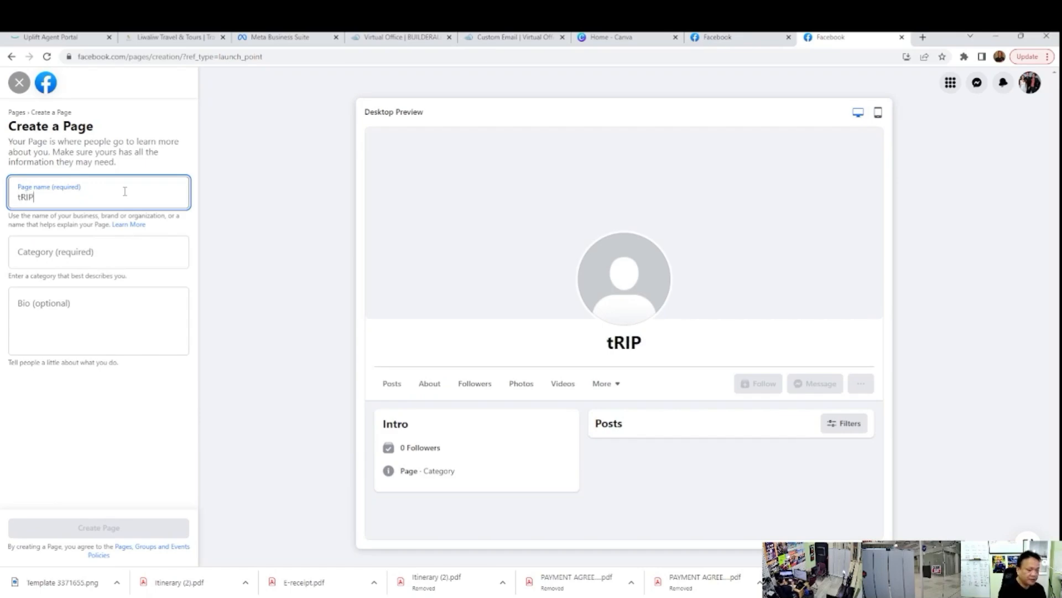
key(BackSpace)
key(BackSpace)
key(BackSpace)
key(BackSpace)
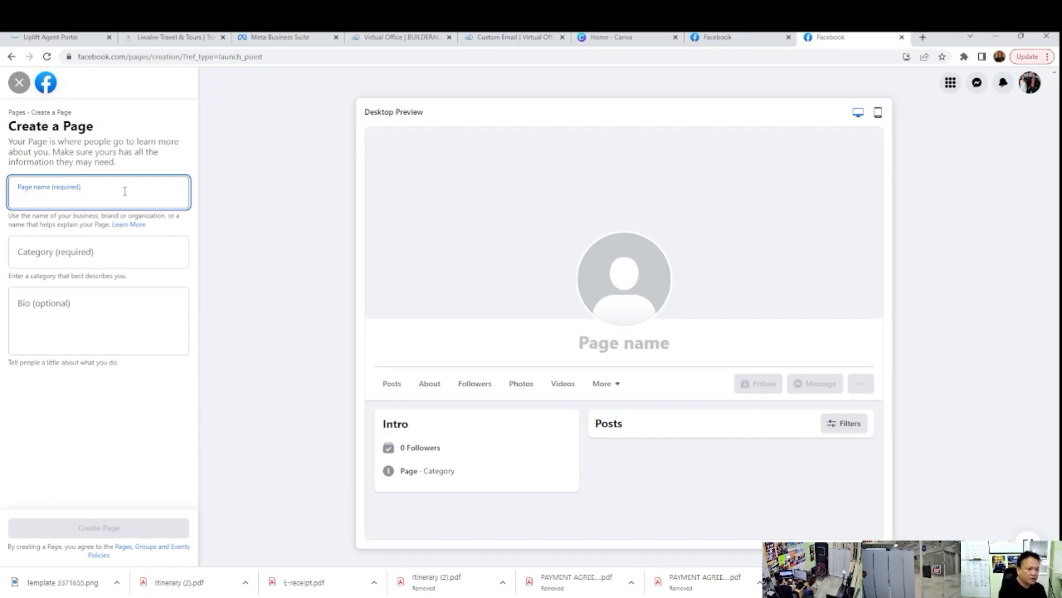
text(T)
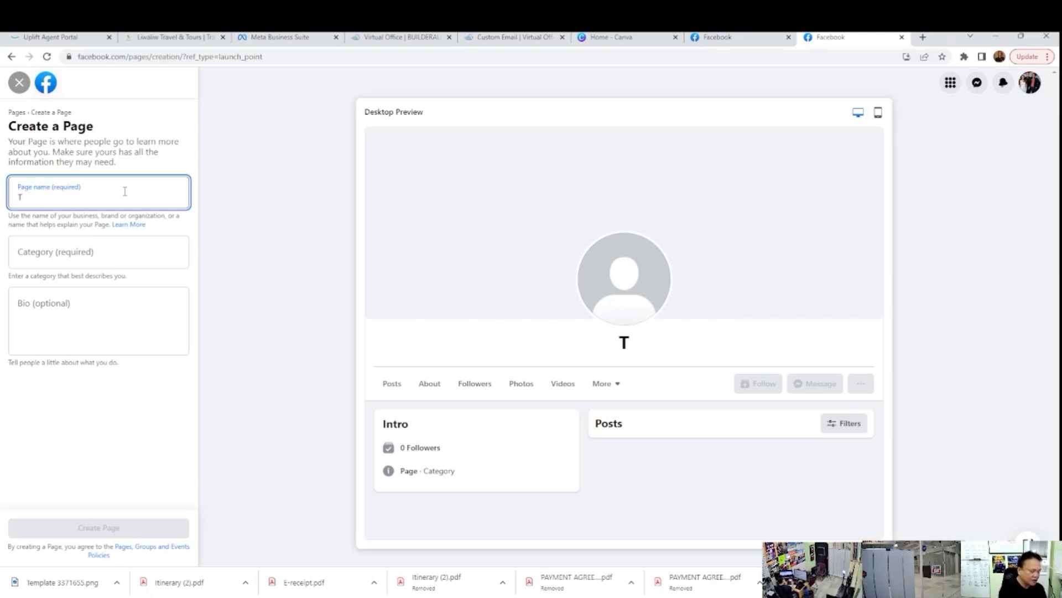
text(rip )
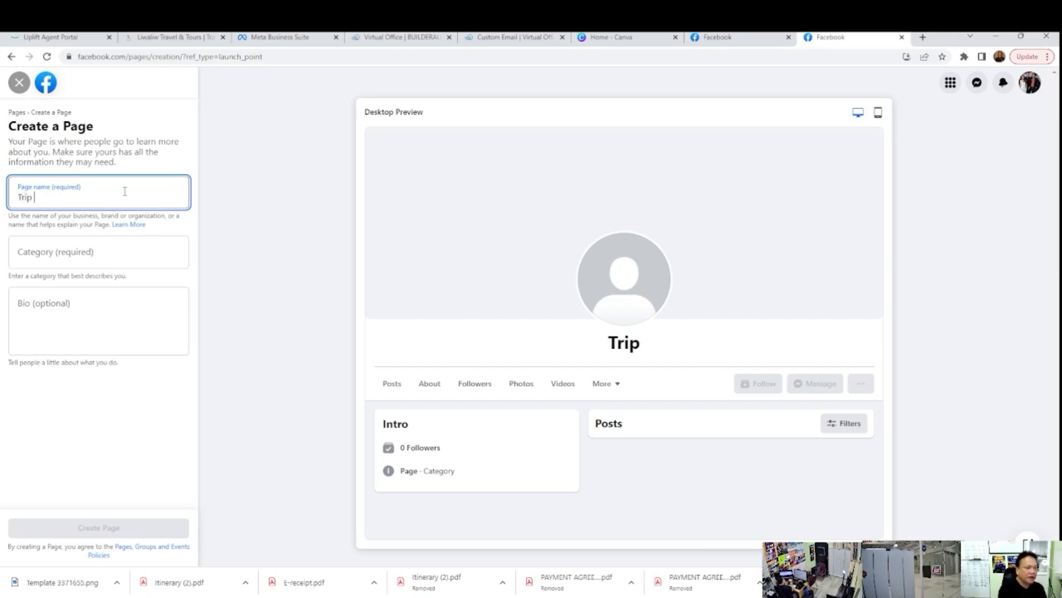
text(Trave Agency)
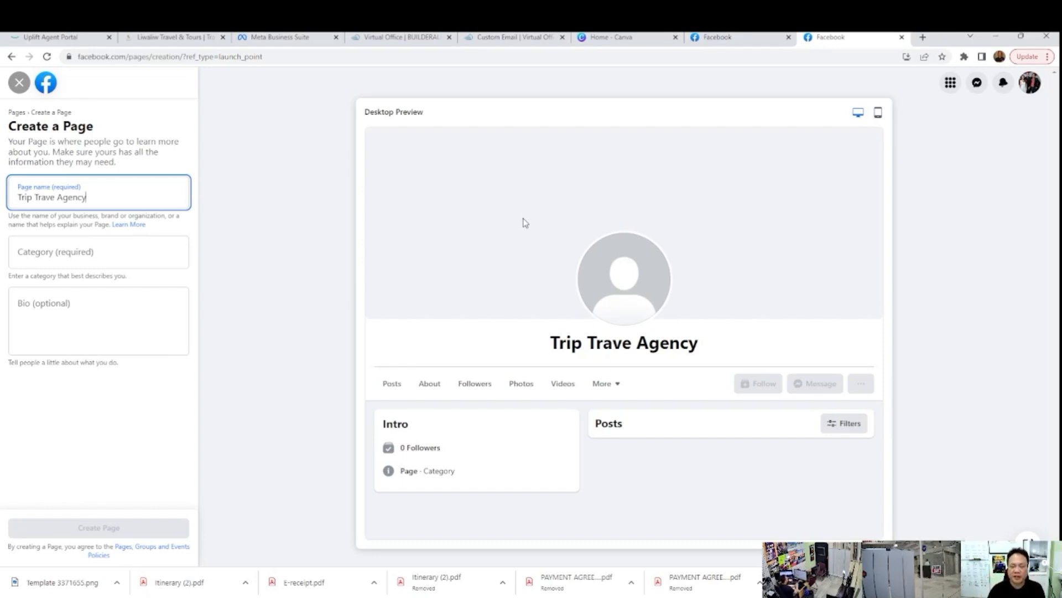
Step: Set the new Page's category to Travel agency
click(114, 253)
text(Trtavel)
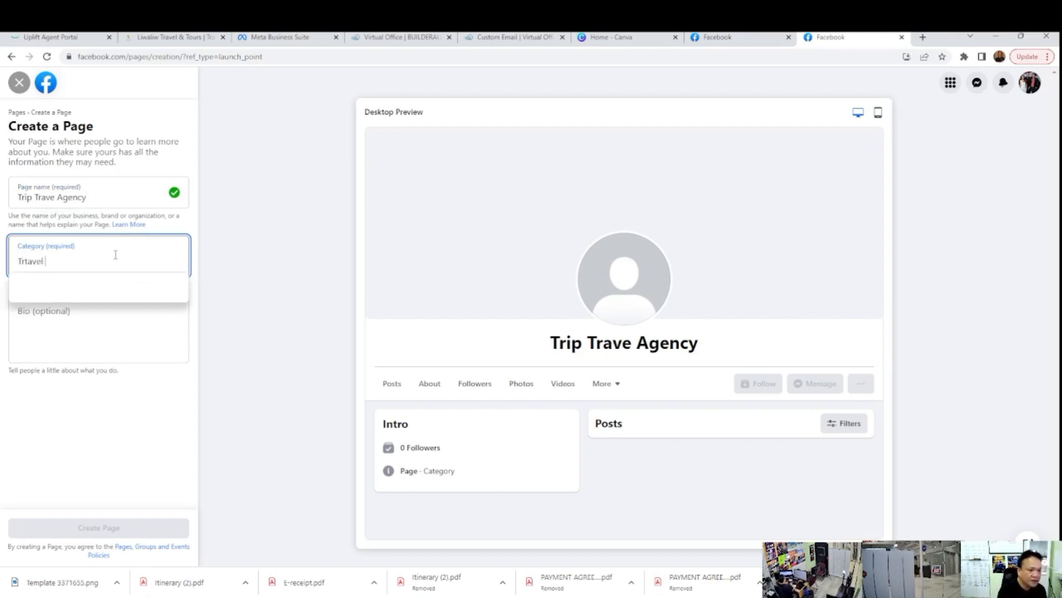
key(BackSpace)
key(BackSpace)
key(BackSpace)
key(BackSpace)
key(BackSpace)
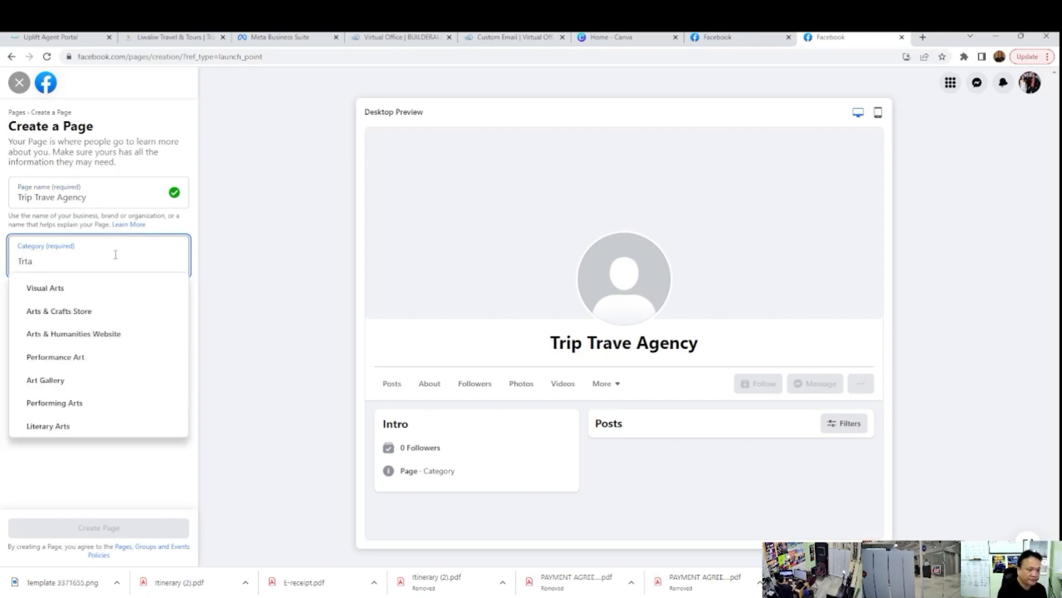
text(avel)
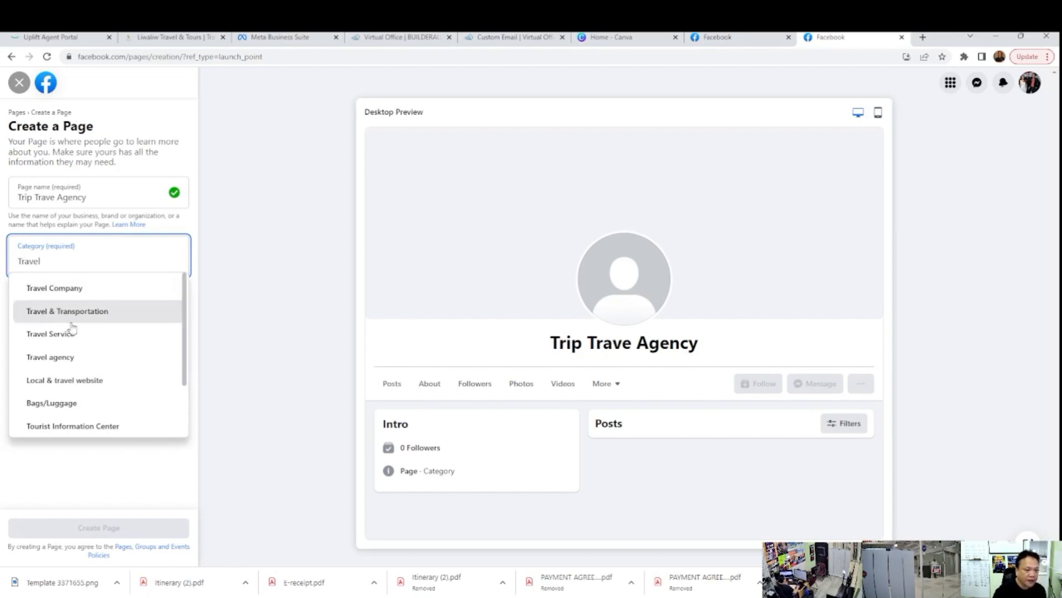
click(89, 358)
Step: Fill in the bio as "We offer travels and airfare ticket" and create the Page
click(112, 320)
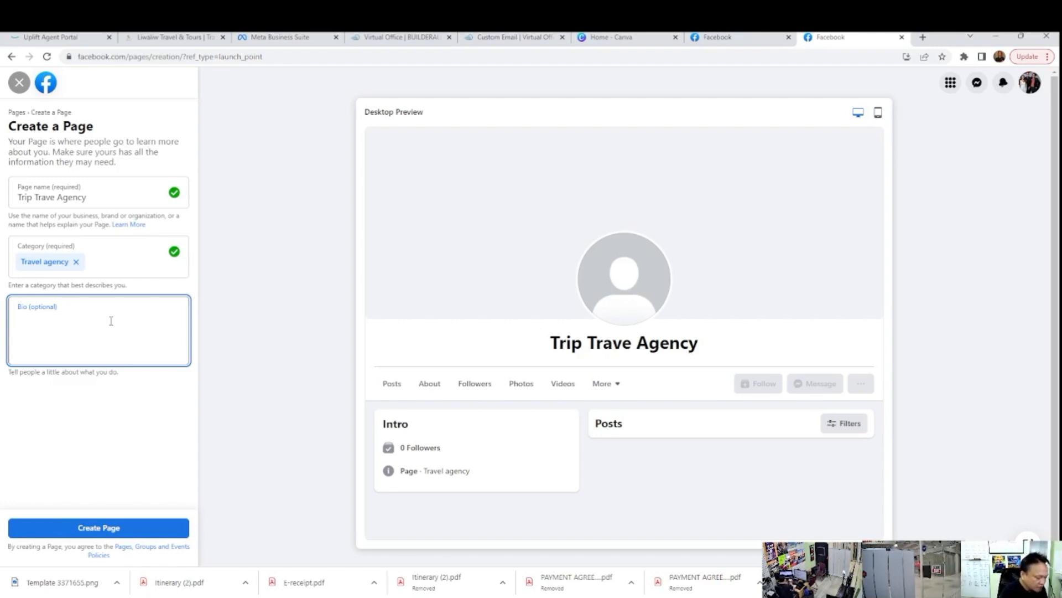
text(We offer travels and airfare ticket)
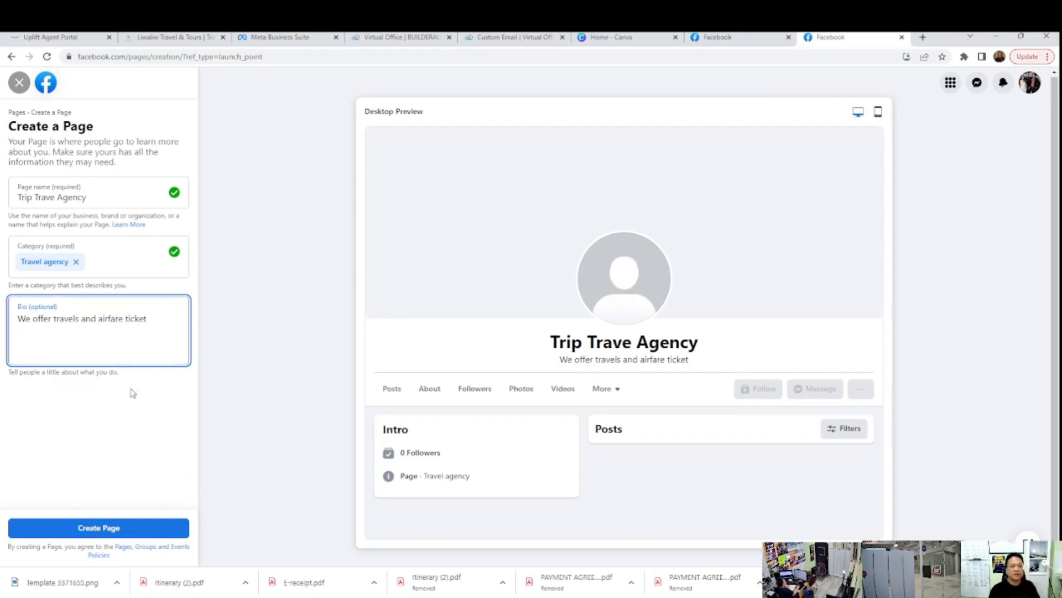
click(114, 532)
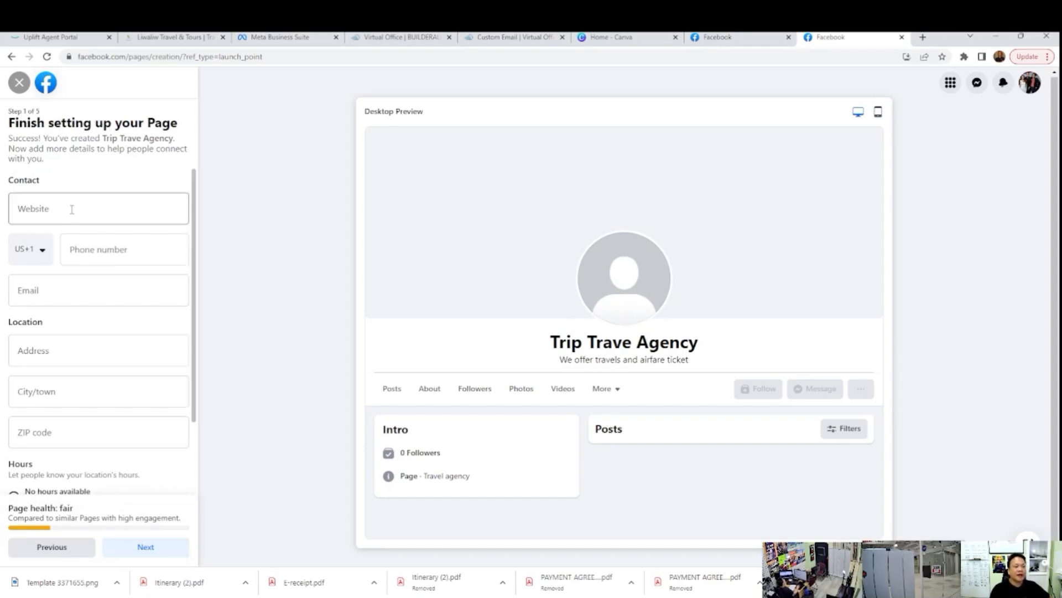
Step: Enter the business phone number in the Page's contact details, leaving the website empty
click(107, 255)
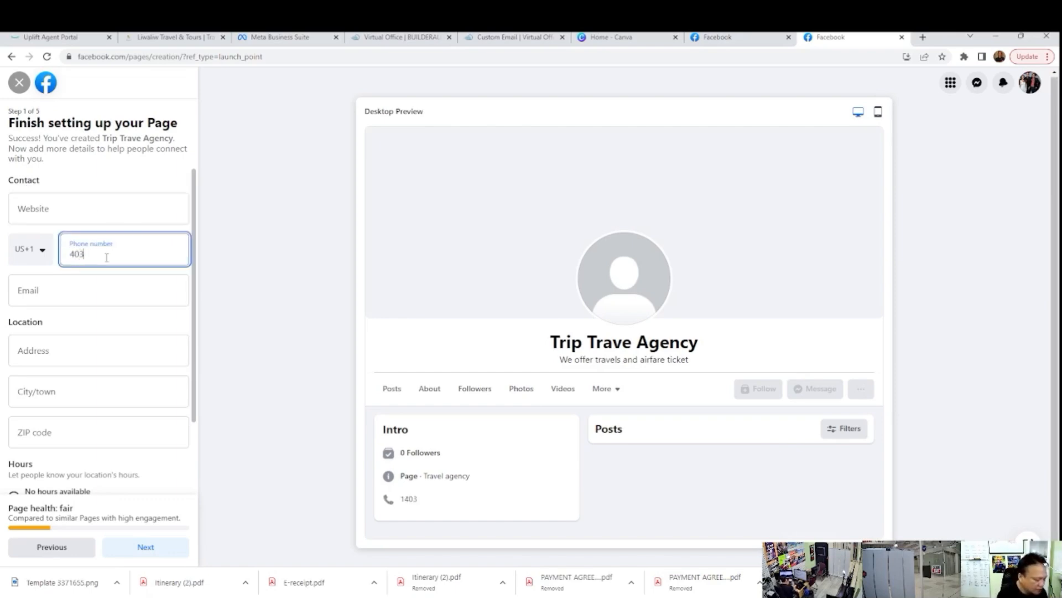
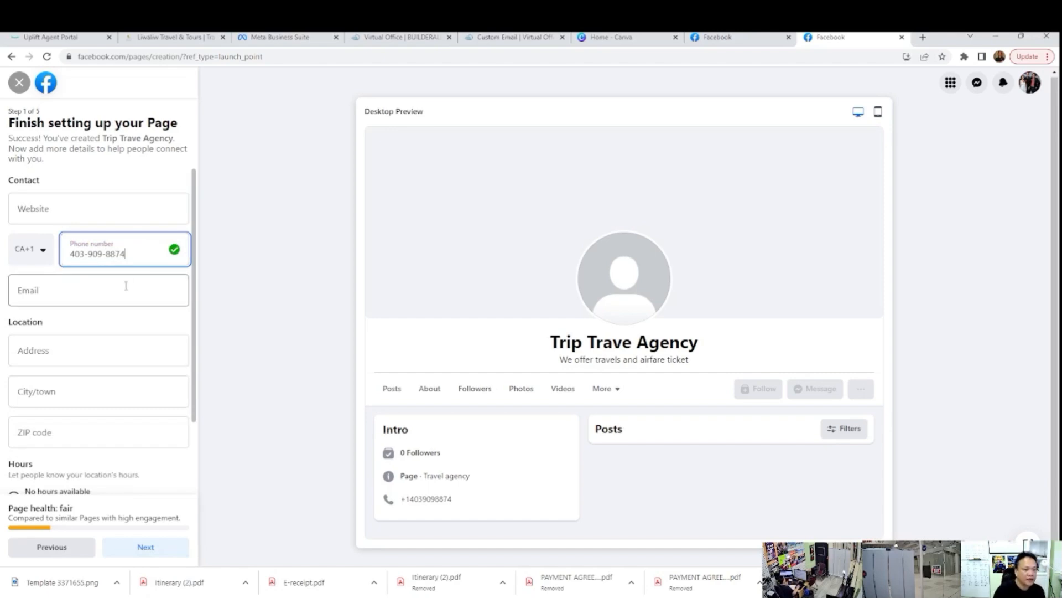
click(95, 205)
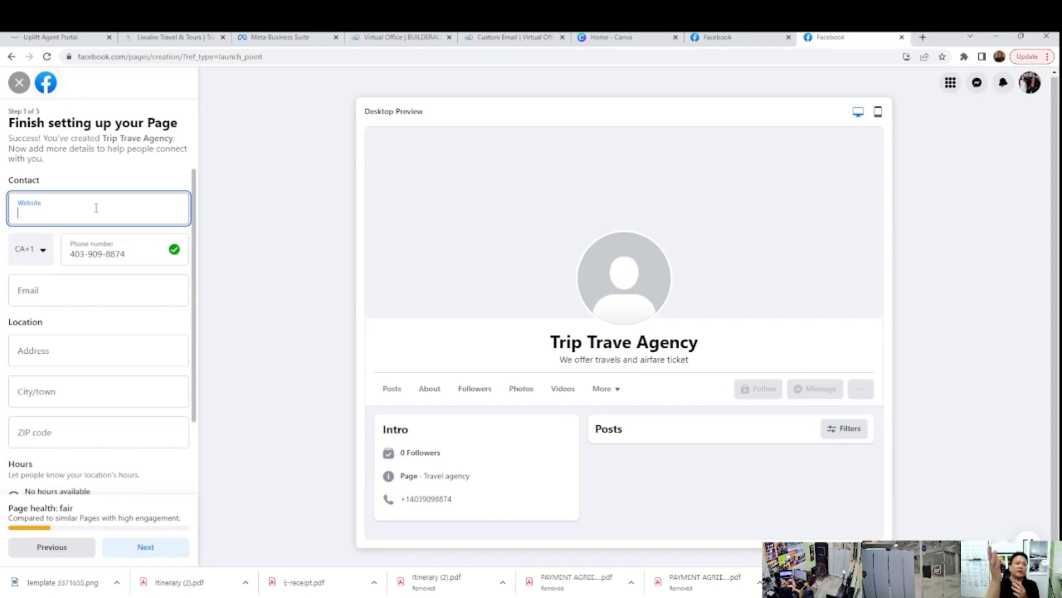
Step: Fill in the Page's contact e-mail address
click(98, 297)
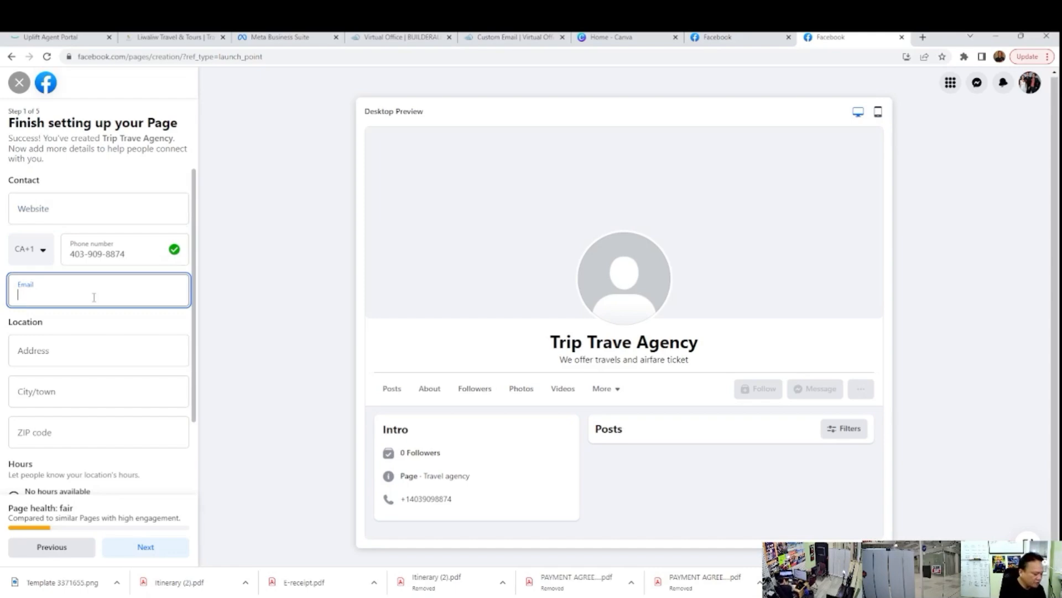
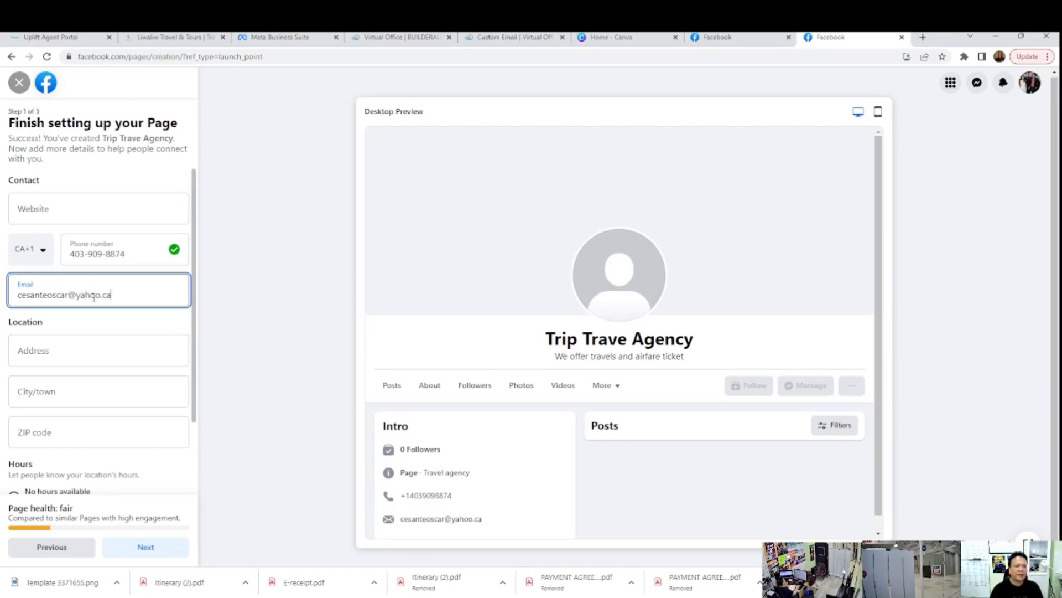
Step: Enter the business's street address in the Page's location details
click(89, 357)
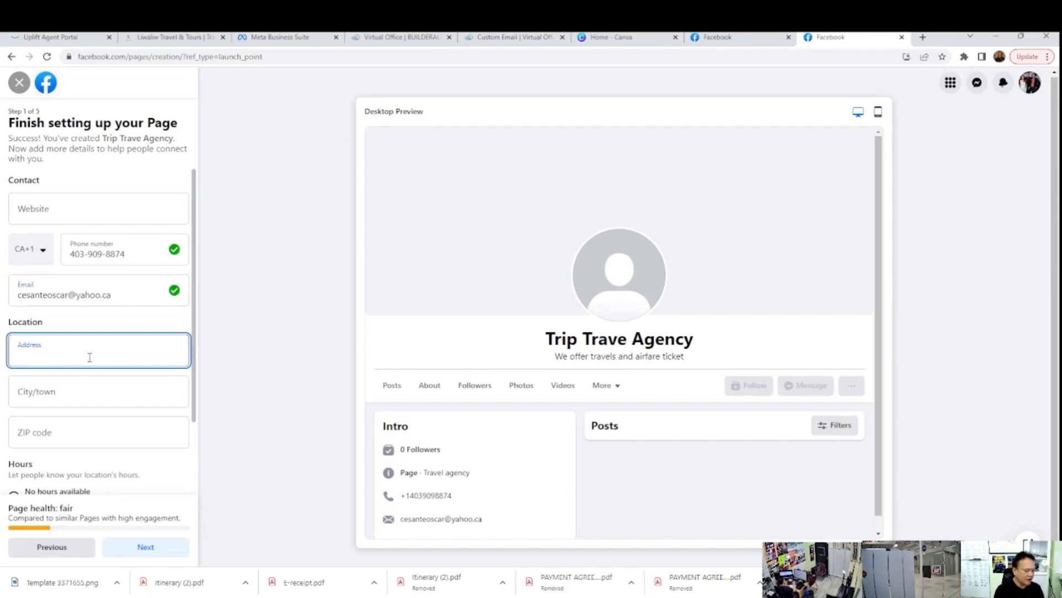
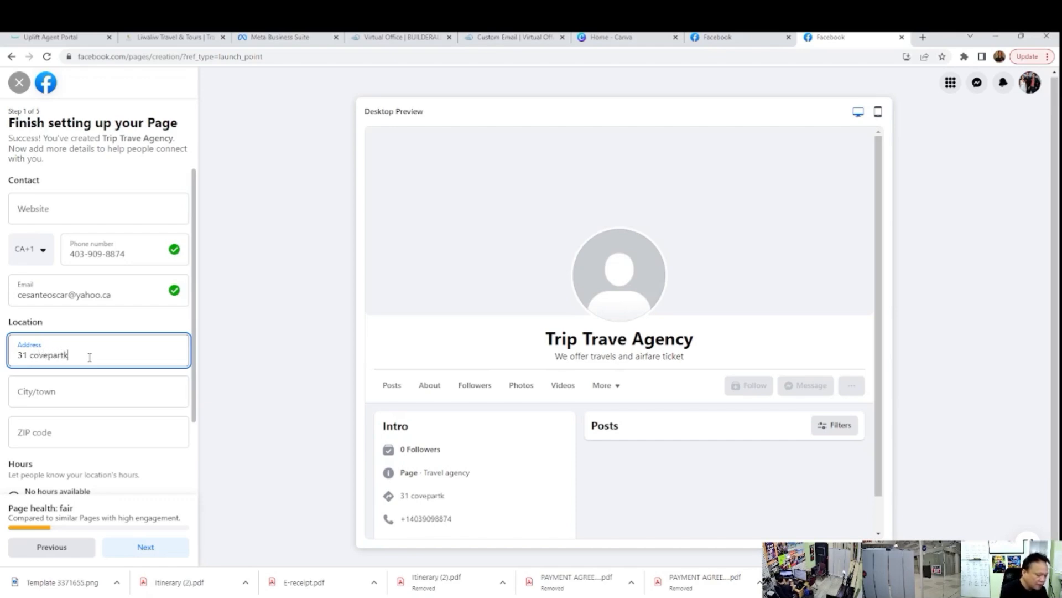
Step: Choose the business's city from the suggestions and enter its postal code
click(96, 391)
text(Calgary)
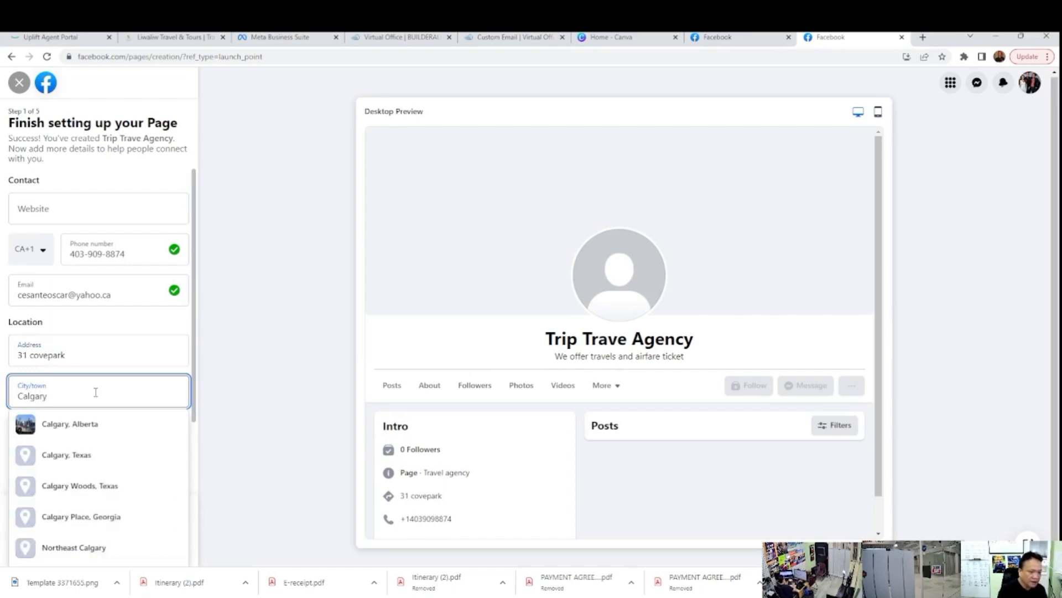
click(76, 426)
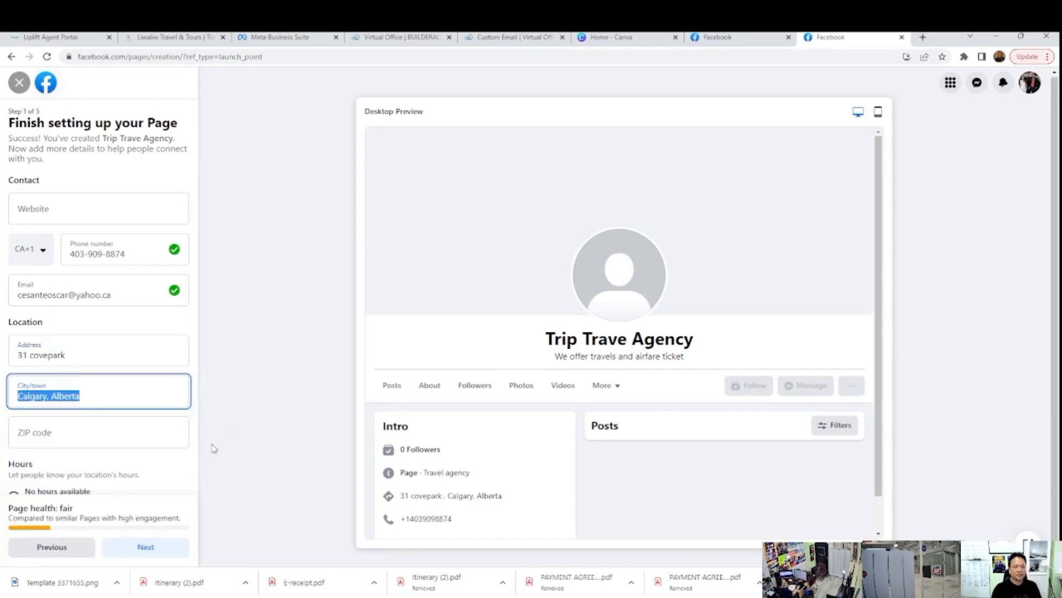
click(107, 429)
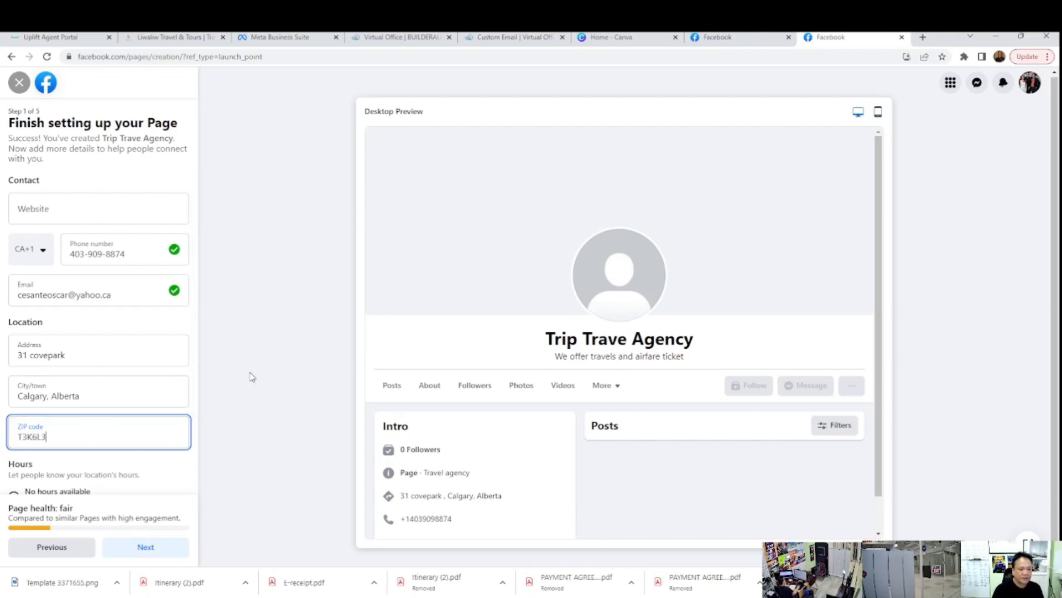
Step: Set the Page's hours to Always open and continue to customizing the Page
scroll(161, 453, down, 2)
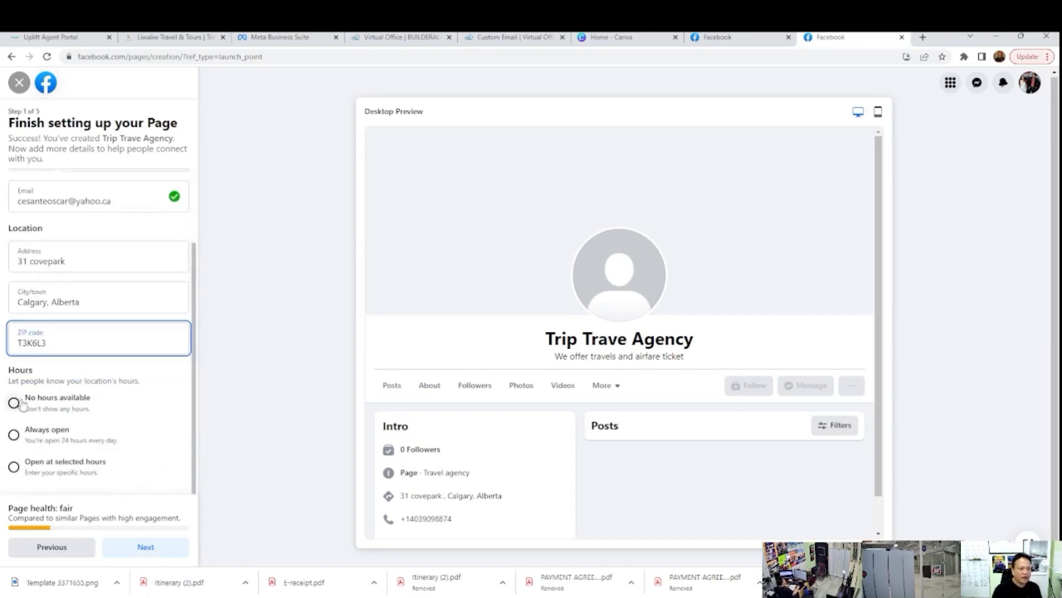
click(14, 436)
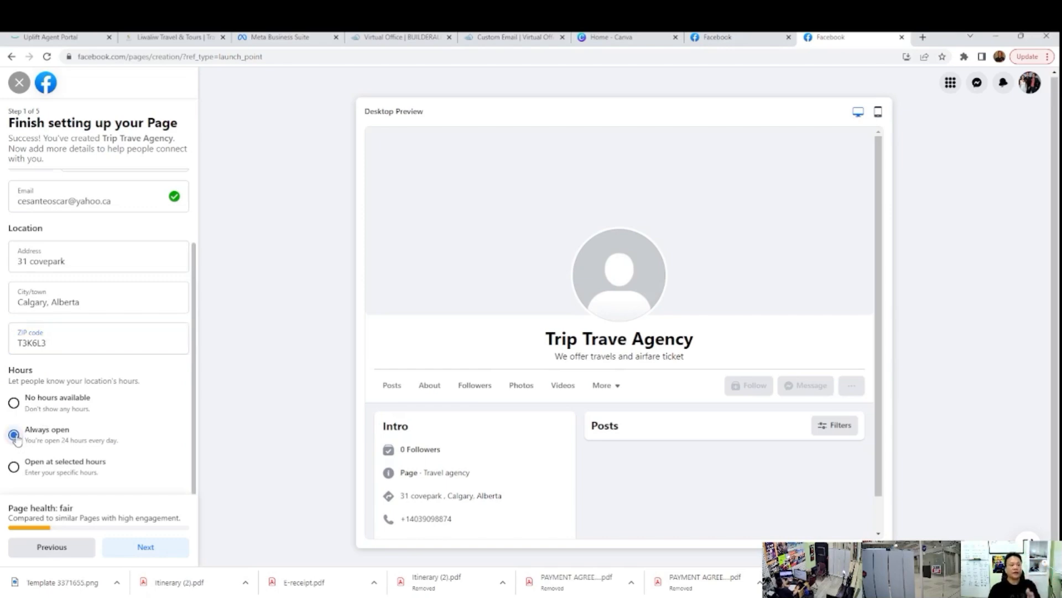
click(147, 547)
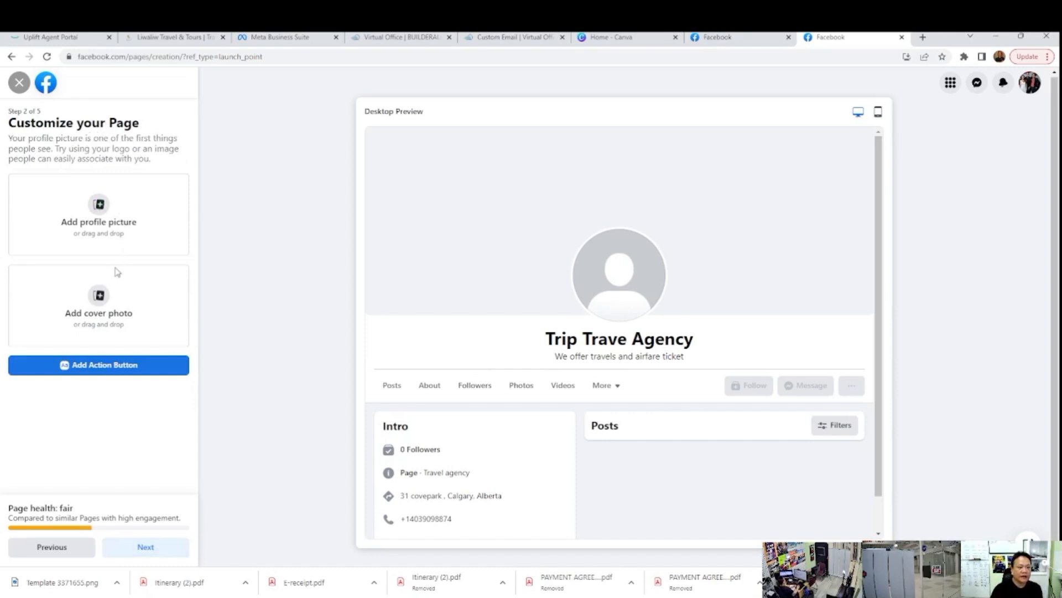
Step: Add the "Why mindset is important when starting any business in general" image as profile picture and continue without a cover photo
click(100, 218)
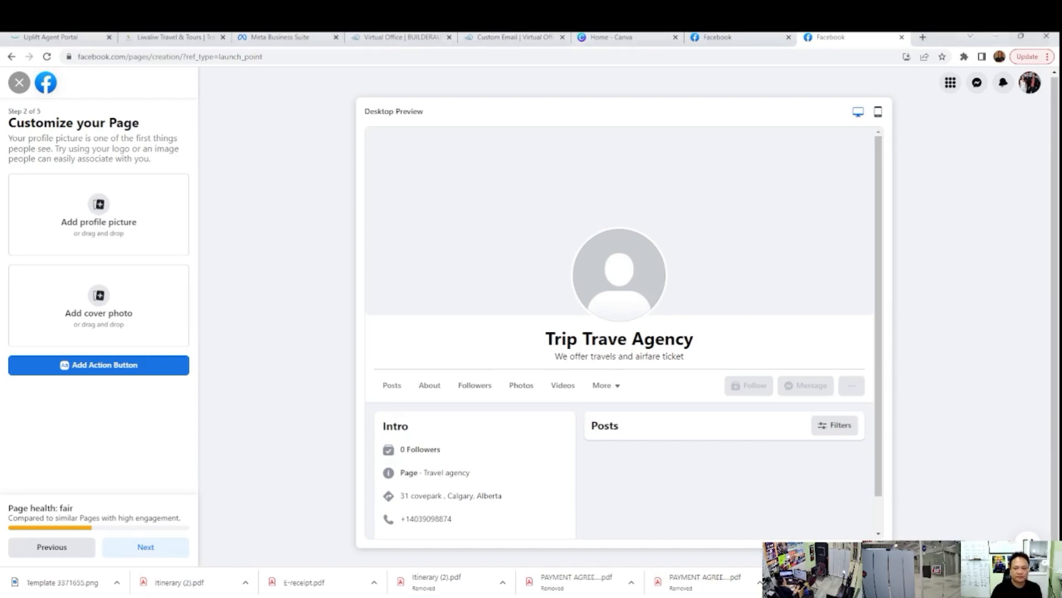
click(443, 309)
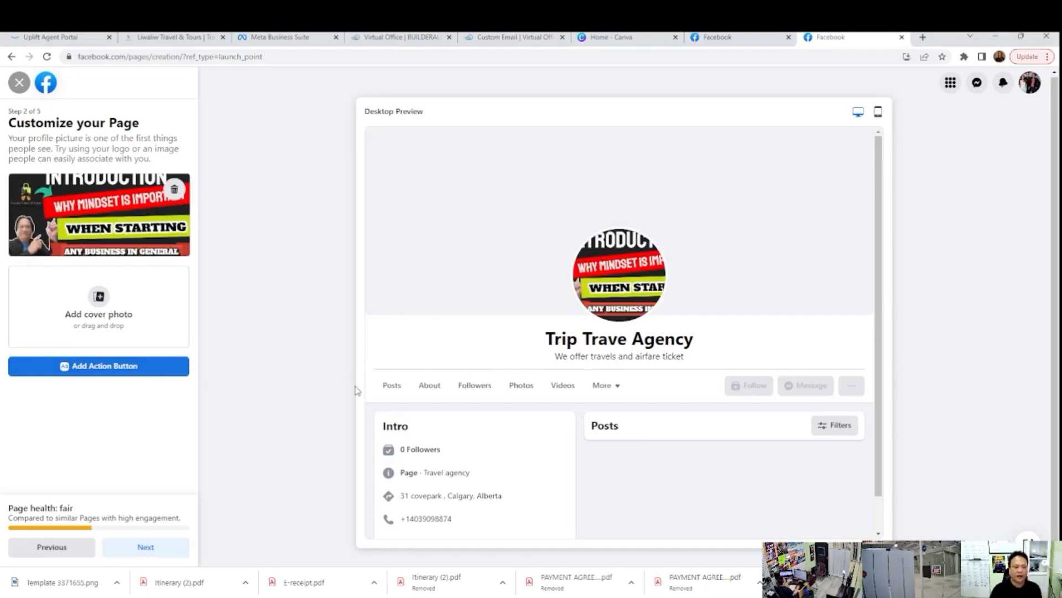
click(146, 548)
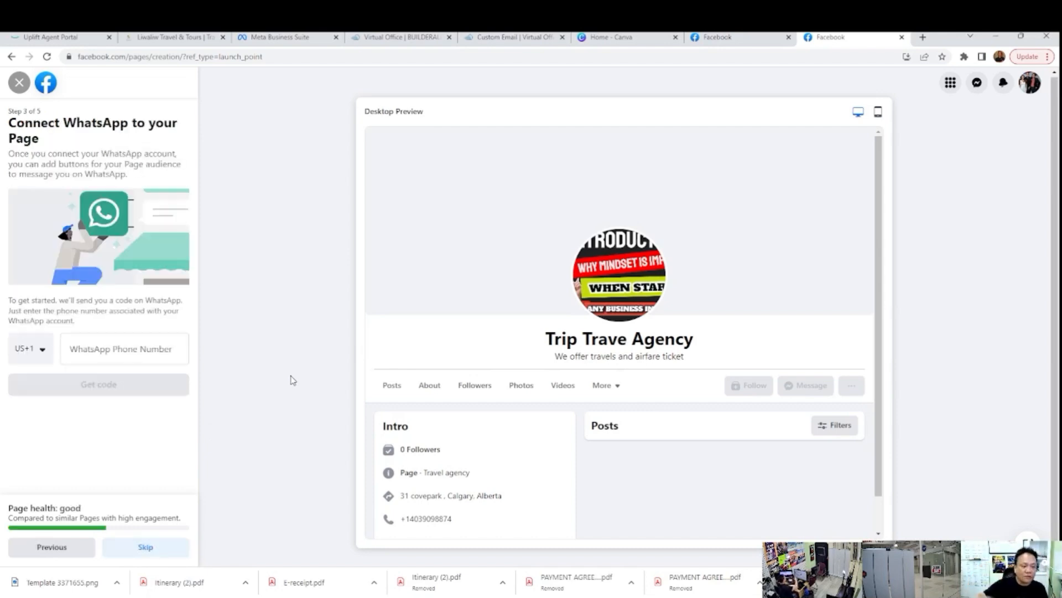
Step: Skip connecting a WhatsApp account to the Page
click(113, 351)
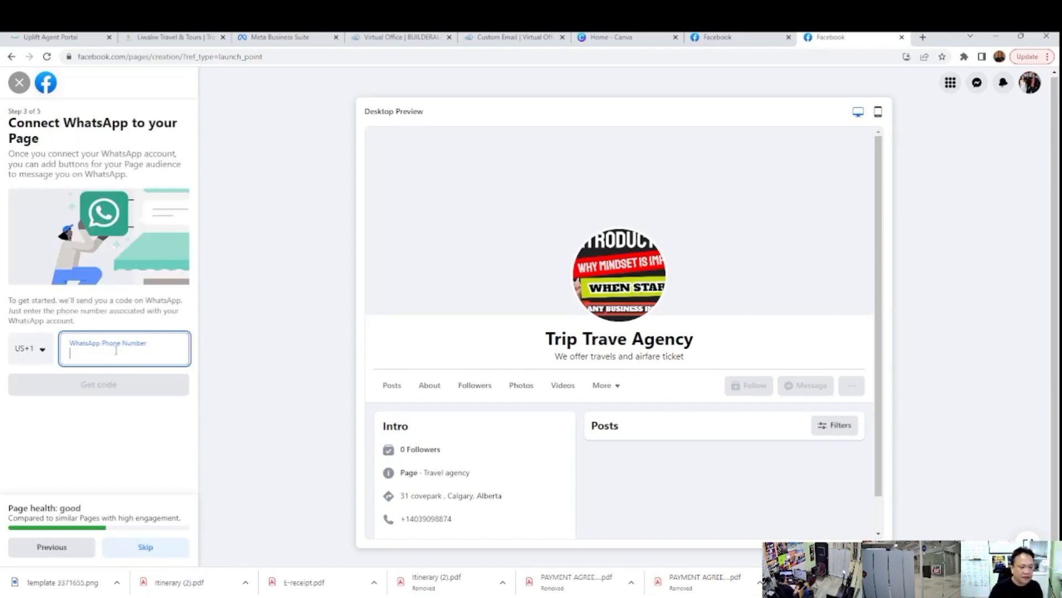
click(155, 549)
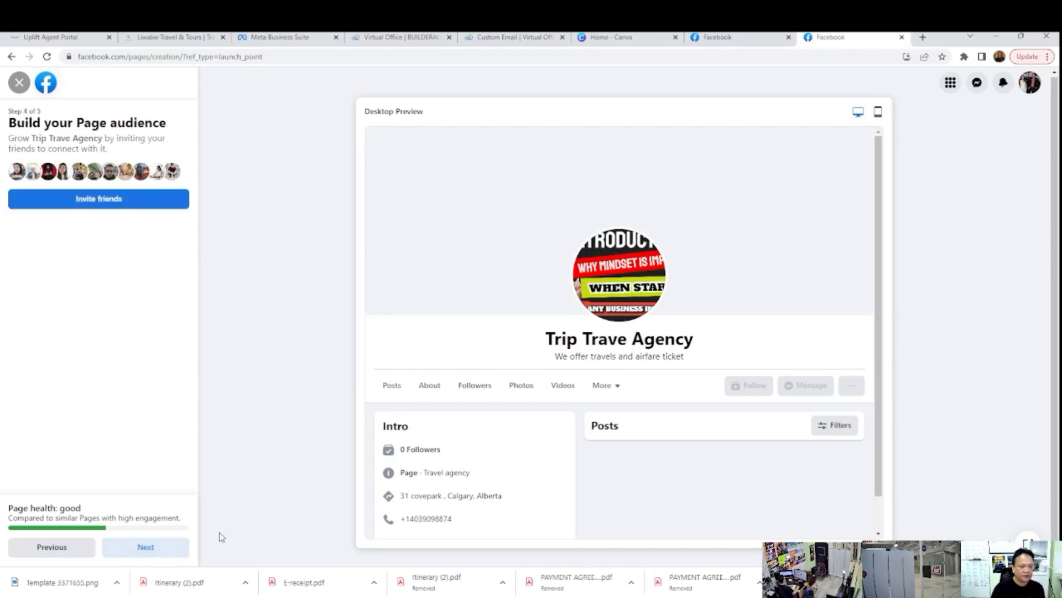
Step: Finish creating the Page without inviting friends or changing its notification settings, and decline the welcome tour
click(154, 555)
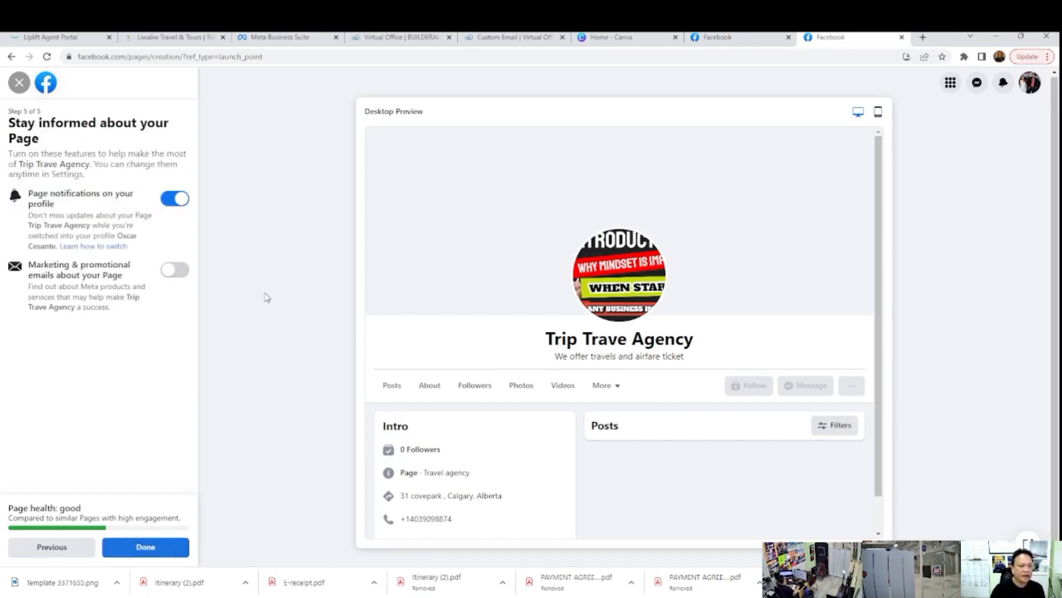
click(150, 548)
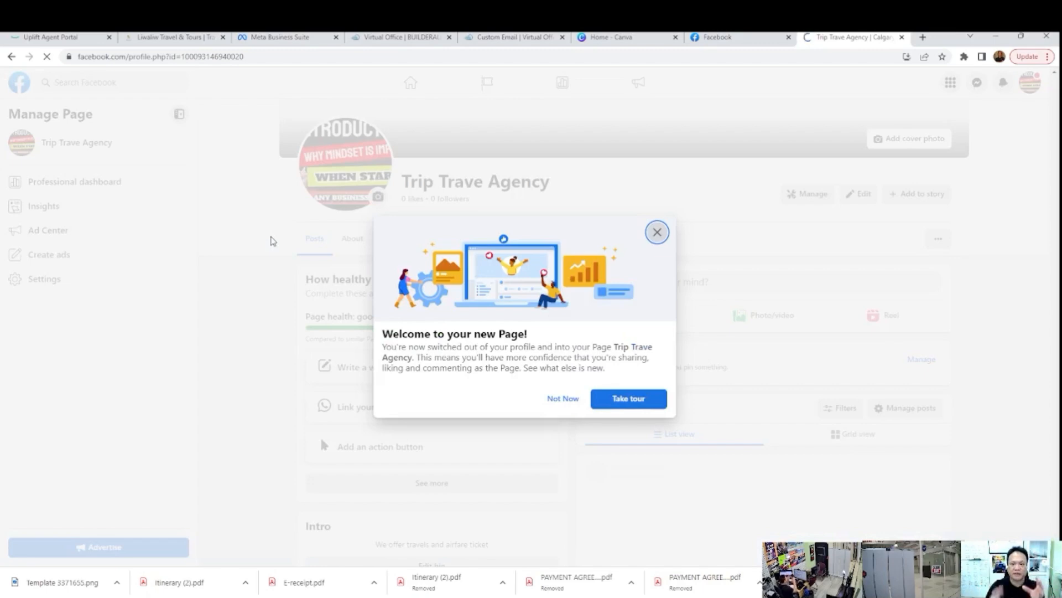
click(570, 401)
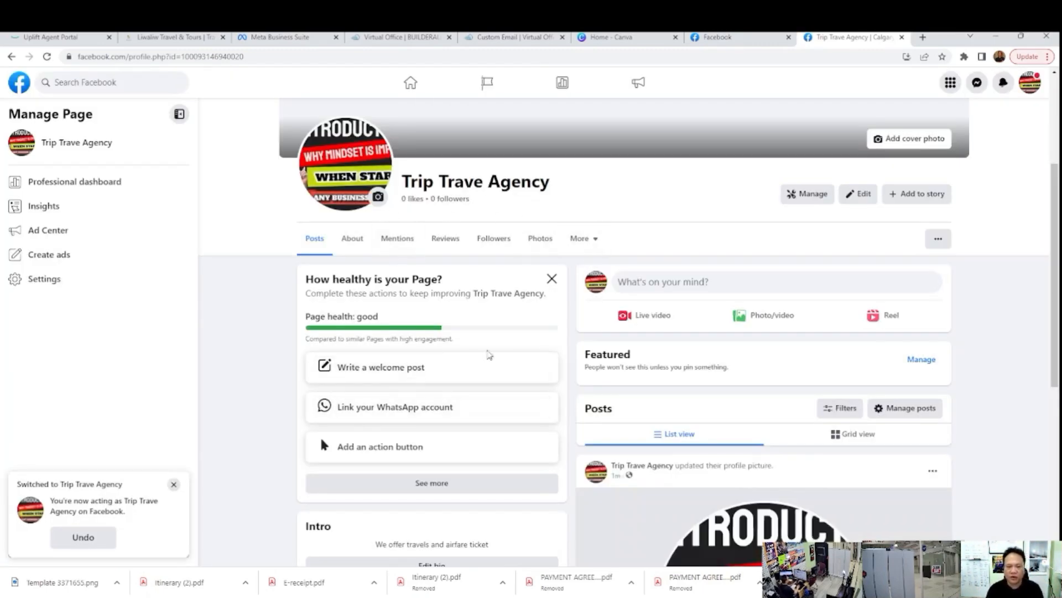
scroll(489, 355, down, 7)
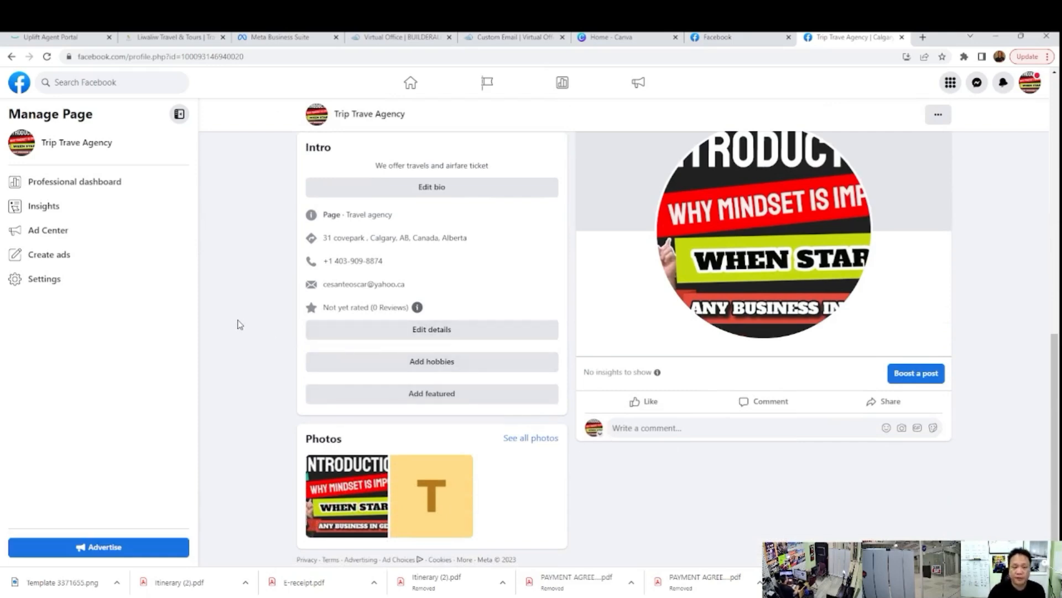
scroll(241, 321, up, 4)
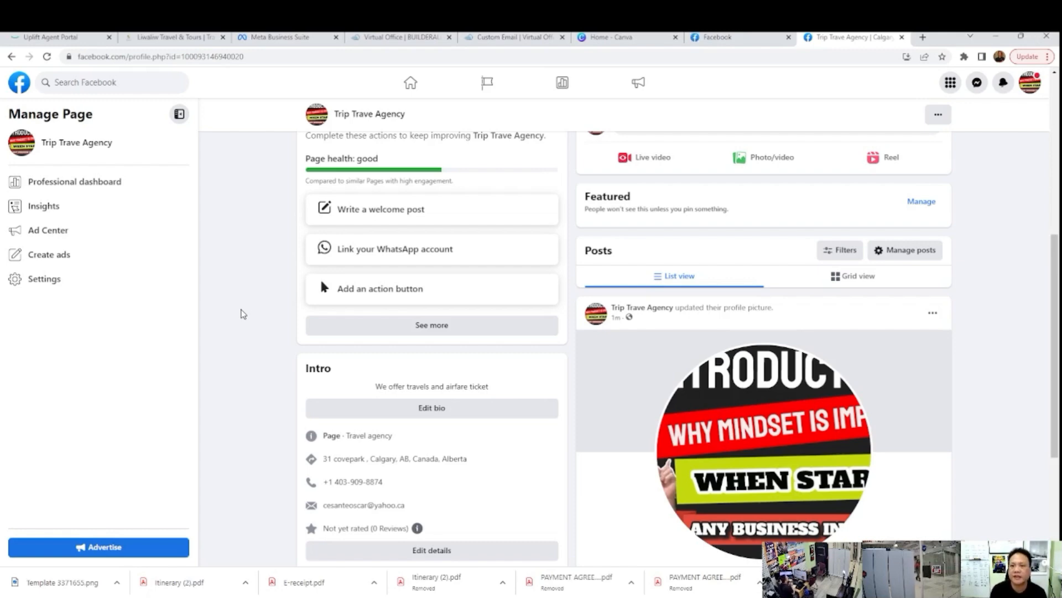
Step: Switch to Canva and open the recent yellow-and-red "Explore The World" travel cover design
click(718, 37)
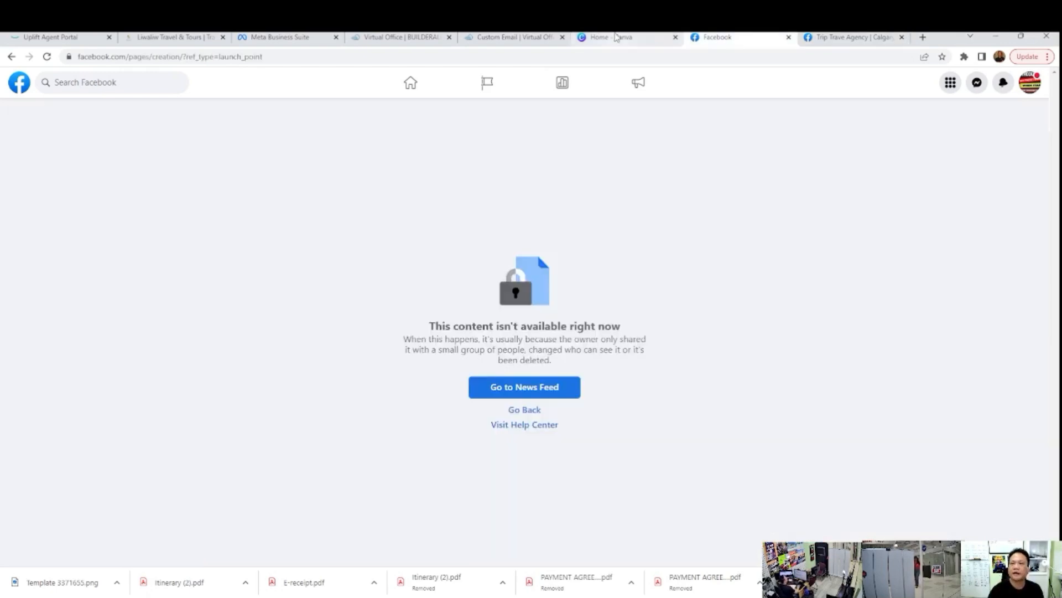
click(622, 38)
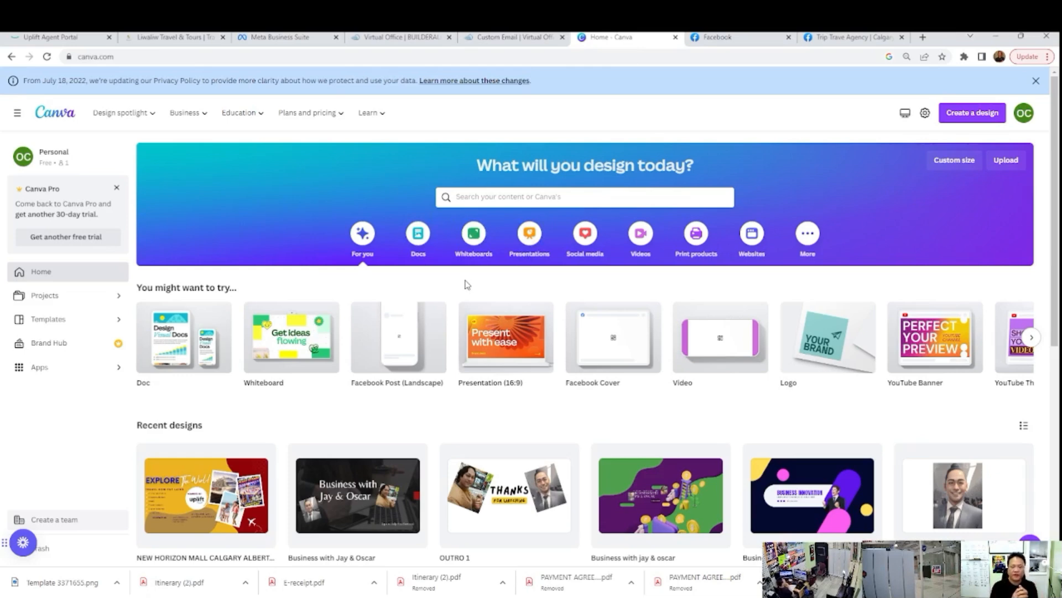
click(197, 502)
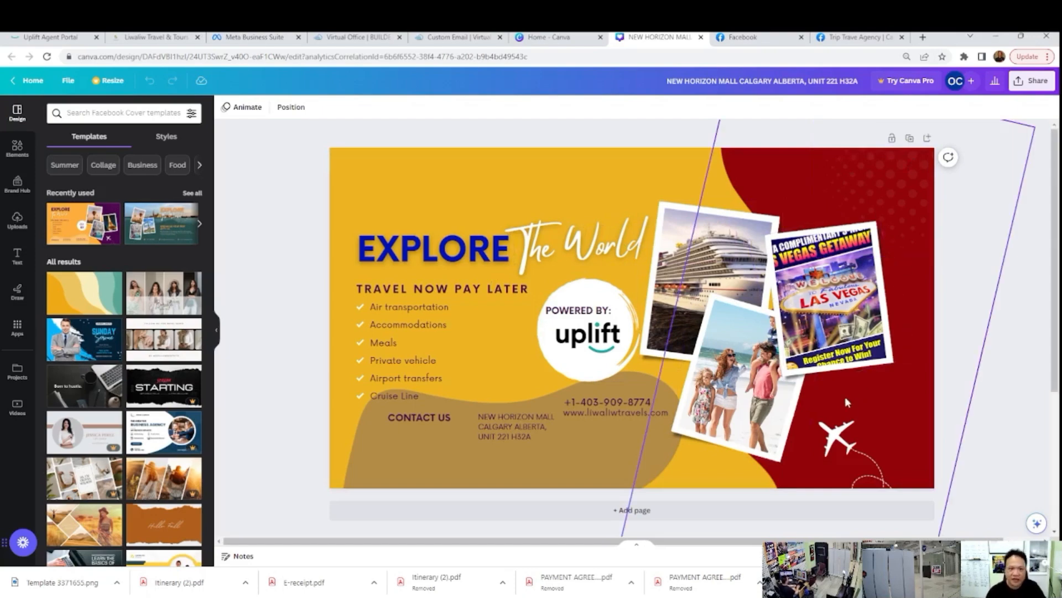
Step: Look through the open Meta Business Suite, Facebook and Canva pages, ending on the new Trip Trave Agency Page
click(238, 40)
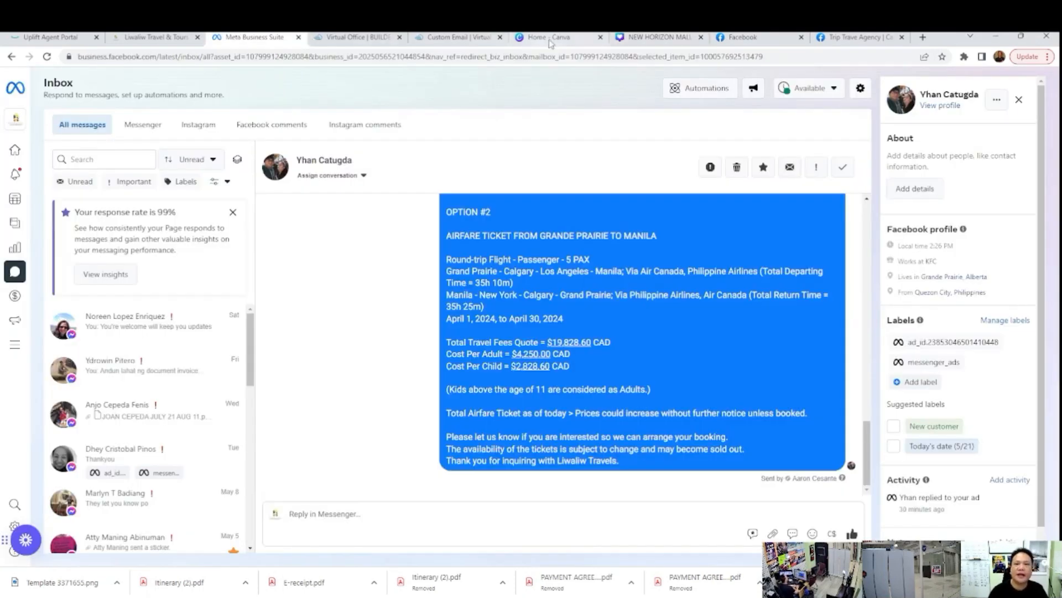
click(717, 38)
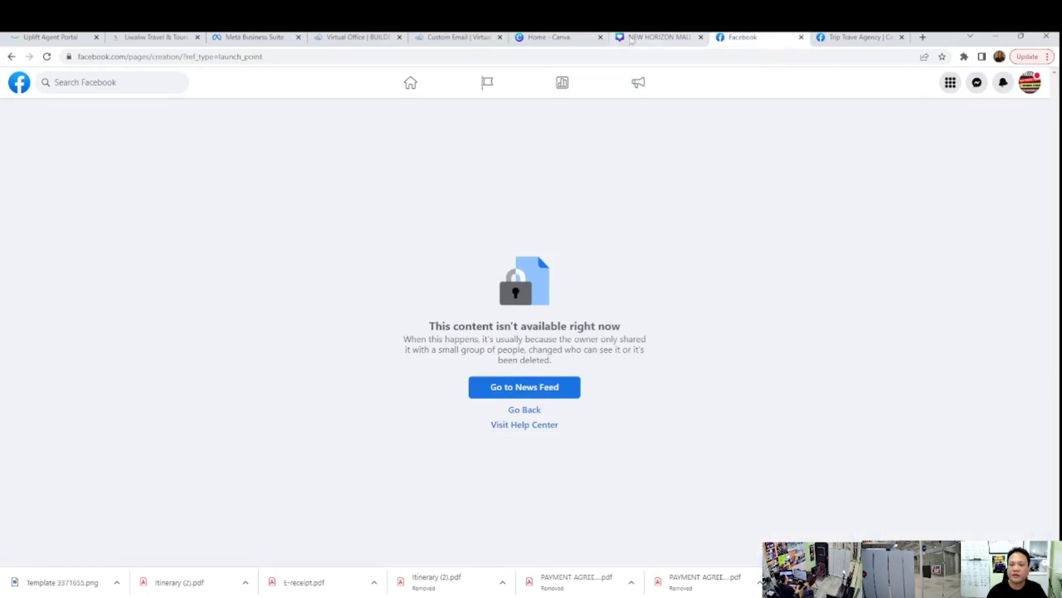
click(545, 39)
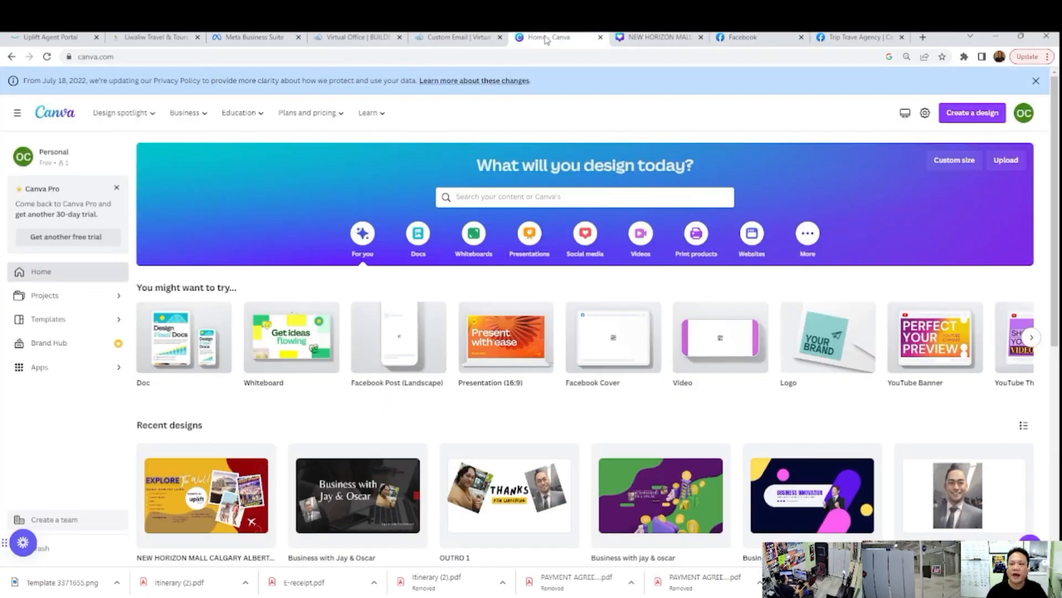
click(656, 38)
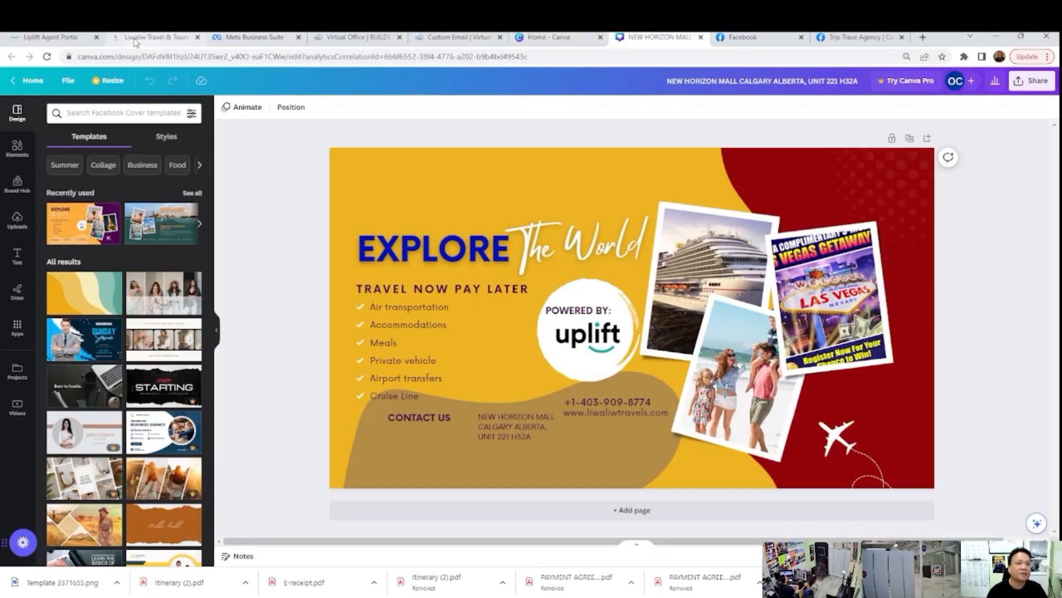
click(796, 37)
click(860, 37)
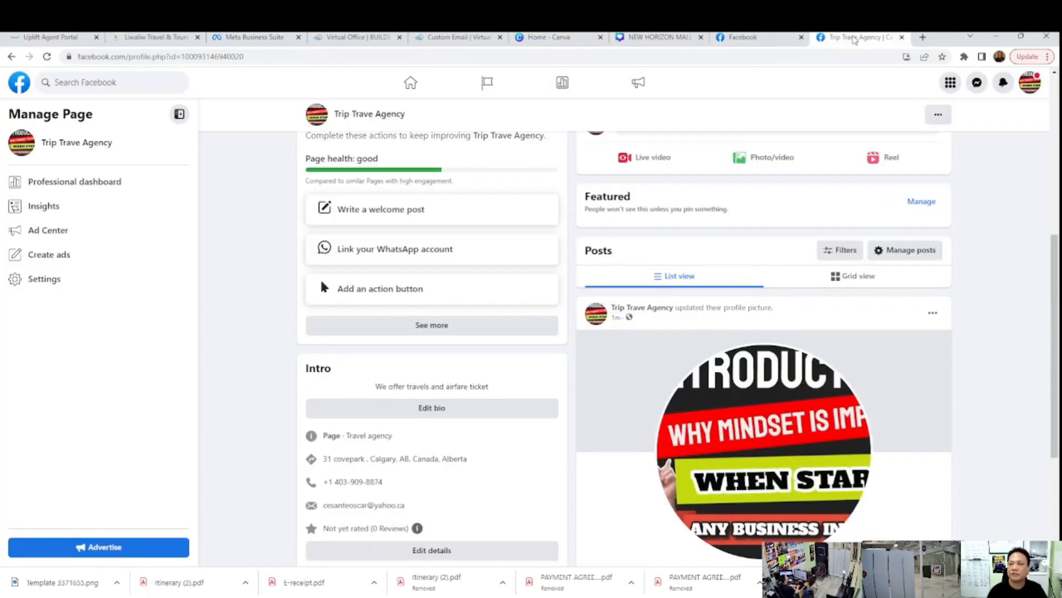
scroll(574, 192, up, 4)
scroll(574, 192, up, 3)
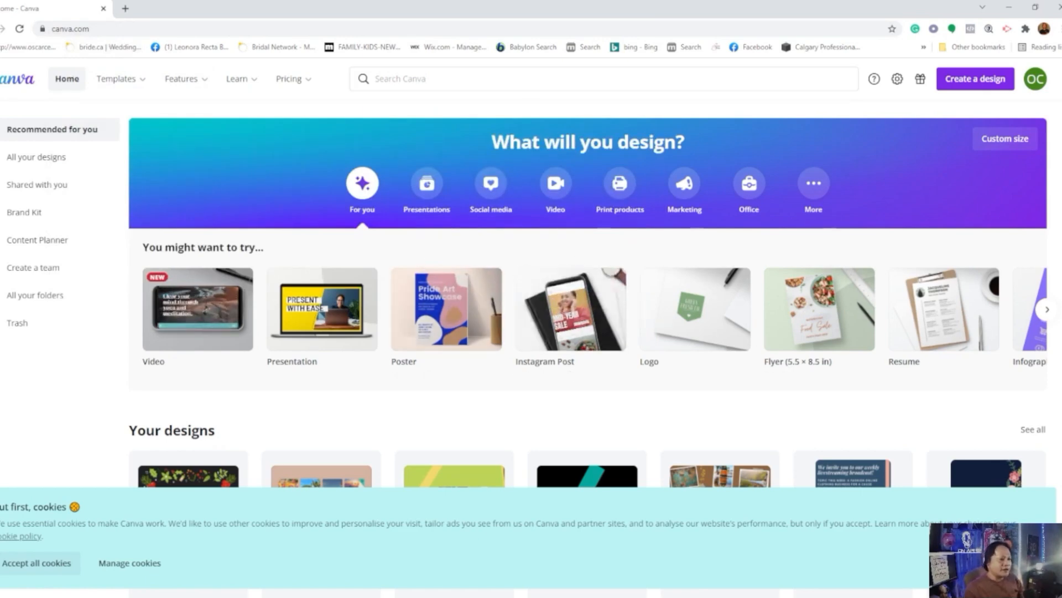
Step: Examine the suggested design types and the existing designs on the Canva home page
click(1045, 311)
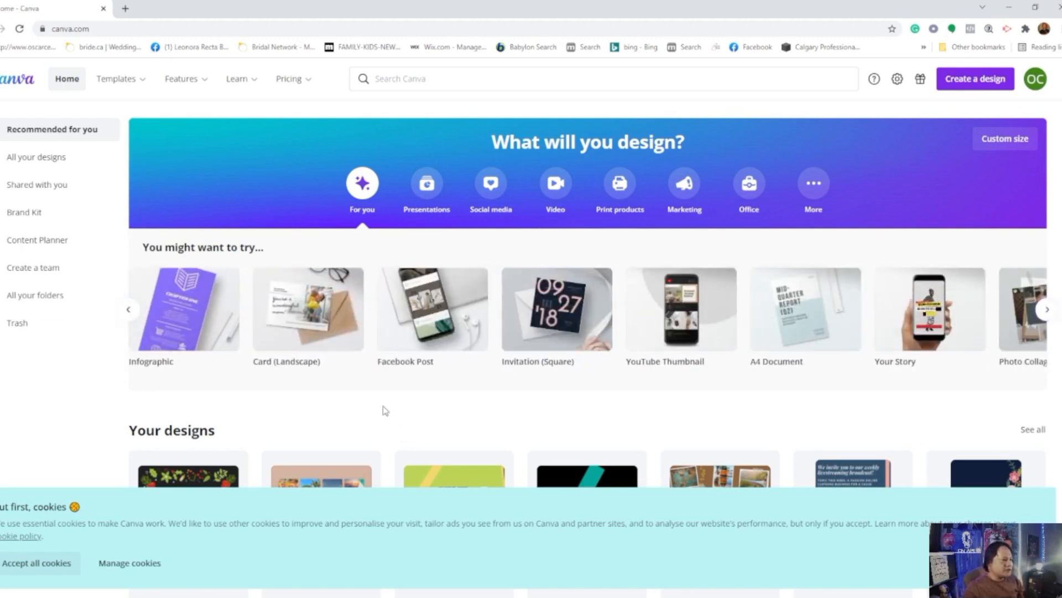
mouse_move(436, 330)
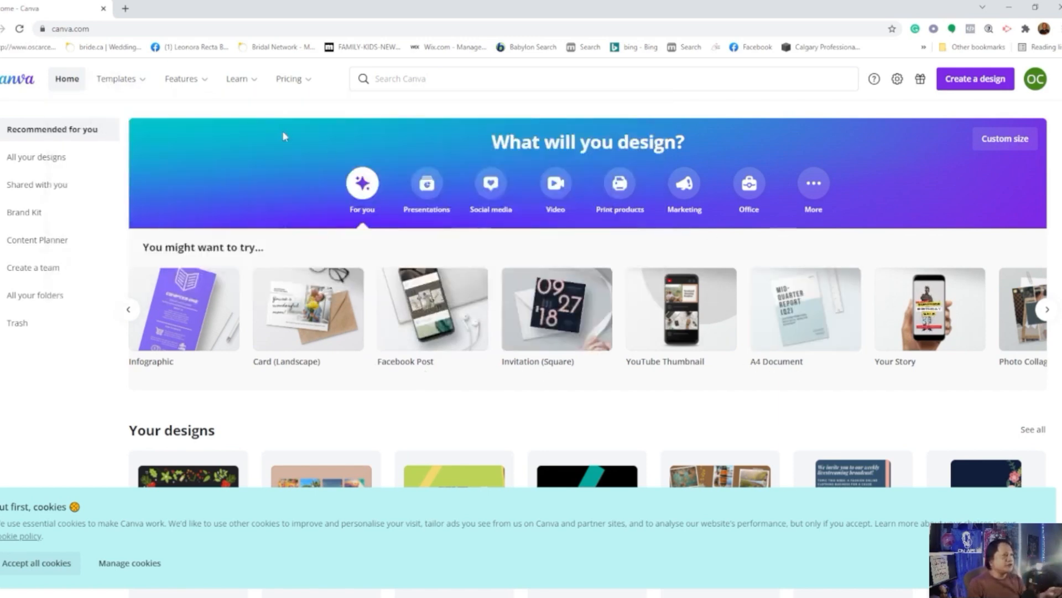
mouse_move(196, 101)
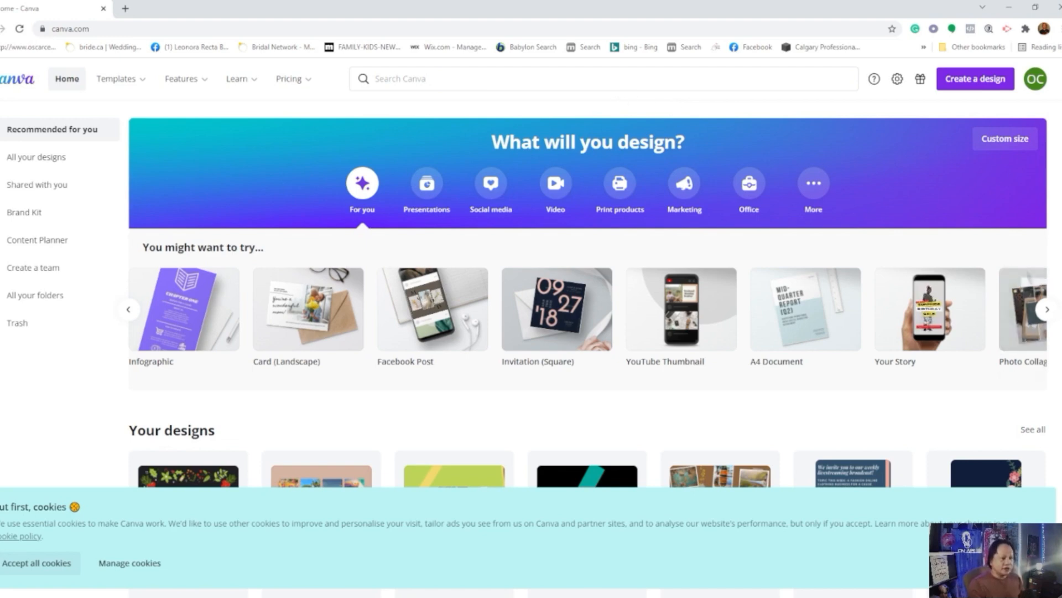
click(1046, 310)
click(1047, 310)
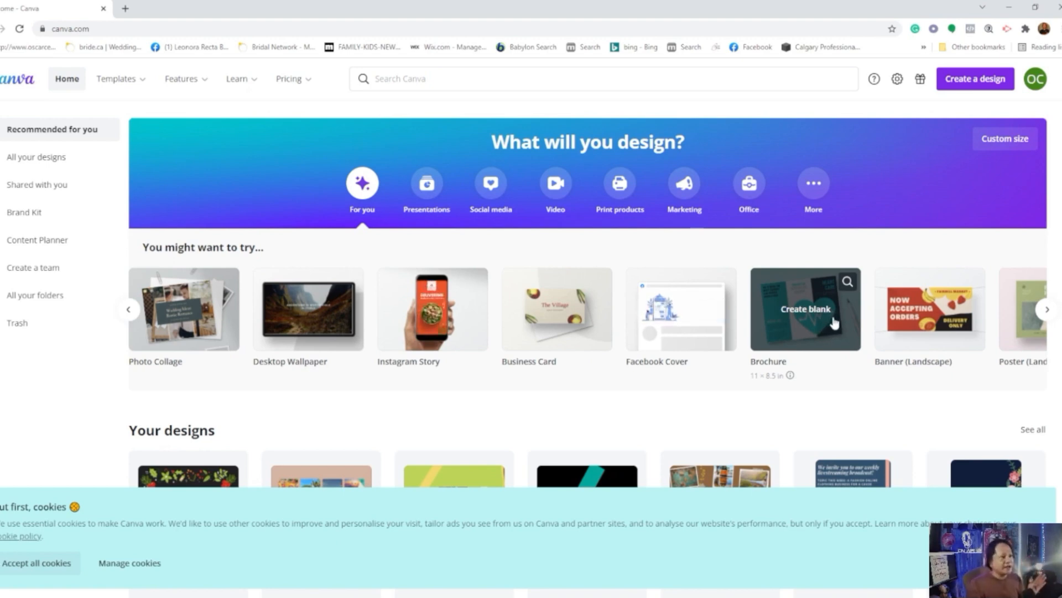
click(1046, 311)
click(1046, 311)
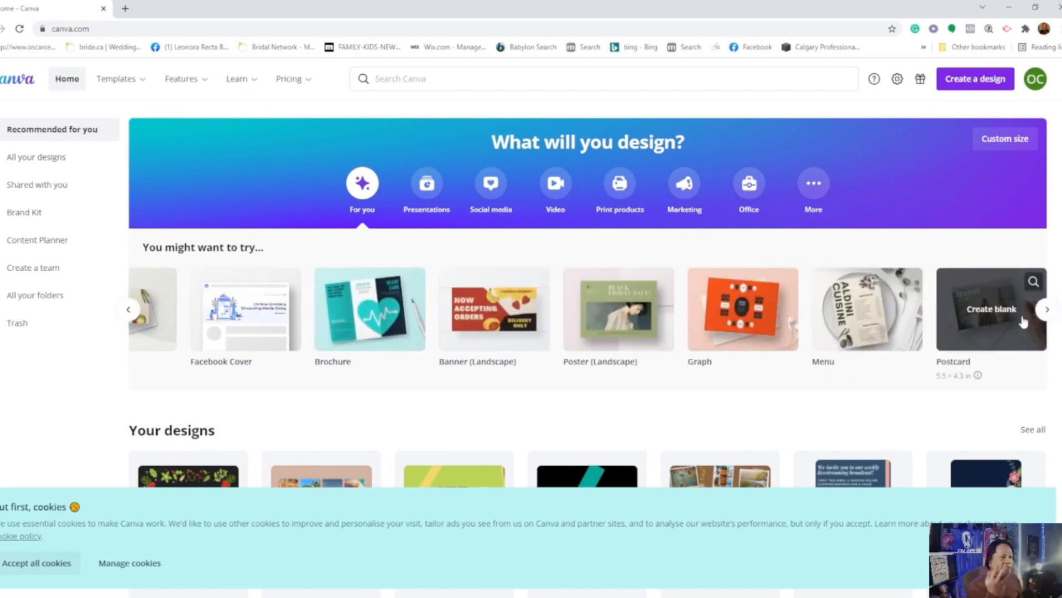
click(1044, 318)
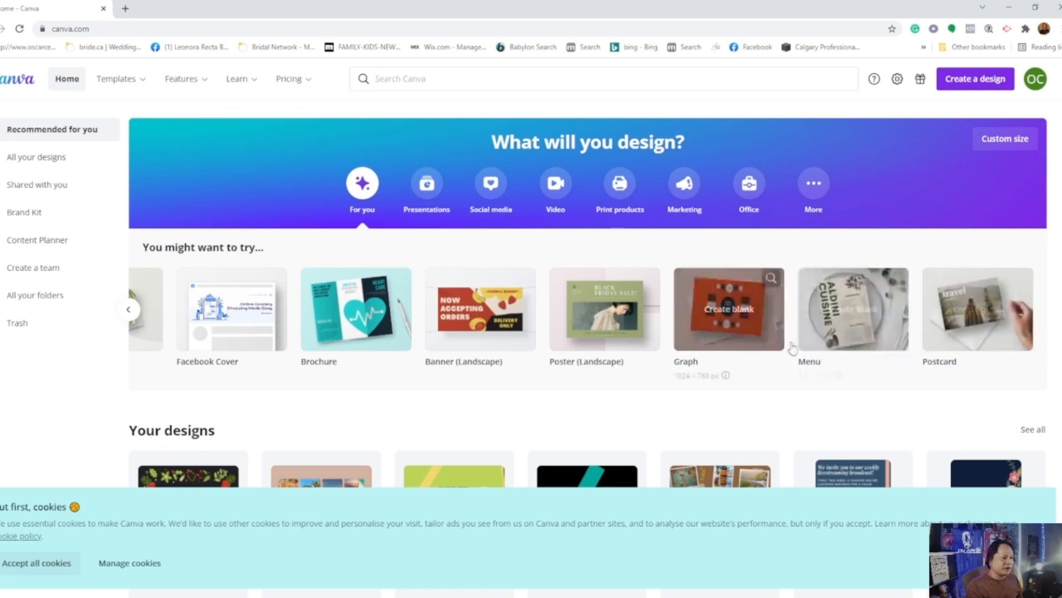
scroll(691, 363, down, 2)
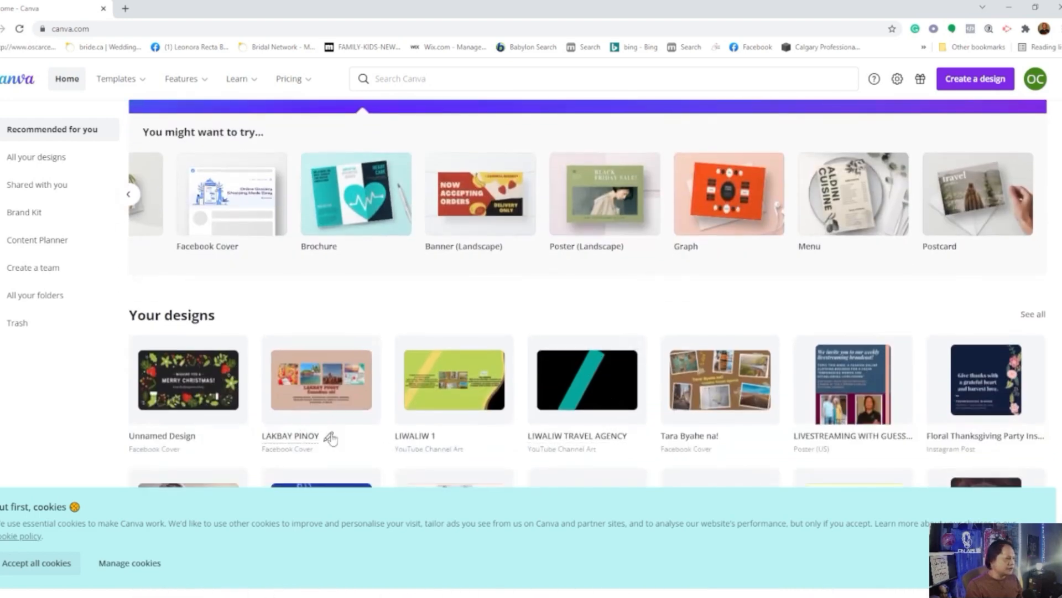
scroll(379, 439, down, 1)
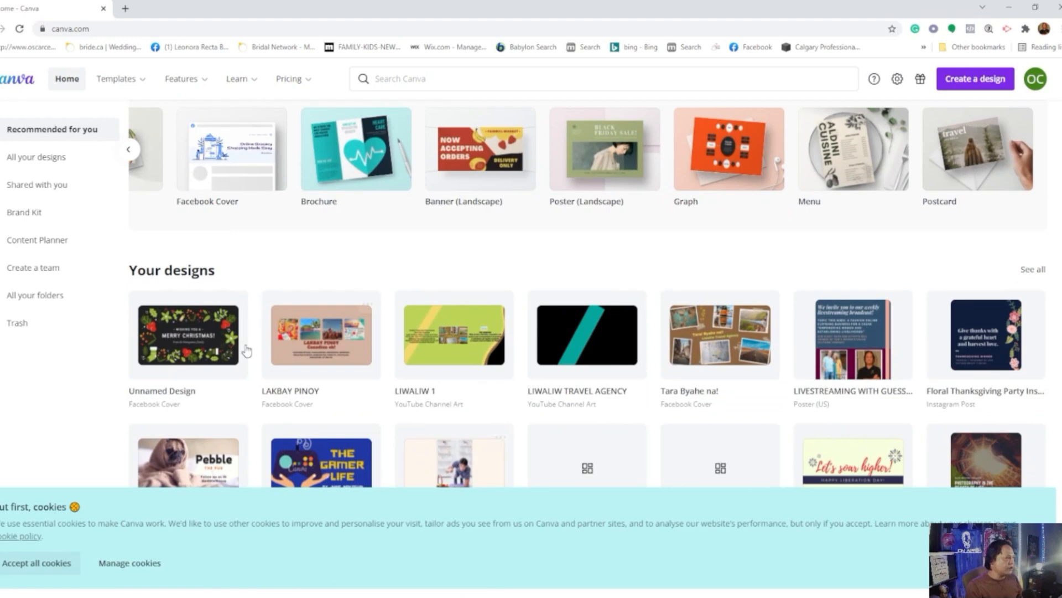
scroll(297, 316, up, 3)
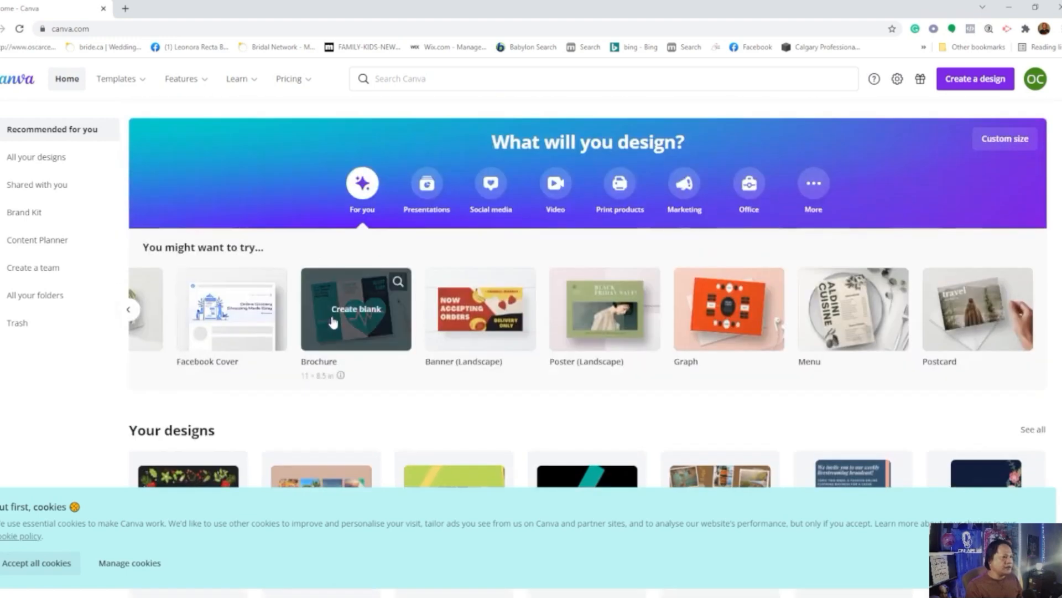
Step: View all existing Canva designs and look through the design types offered for a new design
click(28, 161)
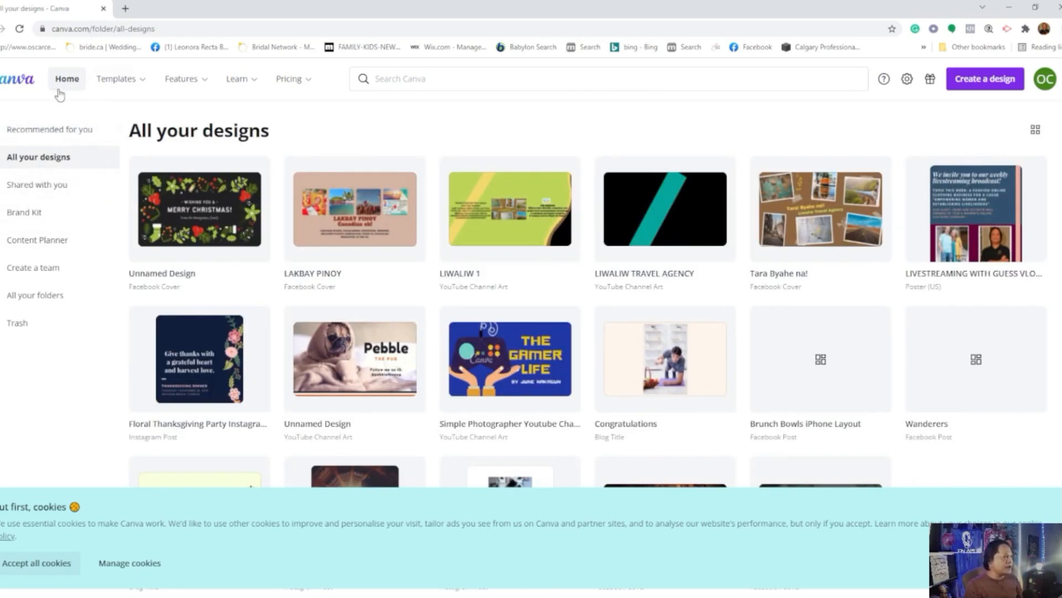
mouse_move(116, 79)
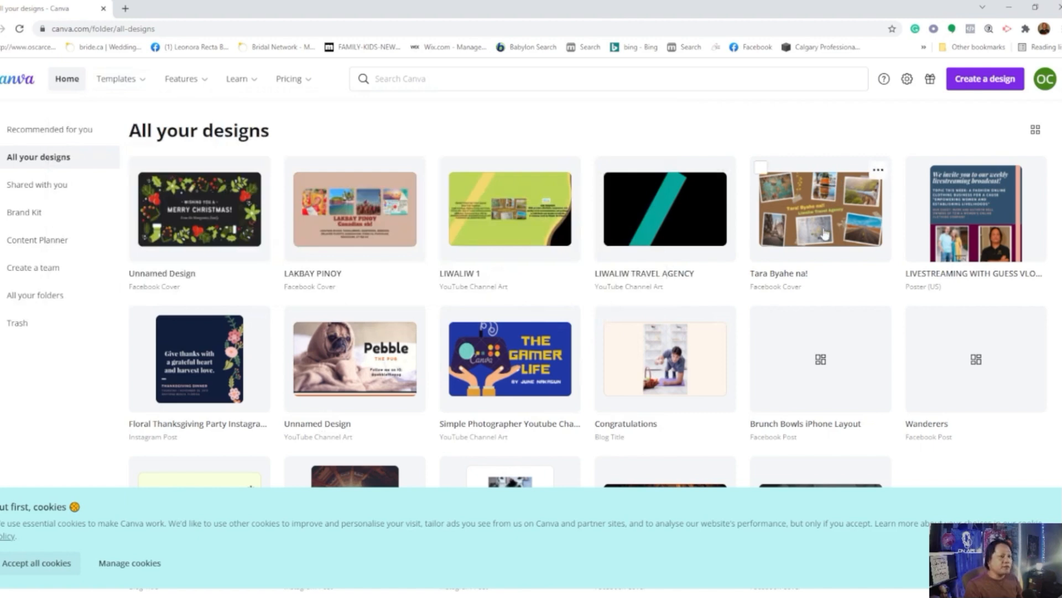
click(986, 84)
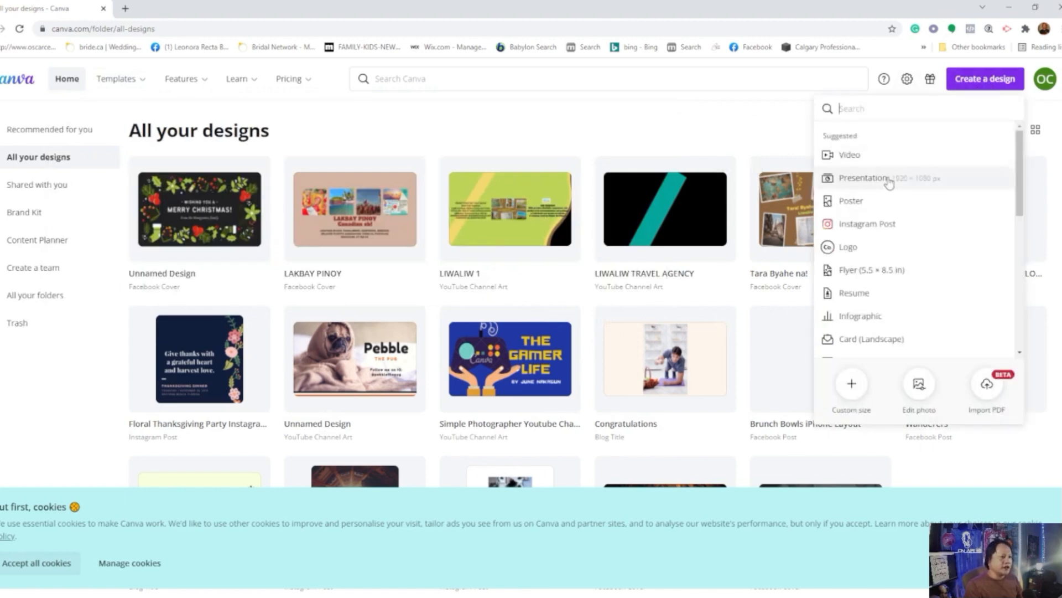
scroll(893, 299, down, 2)
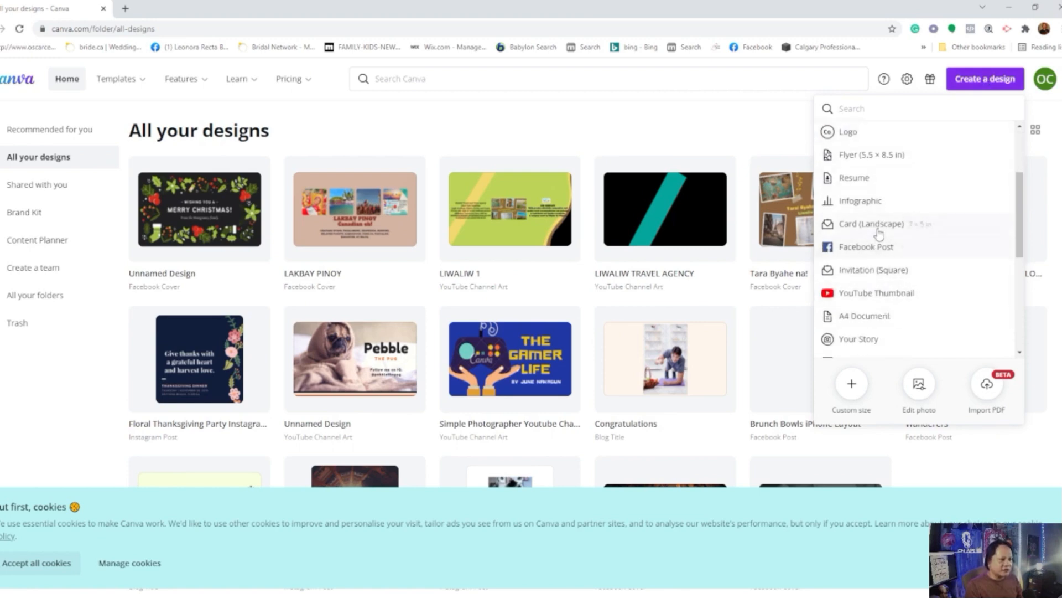
scroll(882, 227, down, 3)
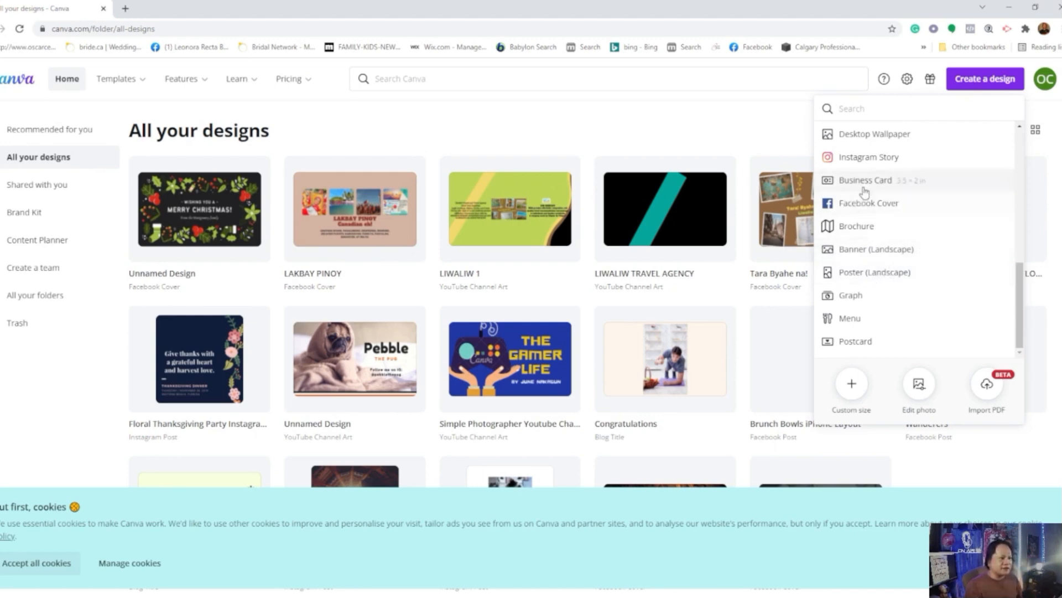
scroll(870, 265, up, 5)
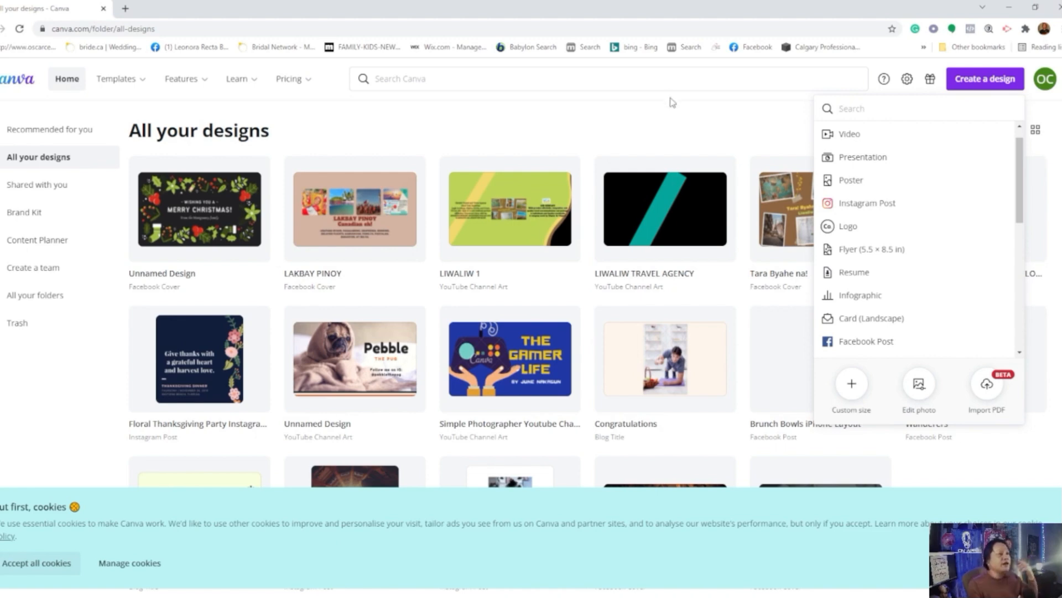
click(667, 129)
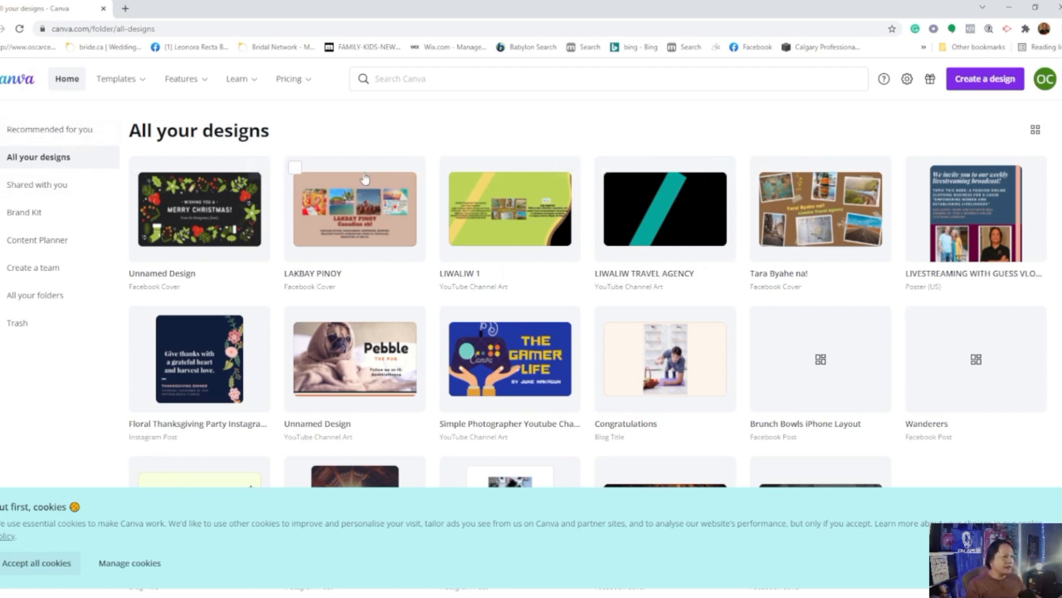
click(987, 83)
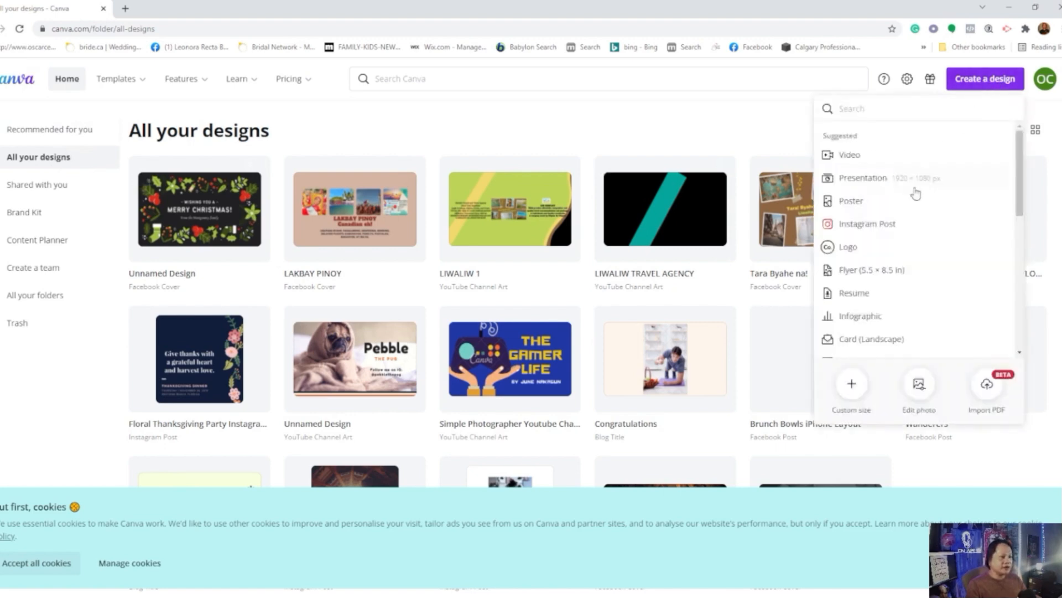
scroll(933, 277, down, 2)
scroll(933, 278, down, 1)
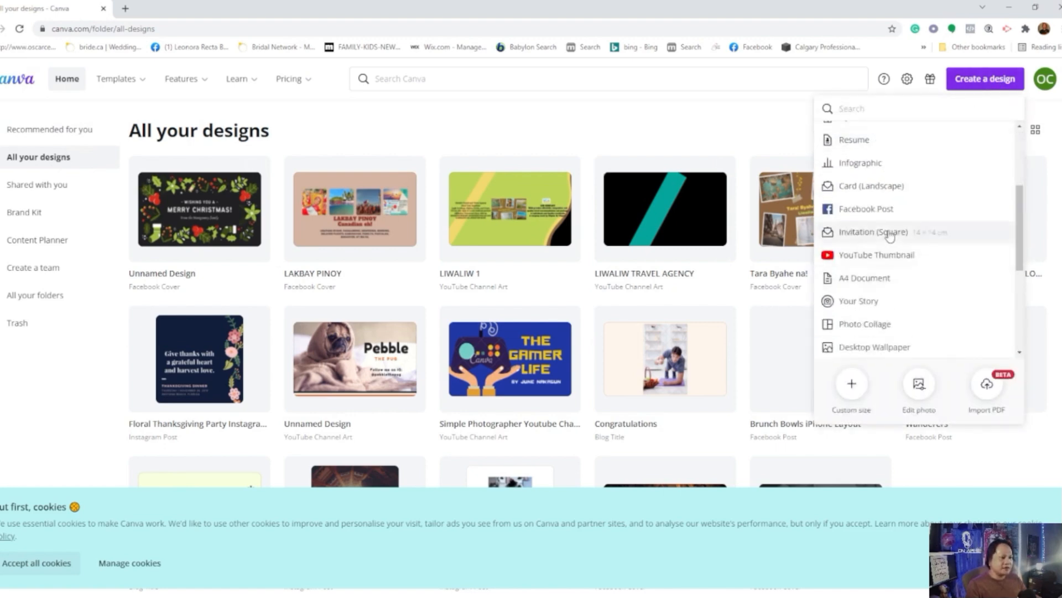
Step: Return to the Canva home page and create a blank Facebook Cover design from the suggested design types
click(18, 85)
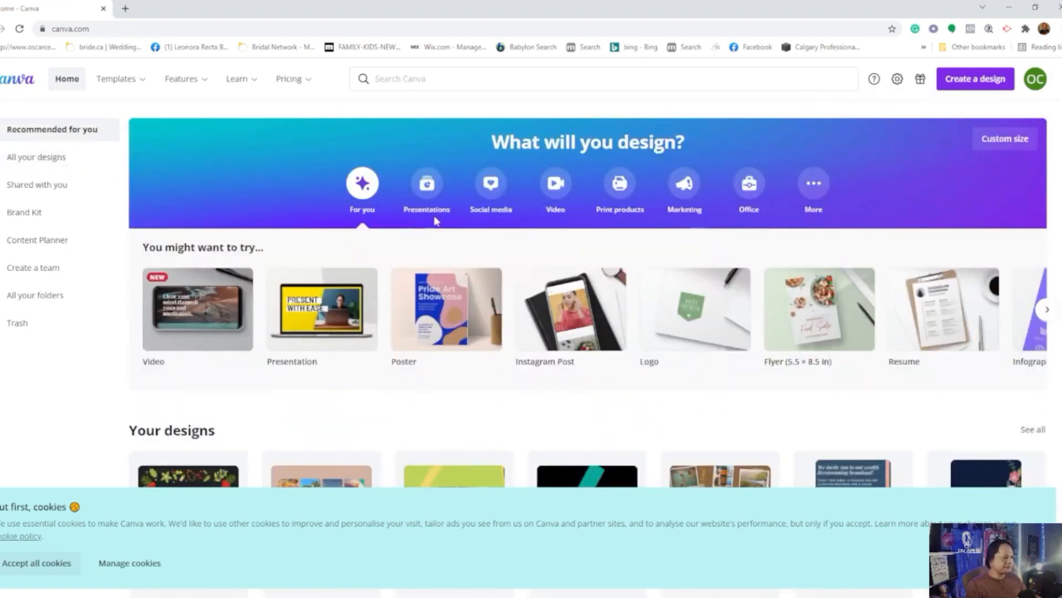
click(1044, 317)
click(1045, 311)
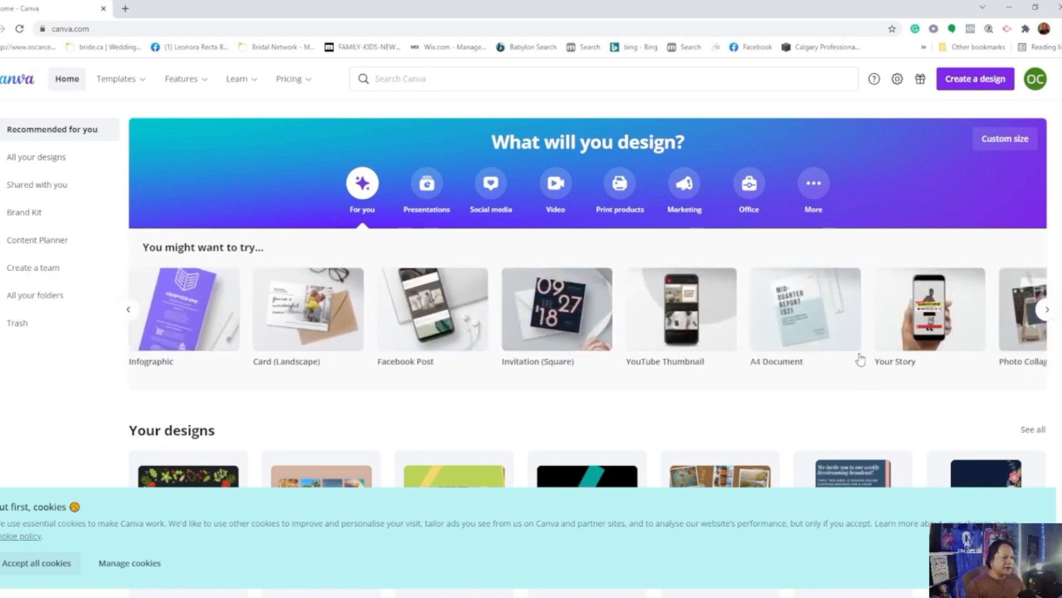
click(1047, 311)
mouse_move(675, 317)
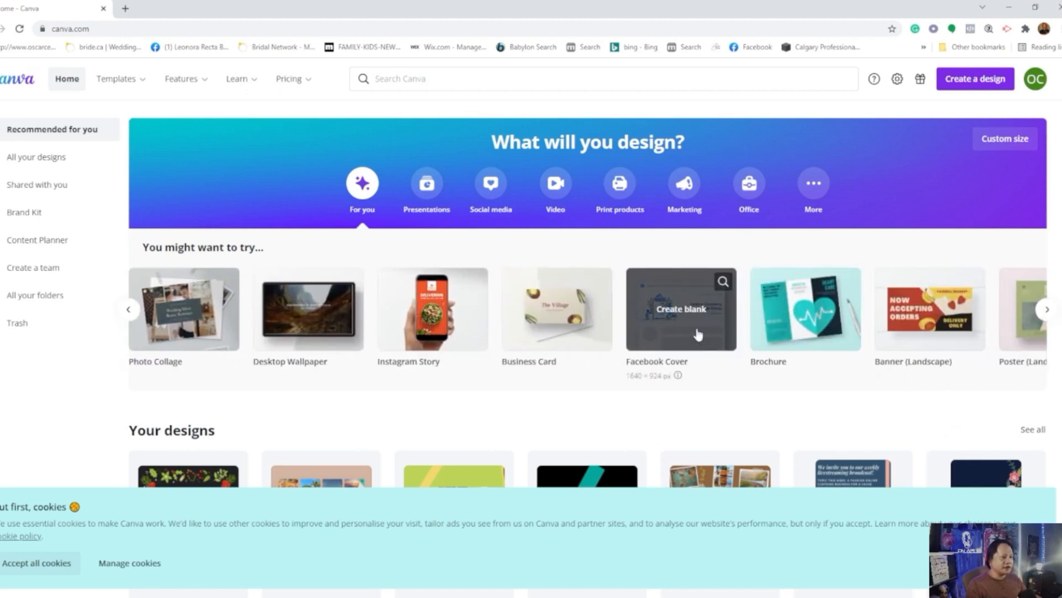
click(680, 313)
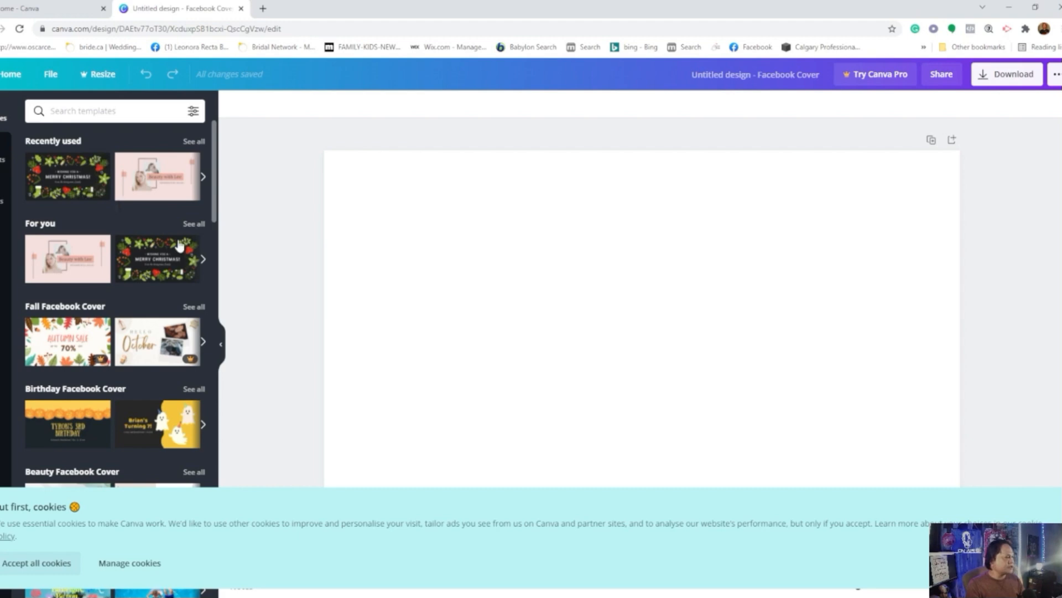
Step: Try to apply the premium "Hello October" fall template and dismiss the Canva Pro upgrade offer
click(161, 357)
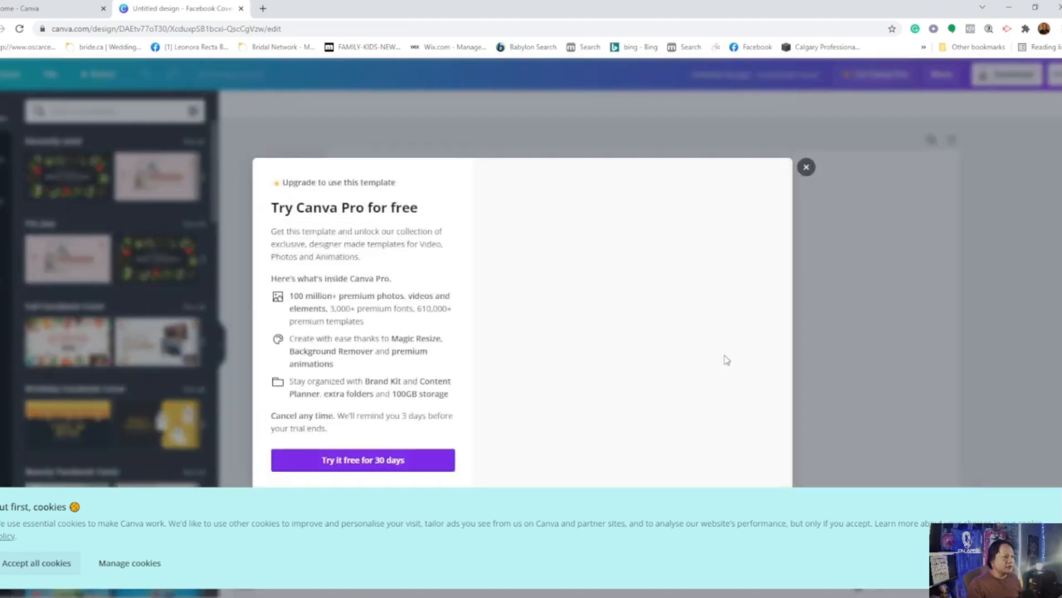
click(806, 167)
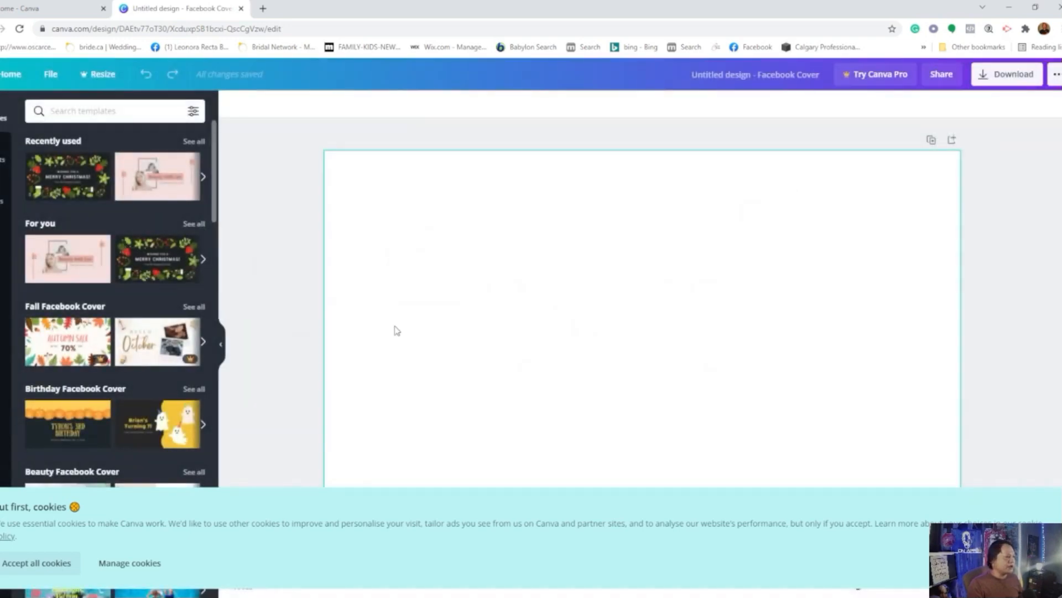
click(154, 341)
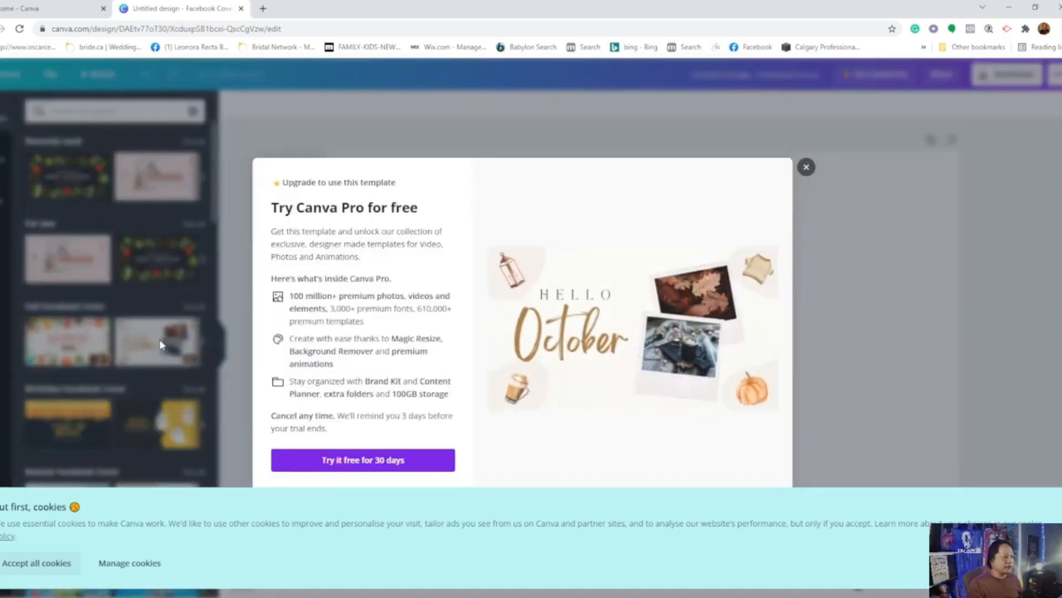
click(806, 167)
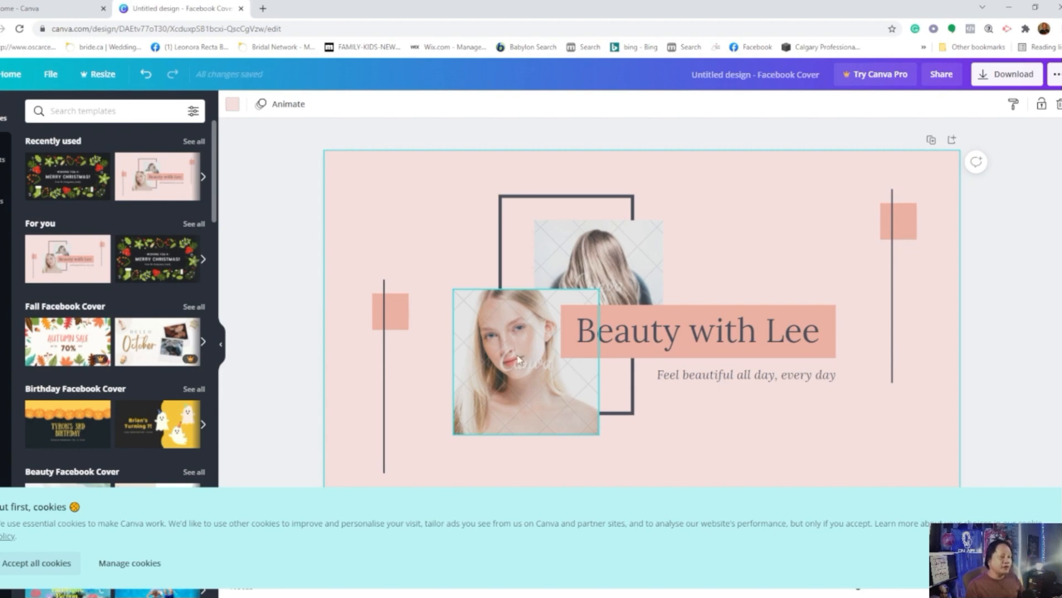
Step: Inspect the two watermarked photos in the pink "Beauty with Lee" template and the purchase offer for removing their watermarks
click(519, 360)
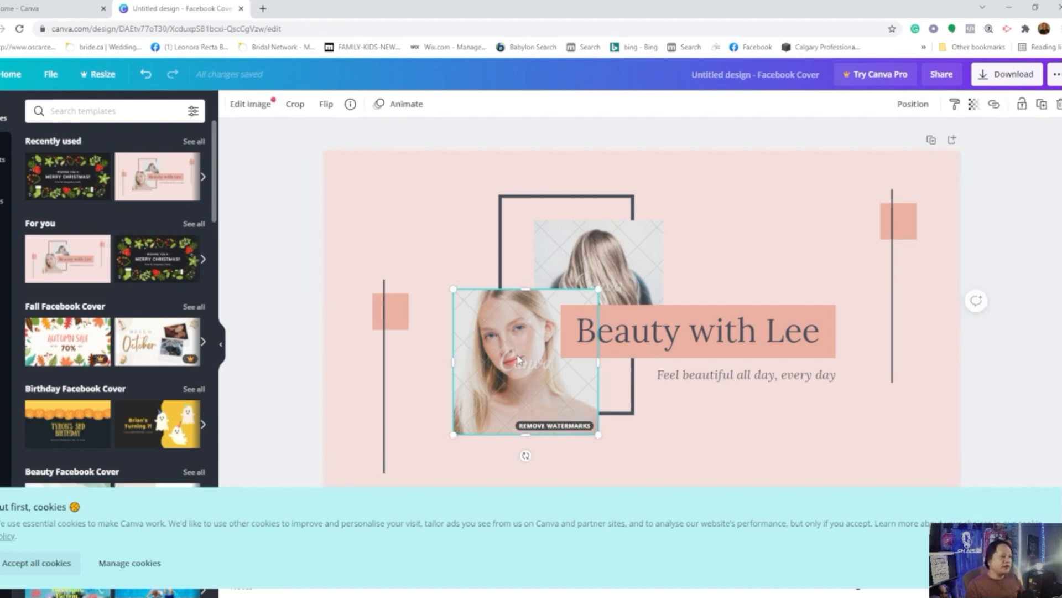
click(555, 426)
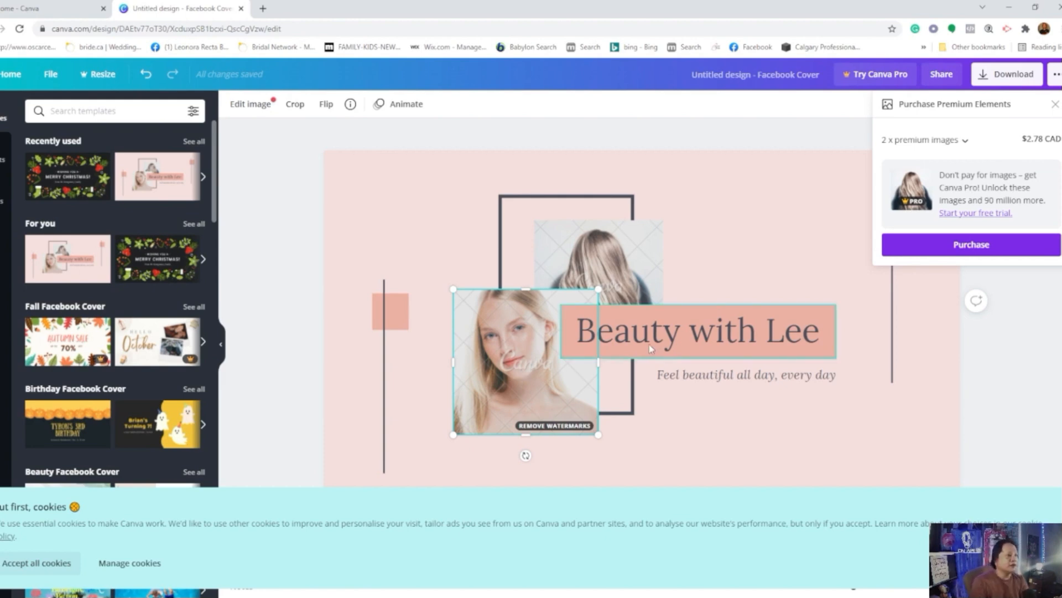
click(616, 272)
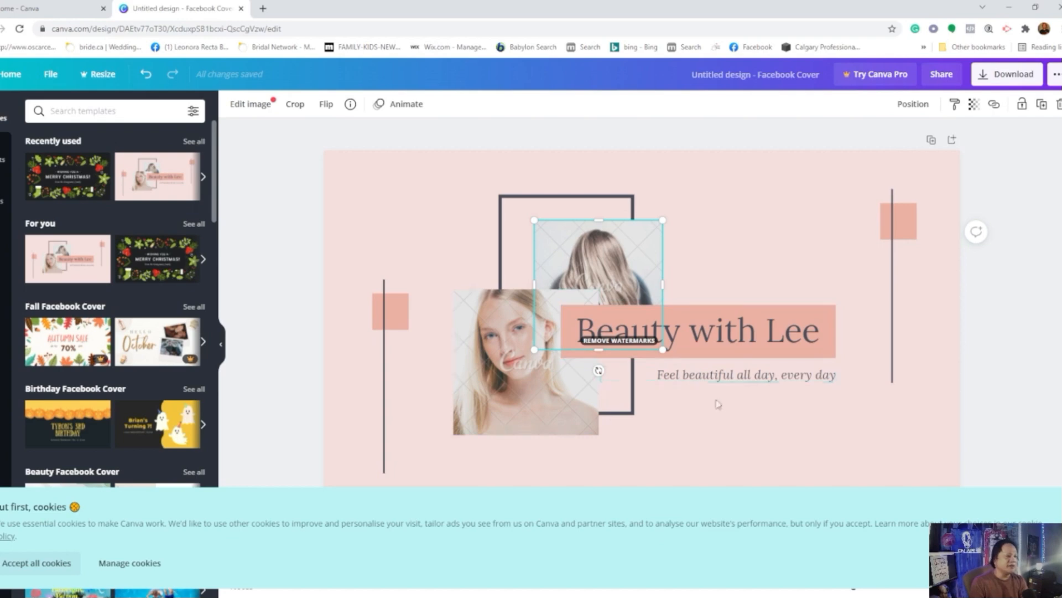
click(725, 441)
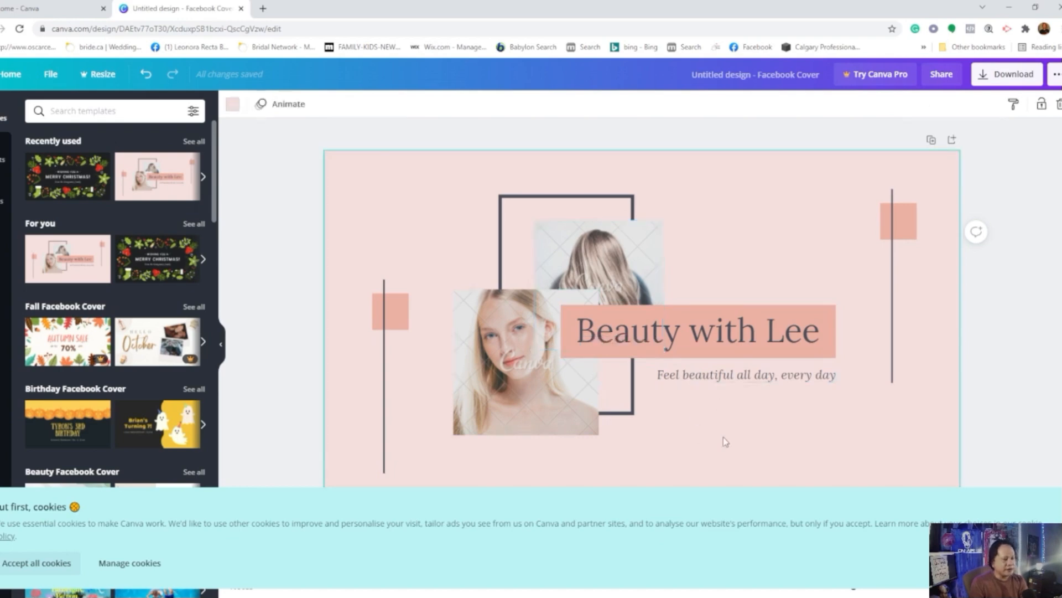
click(482, 389)
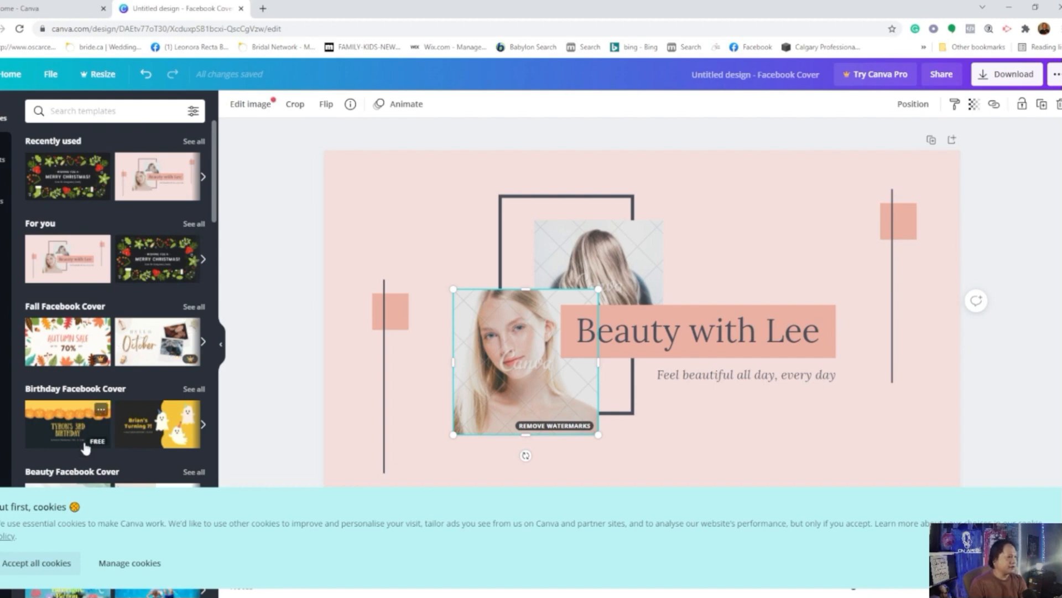
Step: Look through the Facebook Cover template categories from Birthday to Halloween, including more of the Summer, Spring and Education covers
scroll(80, 397, down, 4)
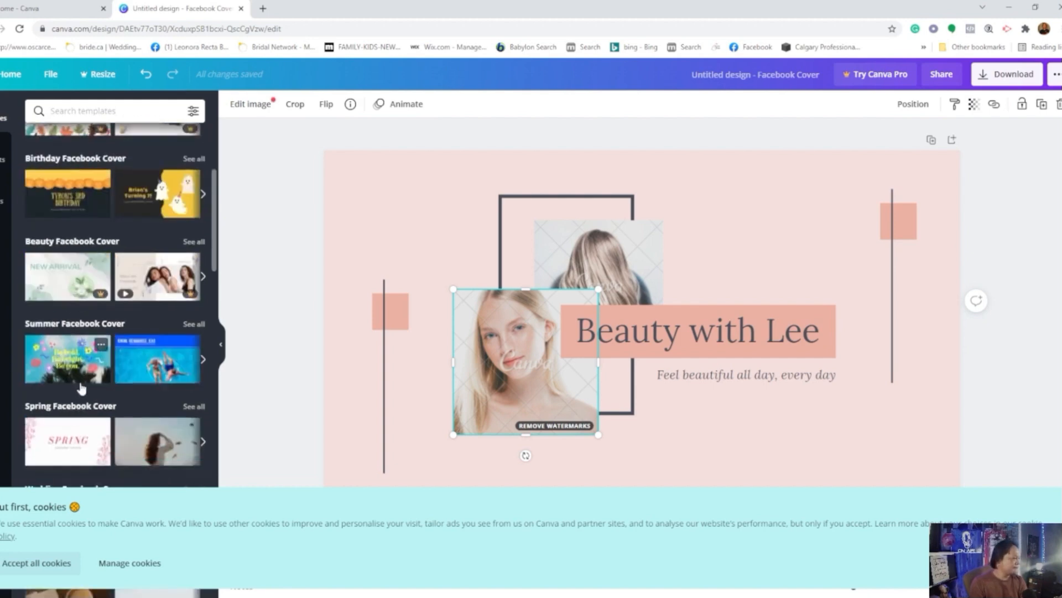
click(203, 361)
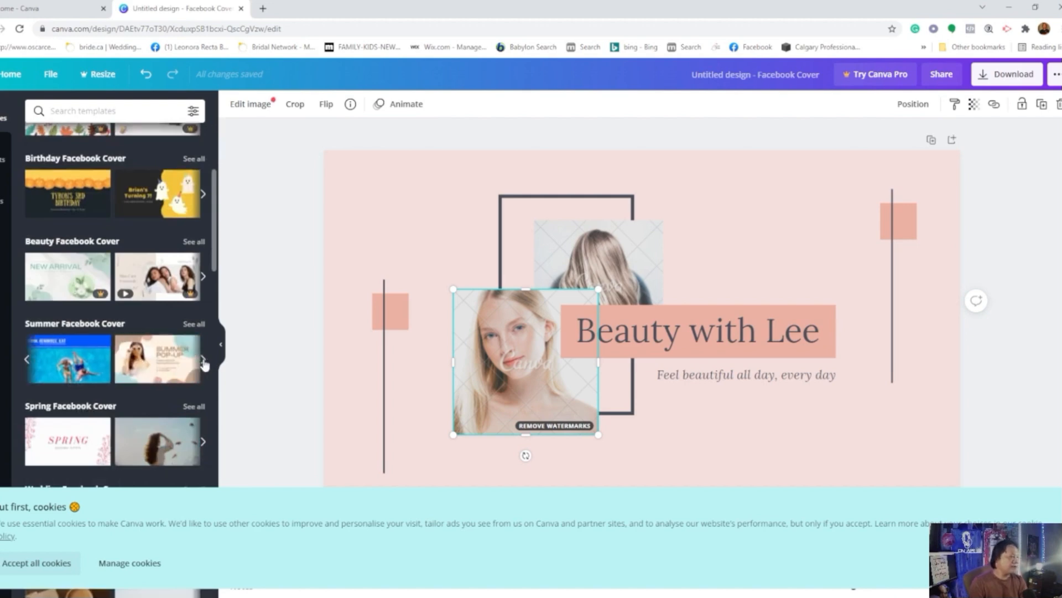
click(203, 443)
scroll(206, 387, down, 4)
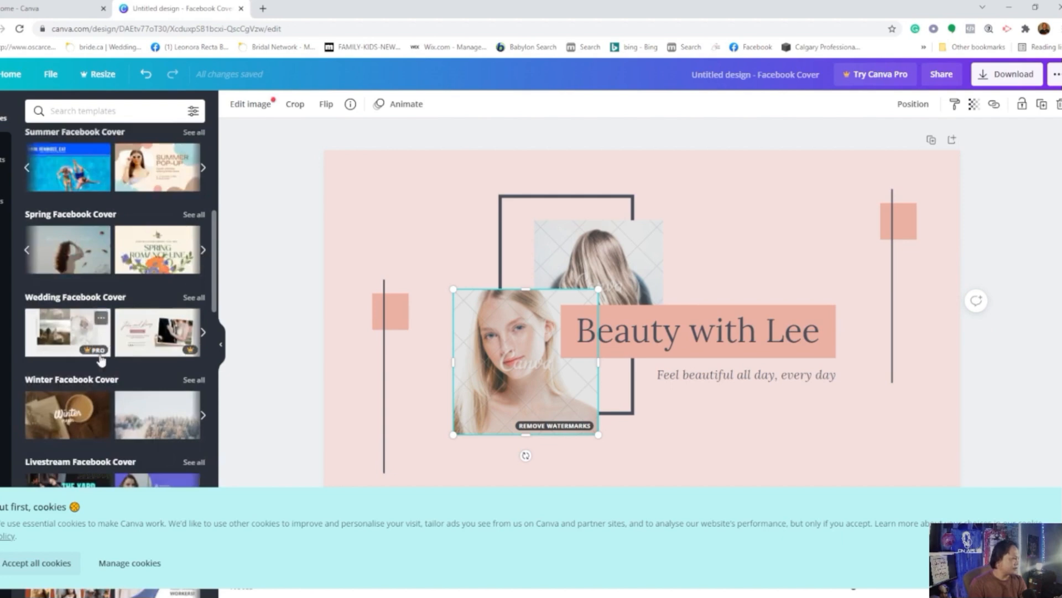
scroll(102, 364, down, 3)
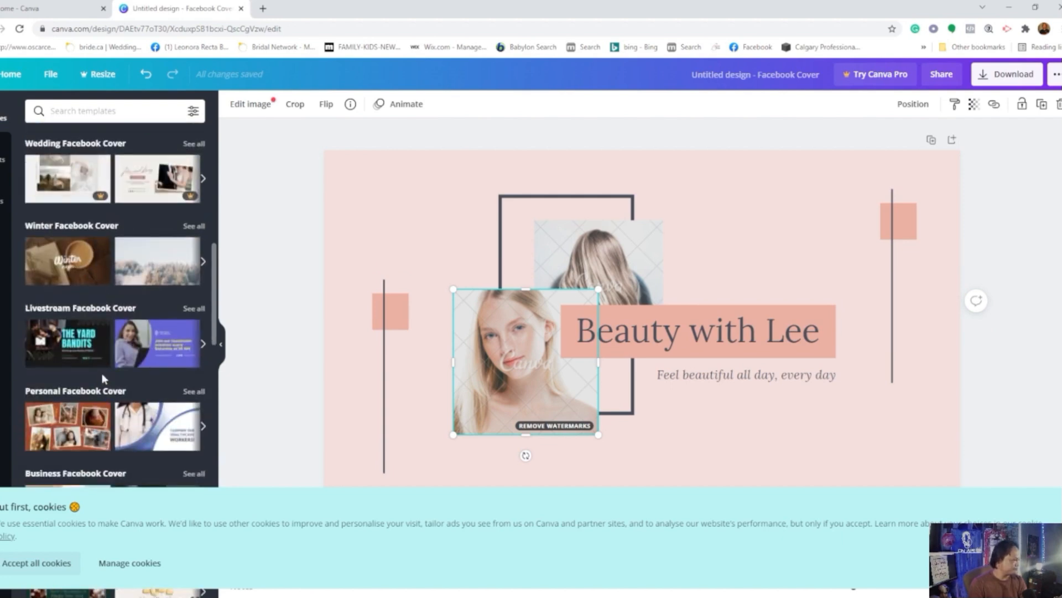
scroll(137, 371, down, 3)
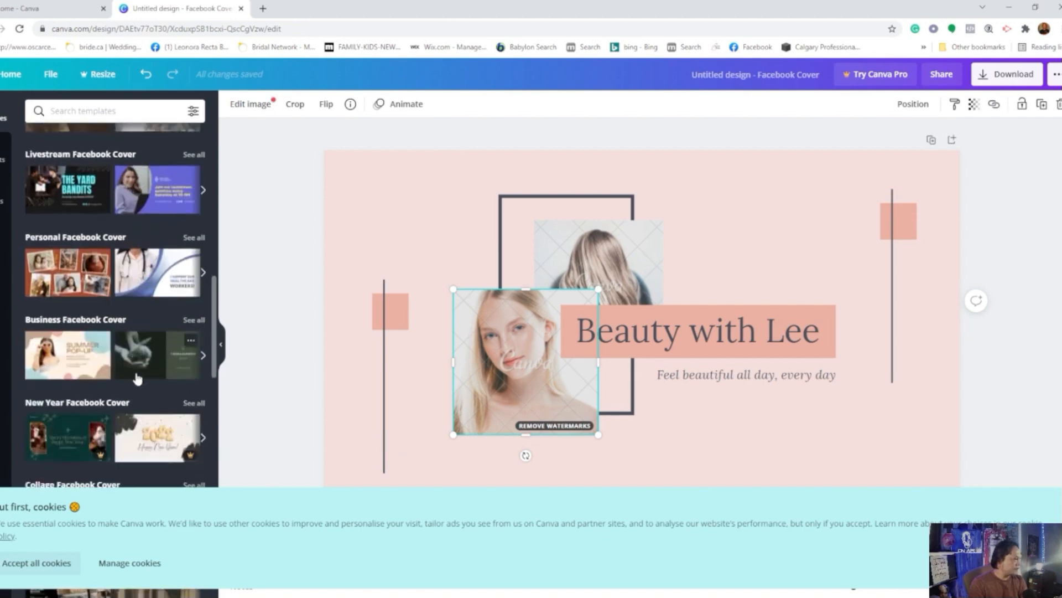
scroll(165, 400, down, 2)
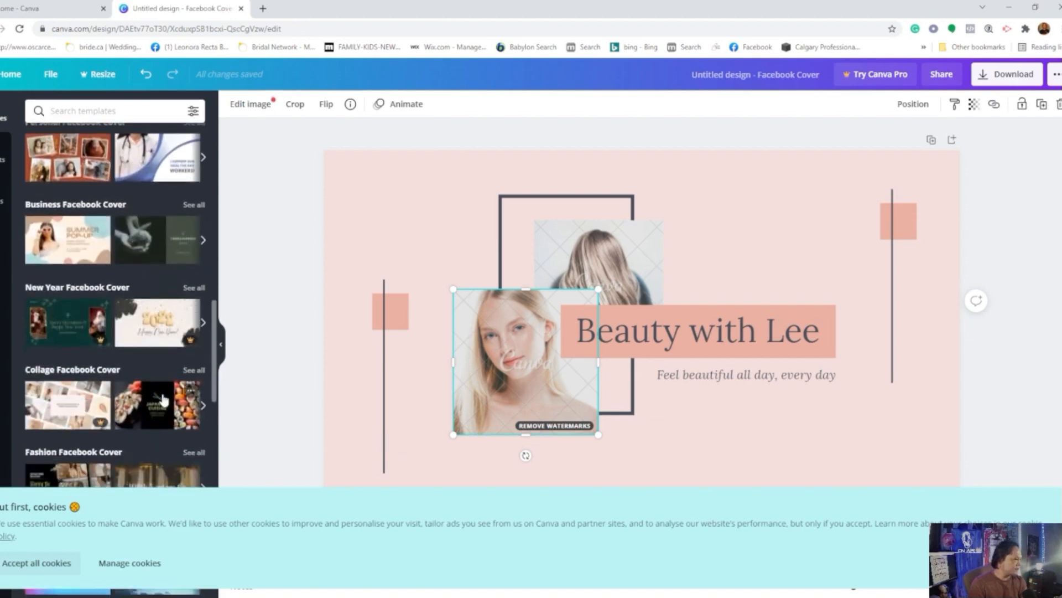
scroll(168, 426, down, 3)
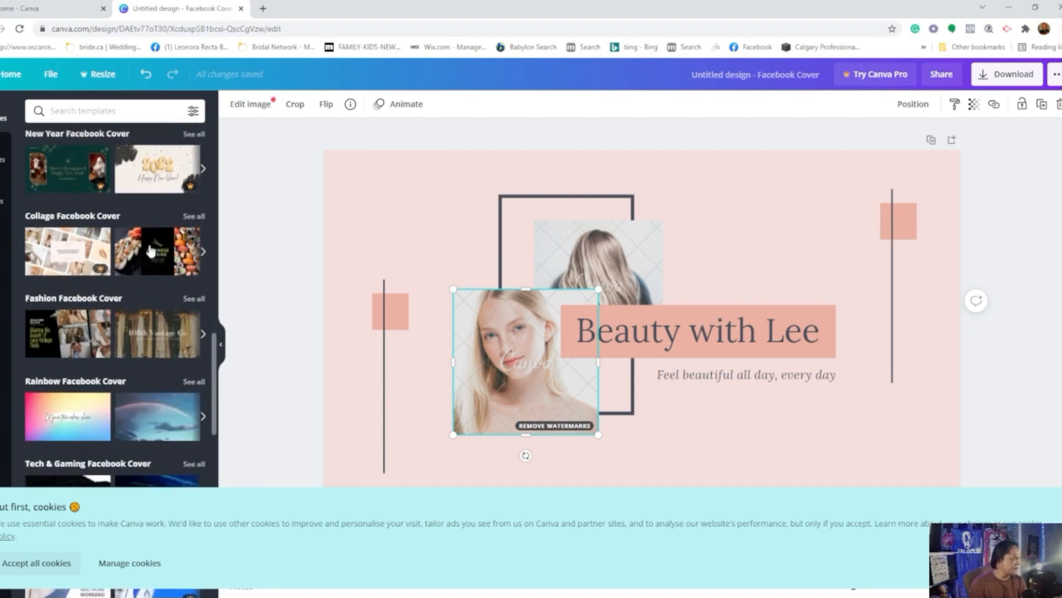
scroll(165, 359, down, 2)
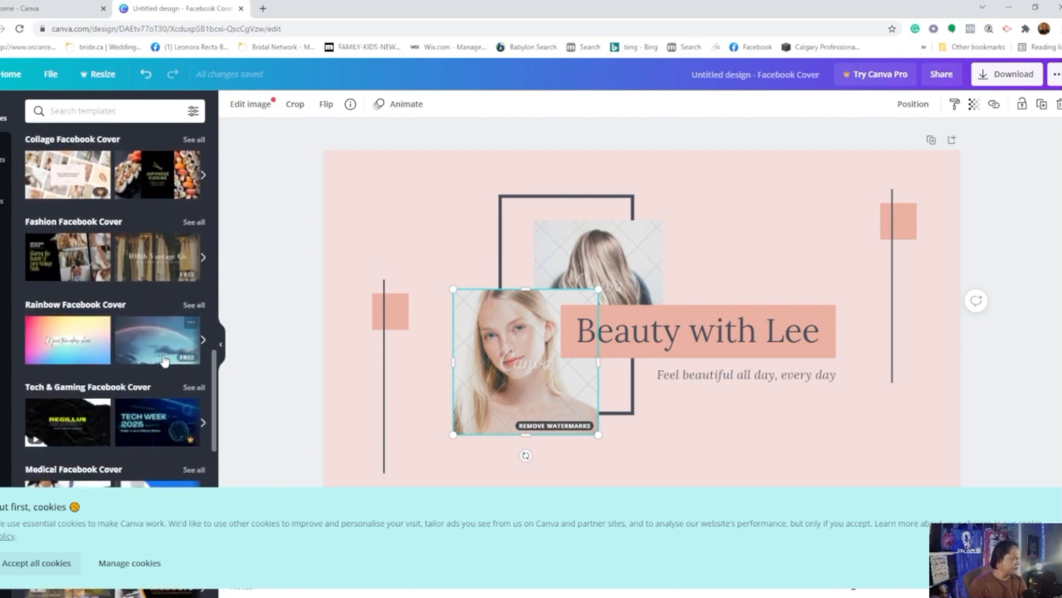
scroll(149, 371, down, 1)
scroll(150, 375, down, 2)
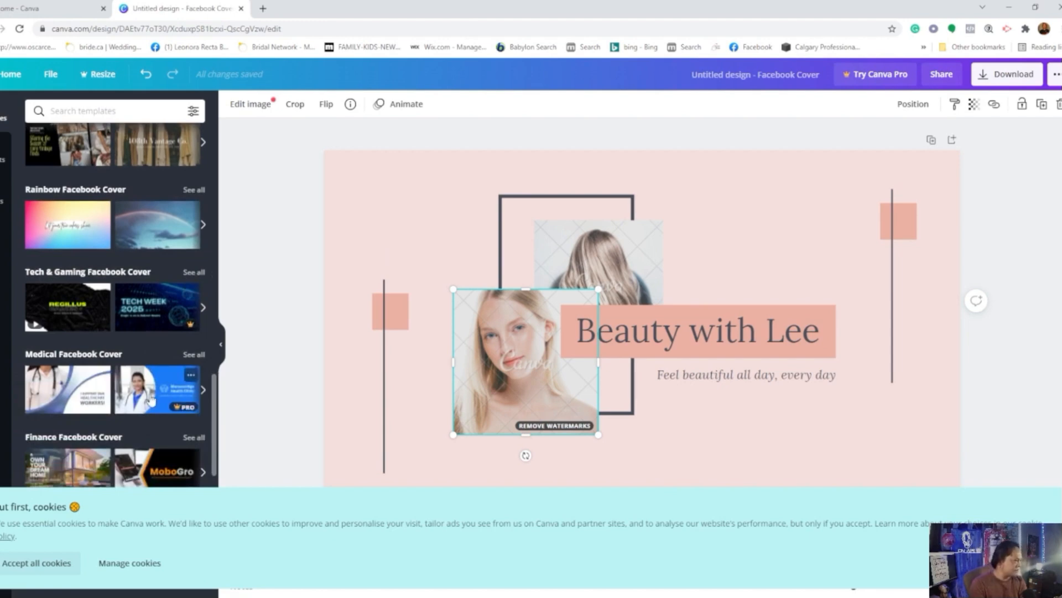
scroll(151, 397, down, 4)
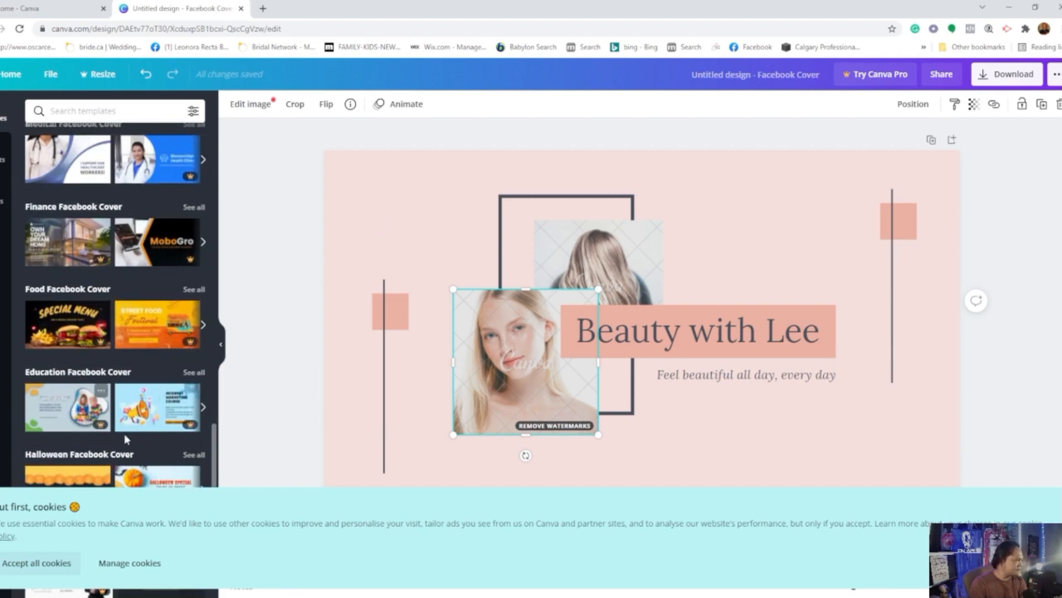
click(202, 408)
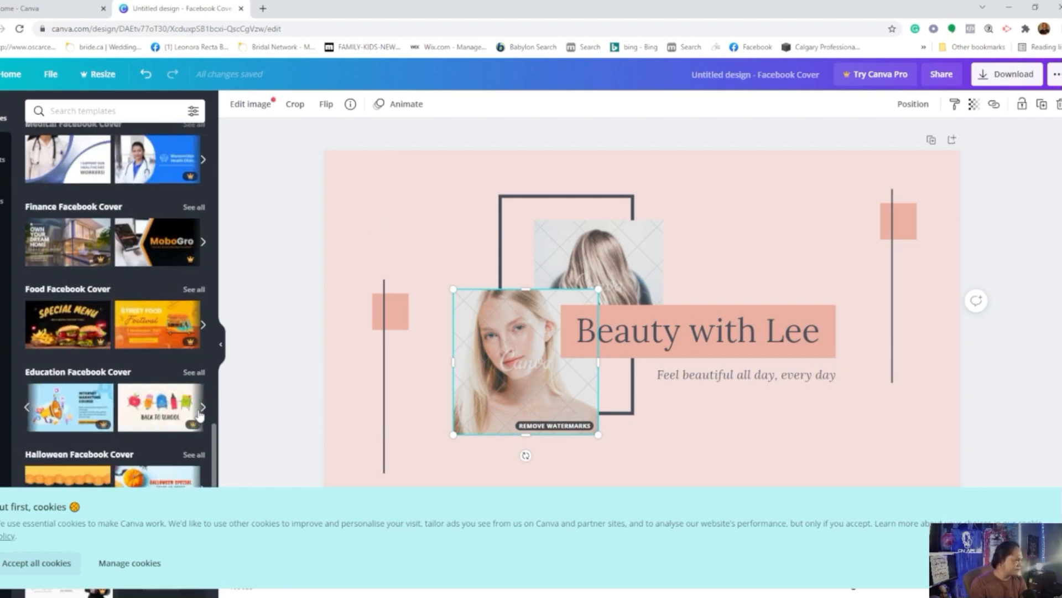
click(201, 408)
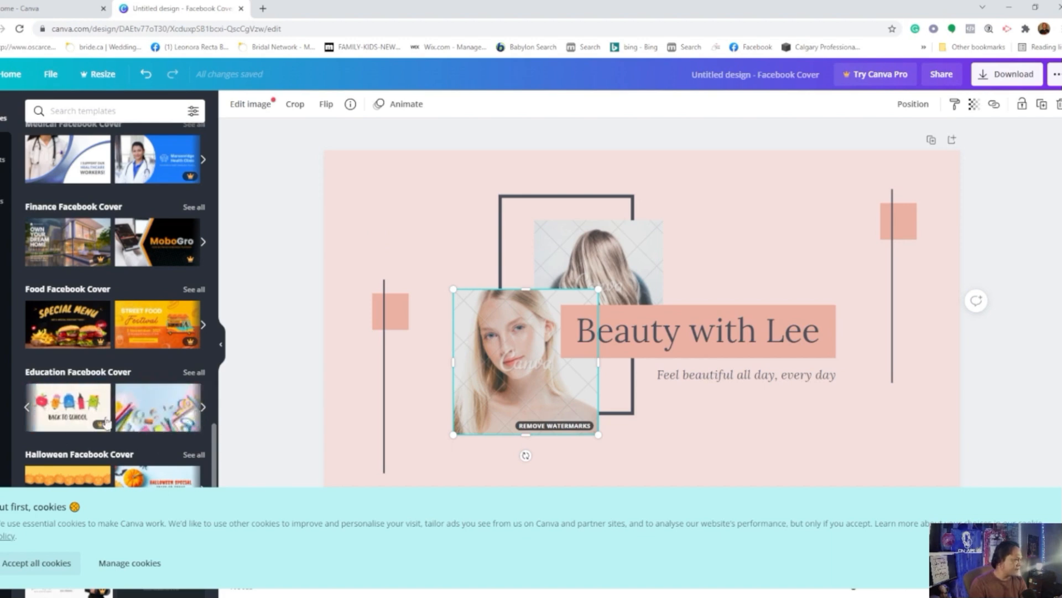
scroll(109, 421, down, 3)
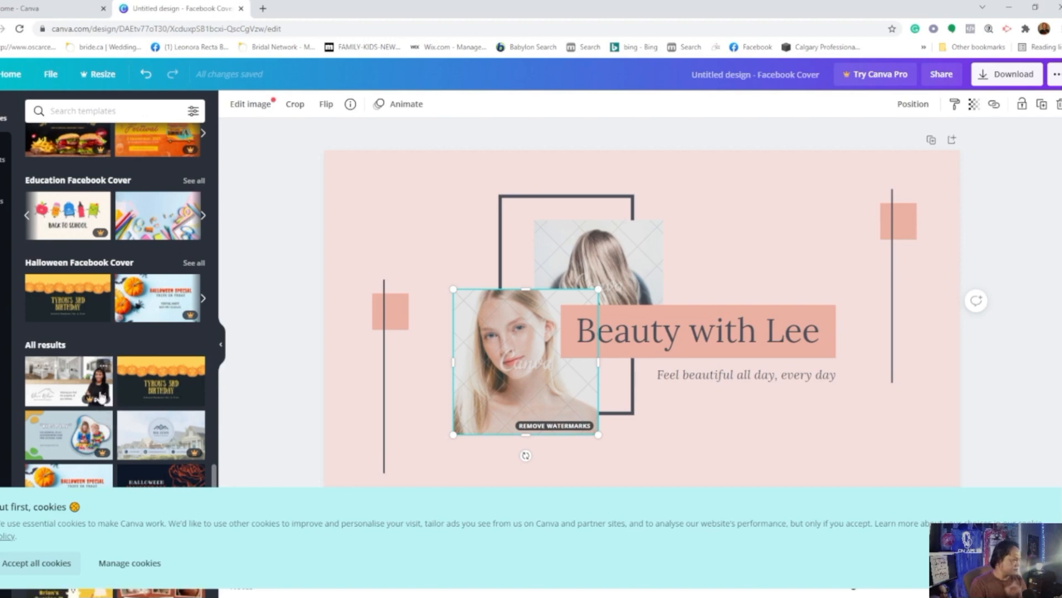
Step: Browse the full list of Facebook Cover templates below the categories for a suitable travel design
scroll(153, 451, down, 2)
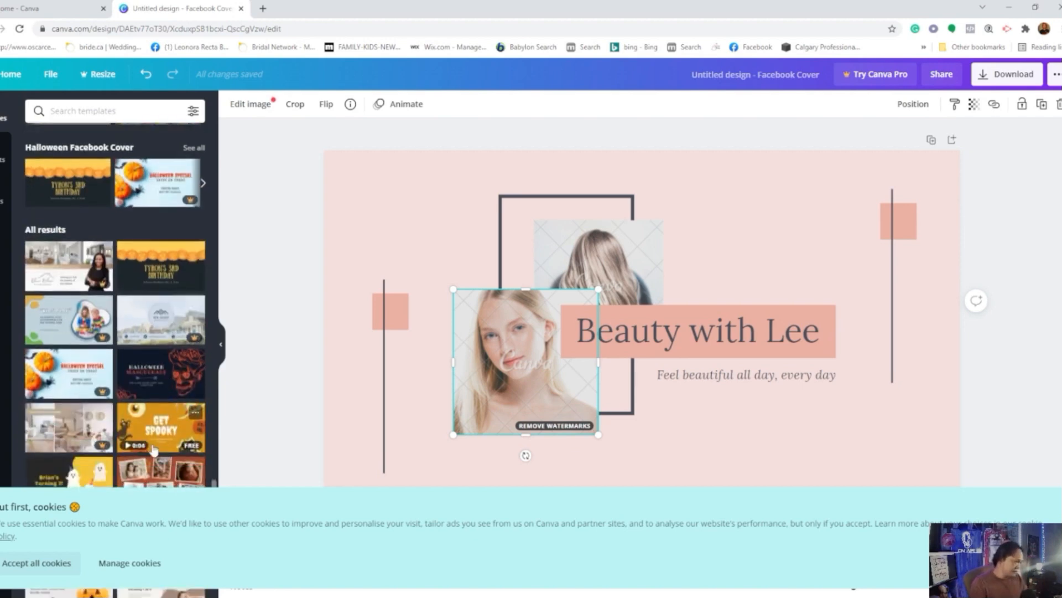
scroll(154, 451, down, 2)
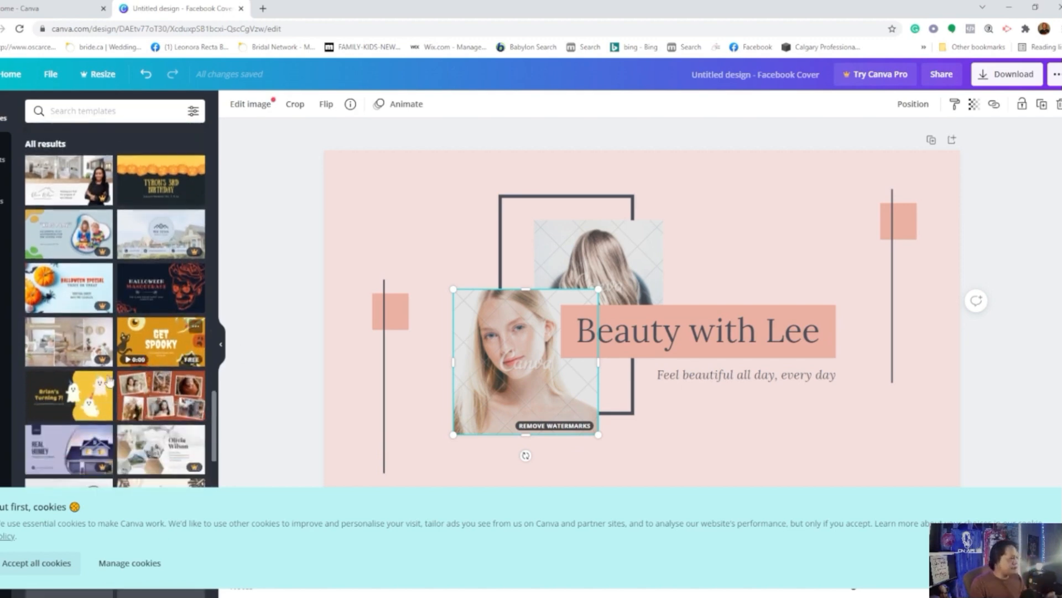
scroll(109, 382, down, 3)
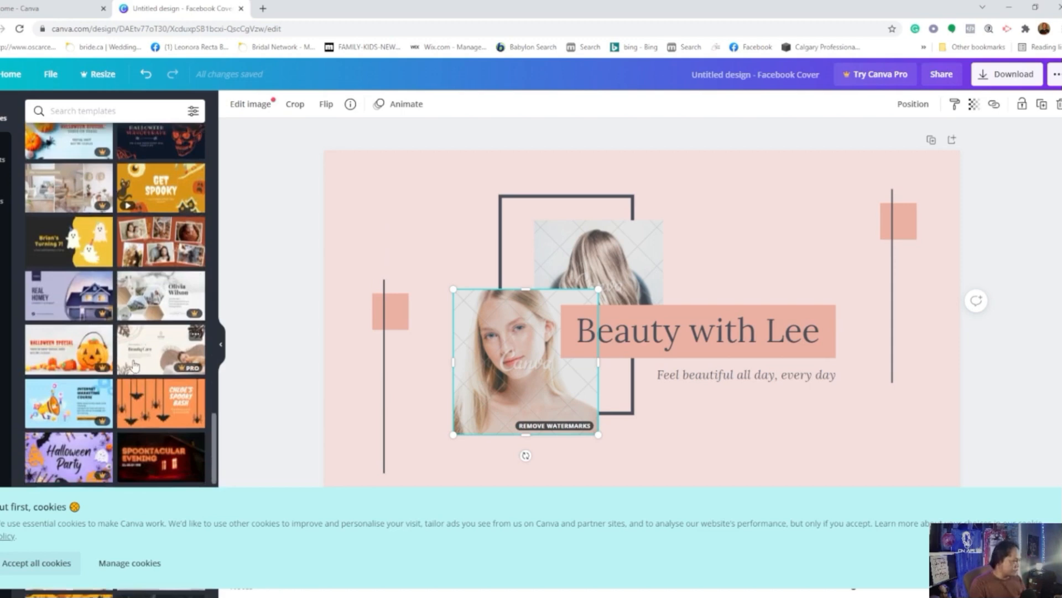
scroll(128, 370, down, 4)
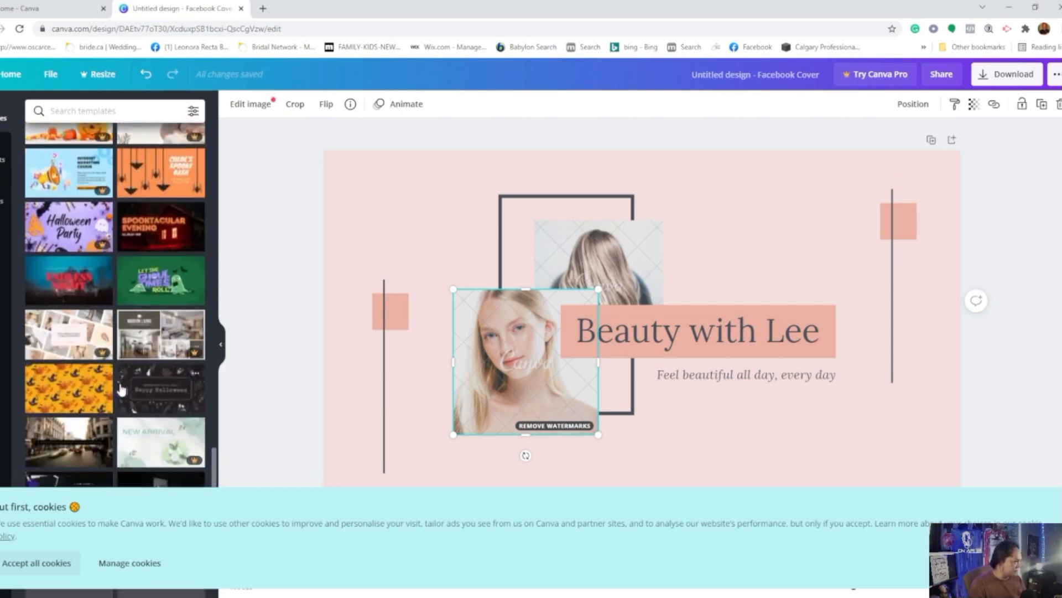
scroll(116, 399, down, 1)
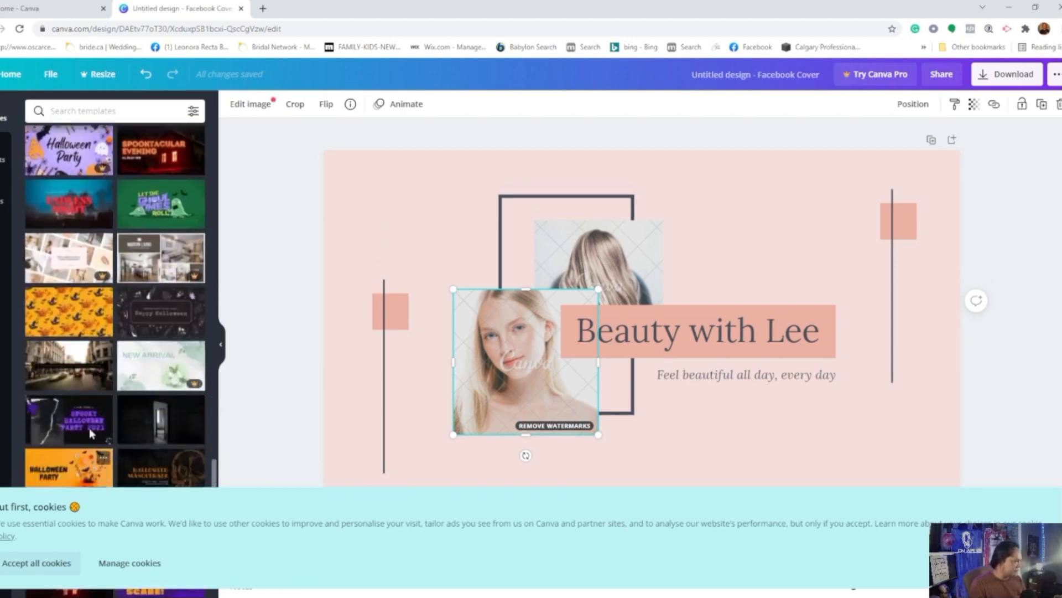
scroll(87, 425, down, 5)
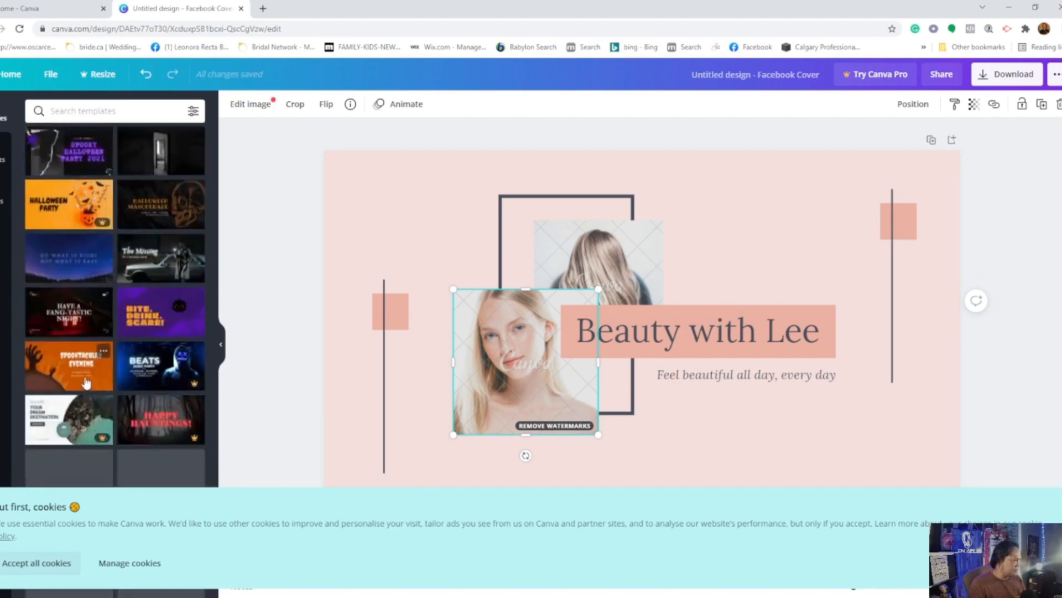
scroll(108, 378, down, 1)
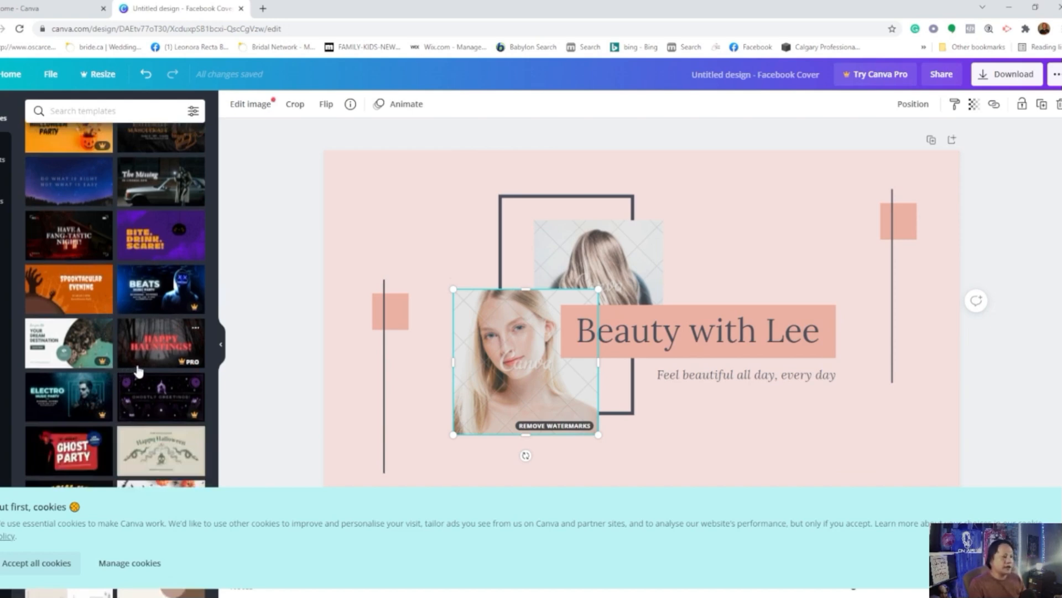
scroll(138, 370, down, 2)
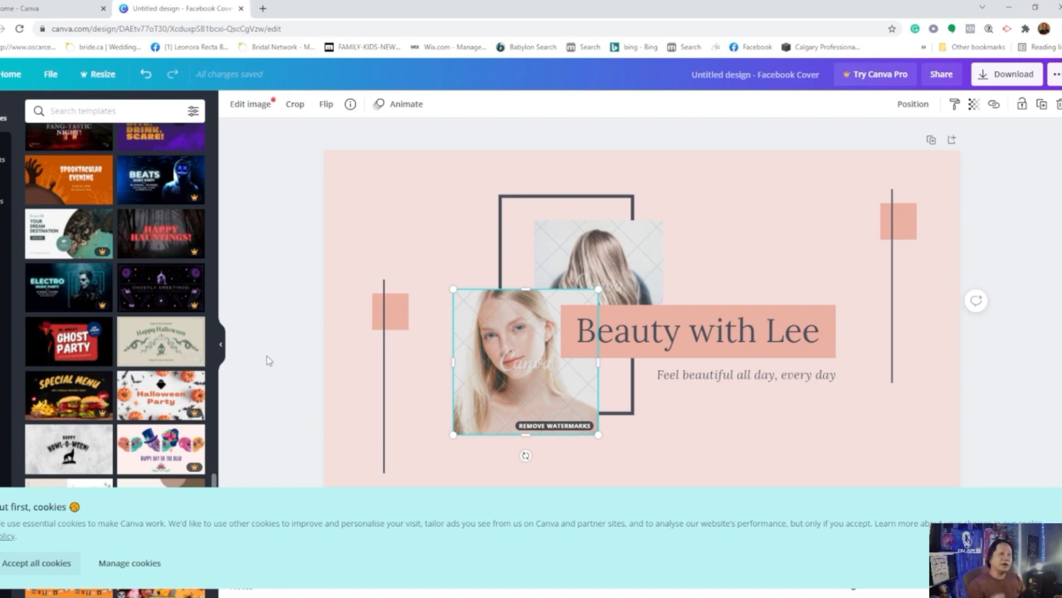
scroll(169, 424, down, 3)
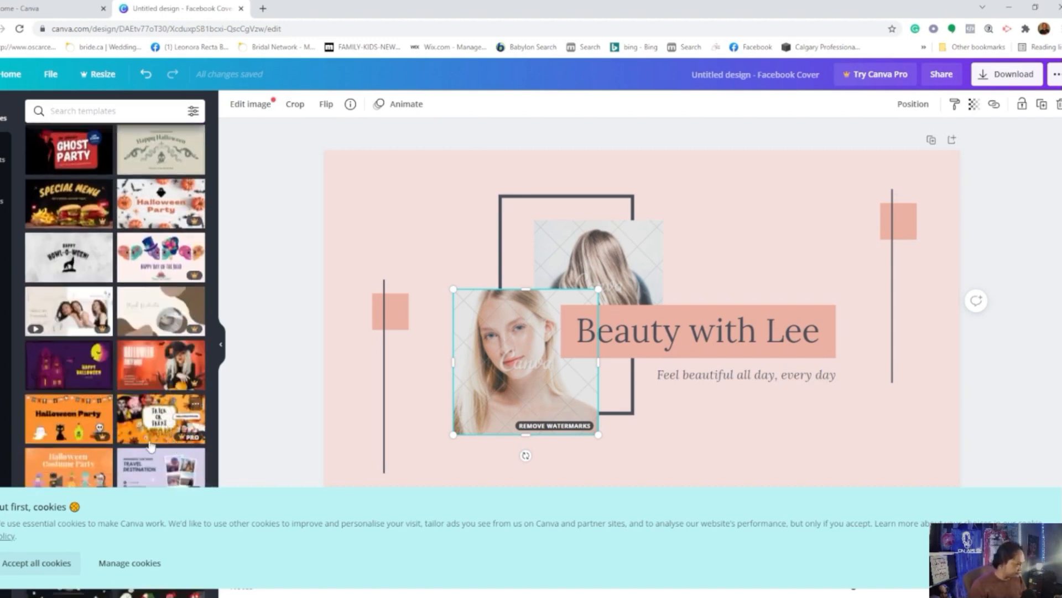
Step: Try to apply the premium "Skin Care Essentials" template and dismiss the Canva Pro upgrade offer
click(58, 311)
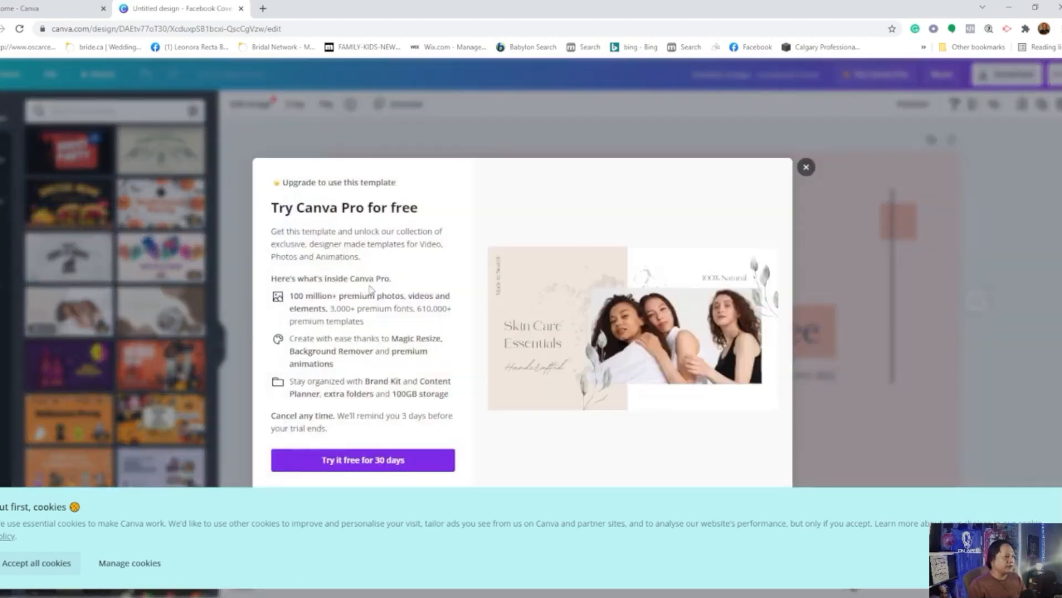
click(805, 167)
scroll(33, 254, down, 2)
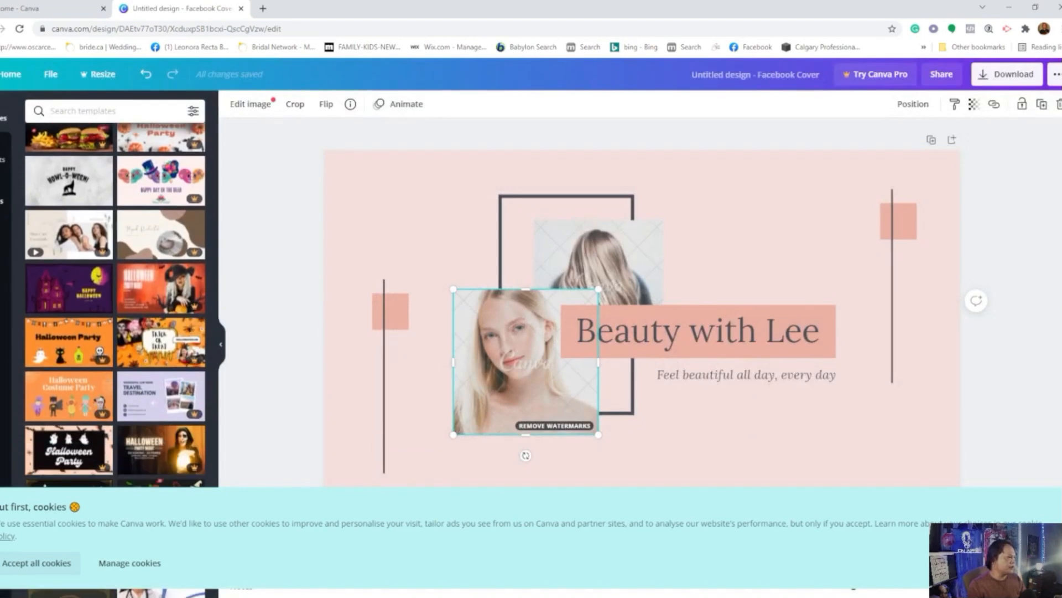
Step: Check the uploaded images for travel photos and apply the black "Vintage Fiends Collective" cover template to the design
click(2, 194)
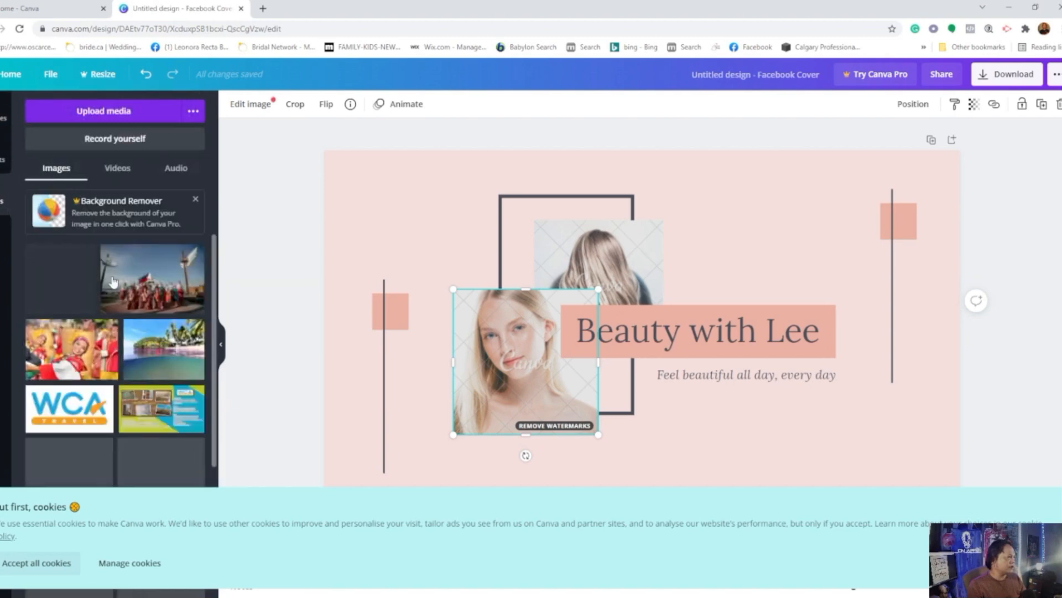
scroll(116, 395, down, 10)
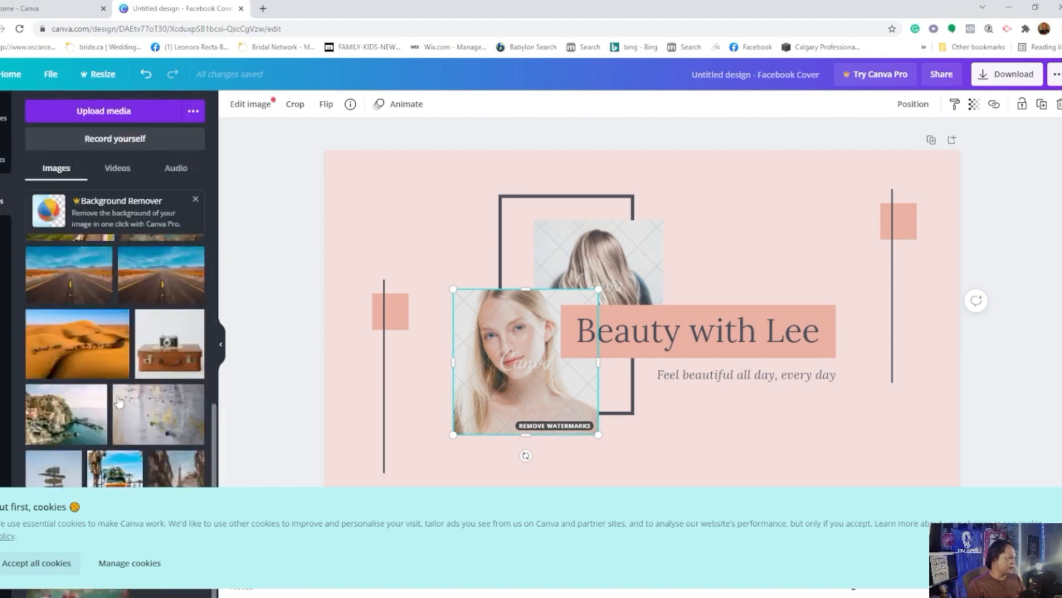
scroll(116, 395, down, 1)
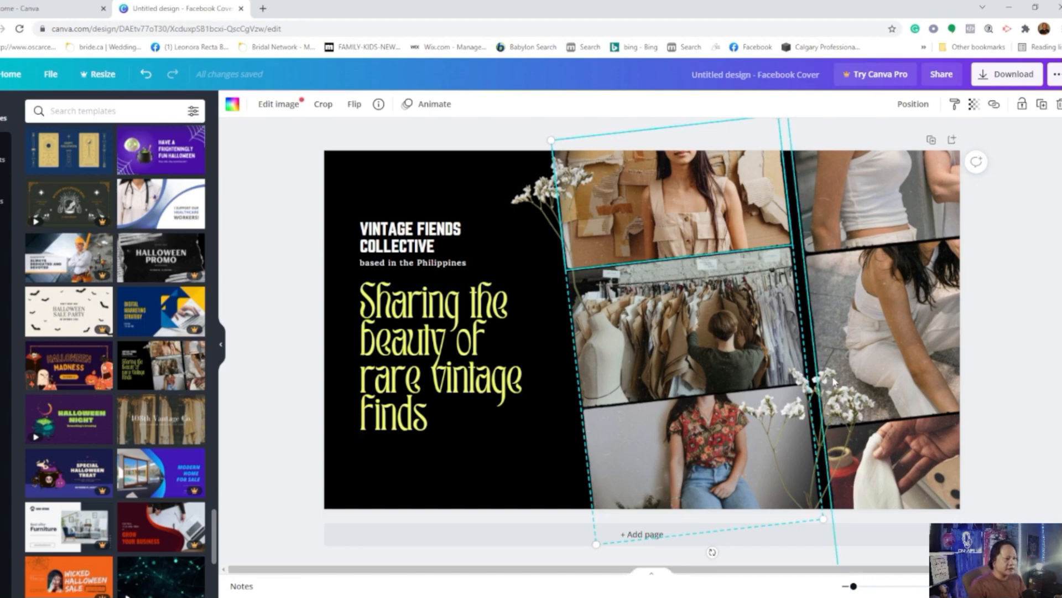
scroll(663, 464, down, 1)
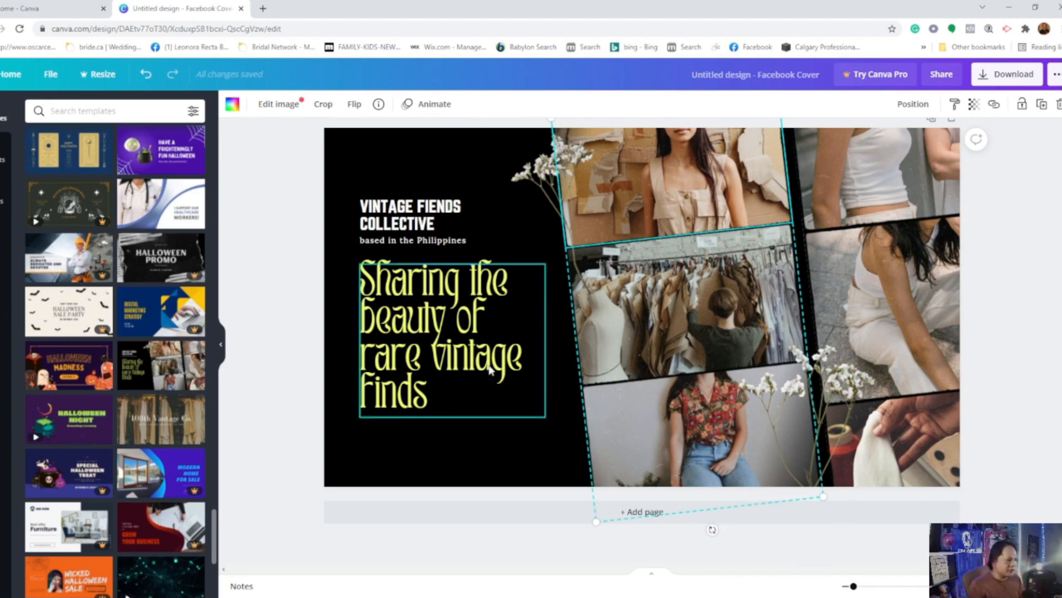
Step: Replace the "Vintage Fiends Collective" heading on the cover with "LIWALIW TRAVEL AND TOURS"
click(412, 233)
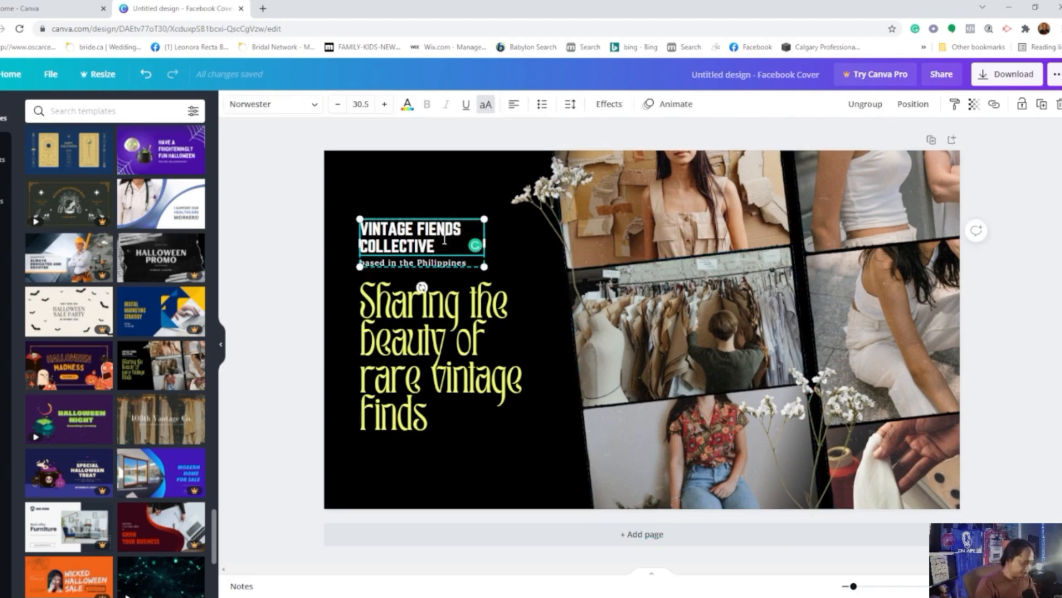
key(BackSpace)
key(BackSpace)
key(BackSpace)
key(BackSpace)
key(BackSpace)
key(BackSpace)
key(BackSpace)
key(BackSpace)
key(BackSpace)
key(BackSpace)
key(BackSpace)
key(BackSpace)
key(BackSpace)
key(BackSpace)
key(BackSpace)
key(BackSpace)
key(BackSpace)
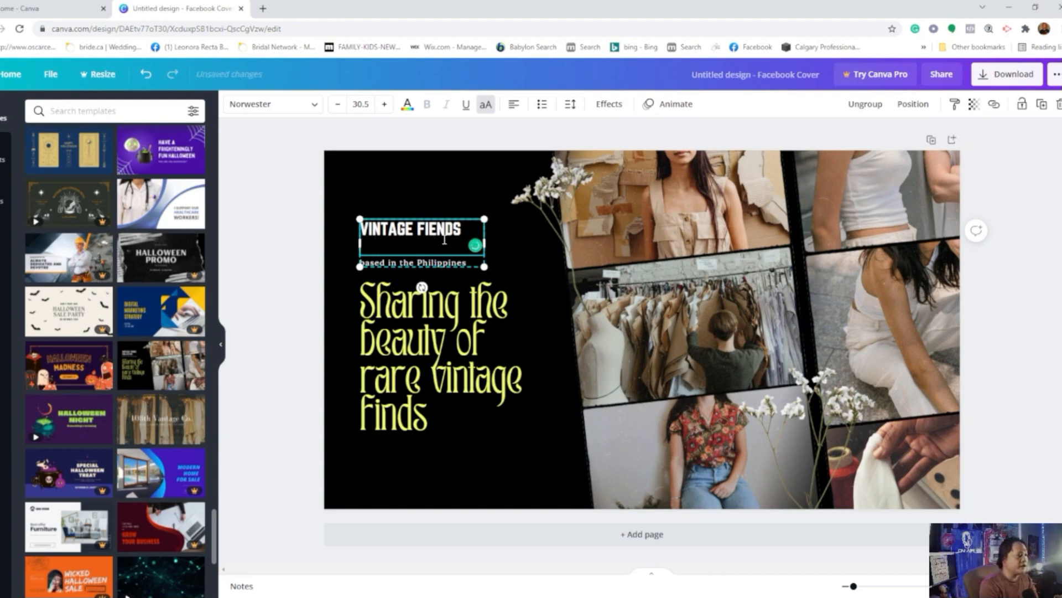
key(BackSpace)
key(BackSpace)
key(BackSpace)
key(BackSpace)
key(BackSpace)
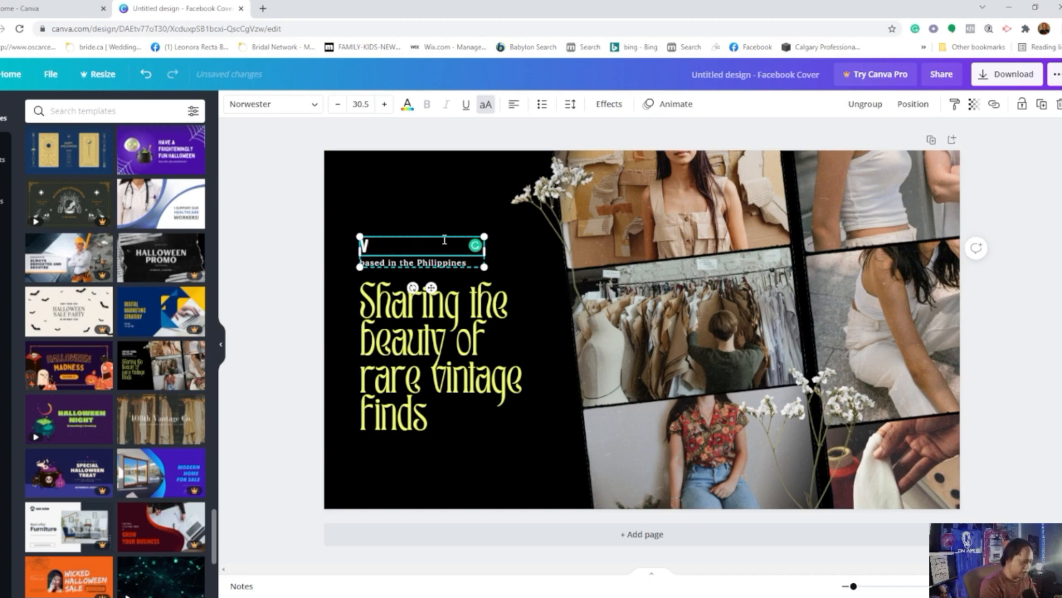
text(LIWALIW)
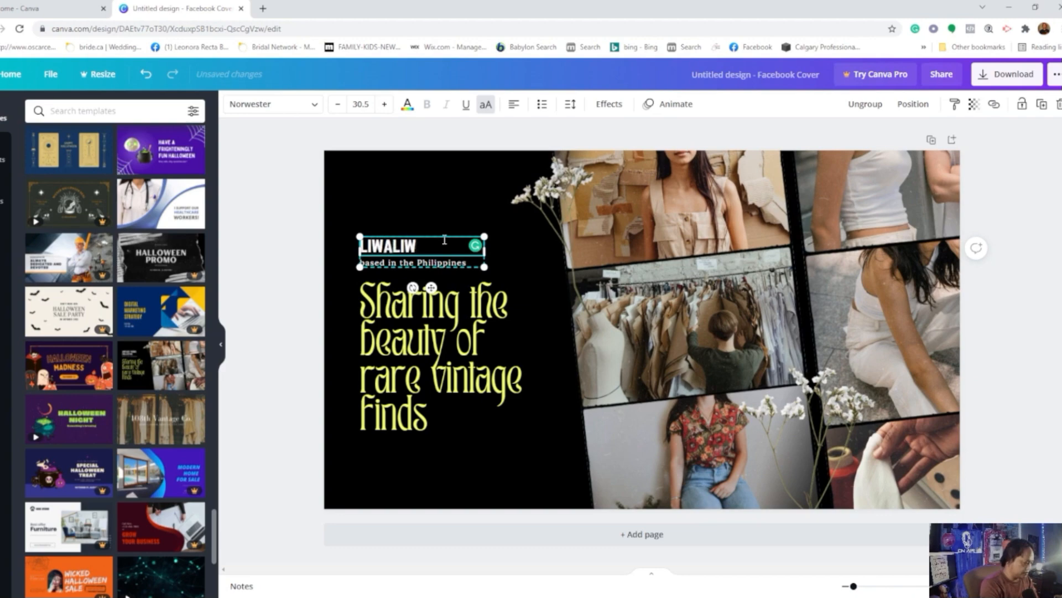
text( TRA)
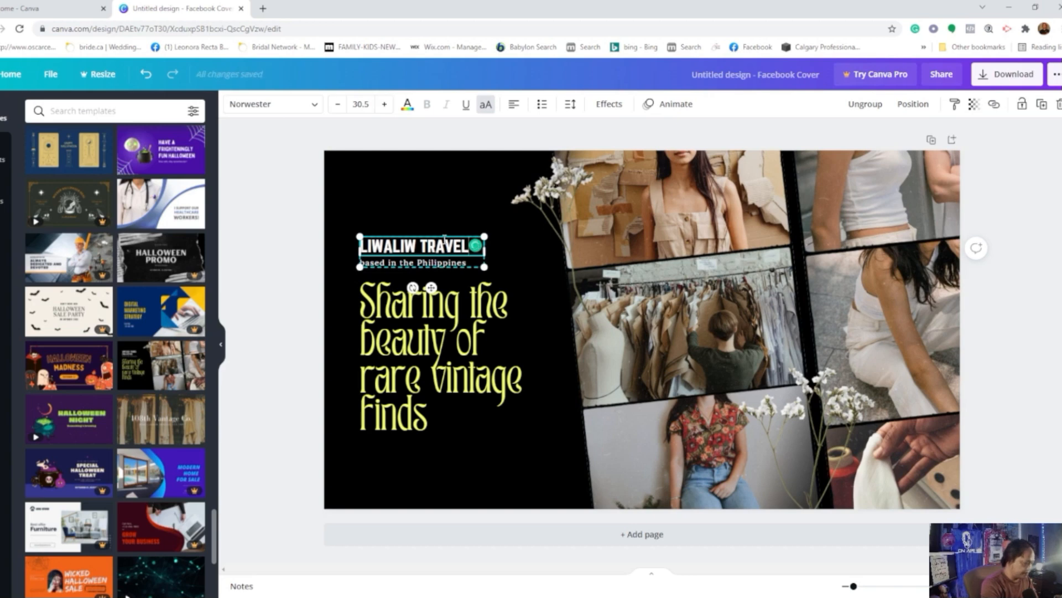
text(VEL)
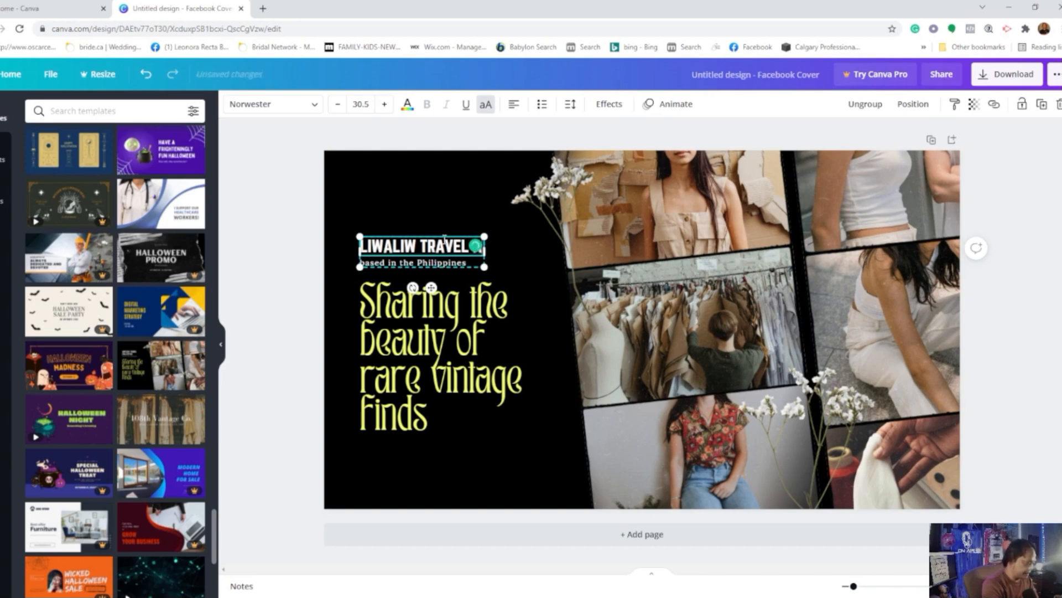
text( AND TOURS)
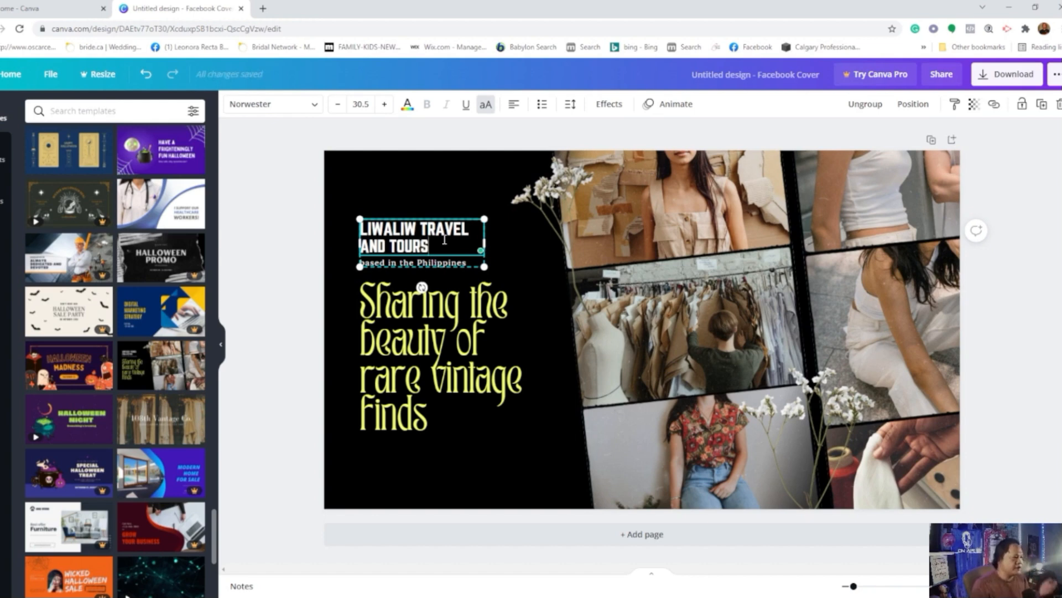
Step: Replace the small "based in the Philippines" line under the heading with "TARA NA BYAHE!"
click(455, 269)
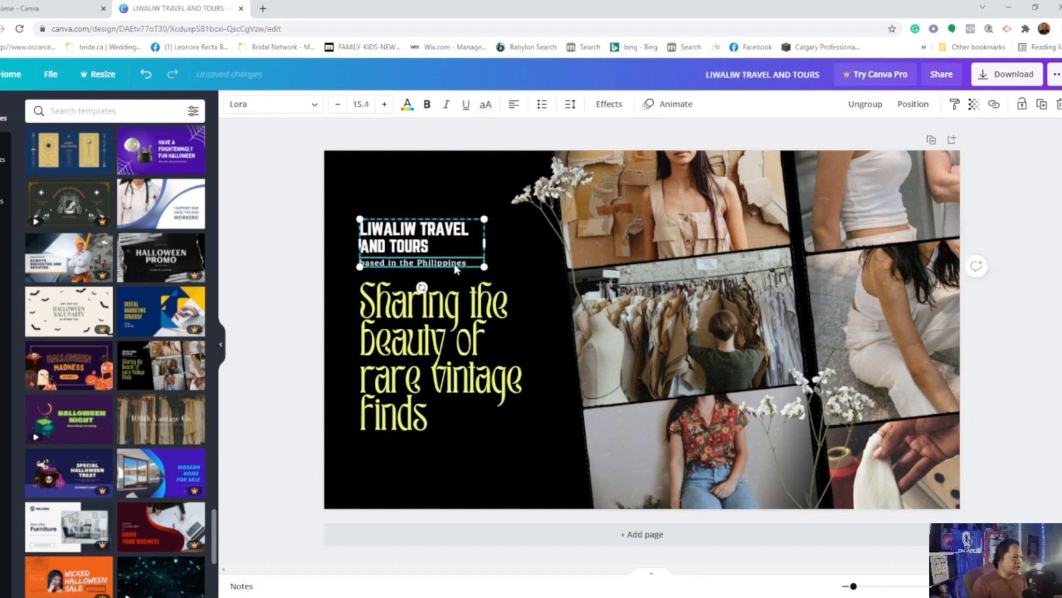
double_click(454, 268)
click(454, 263)
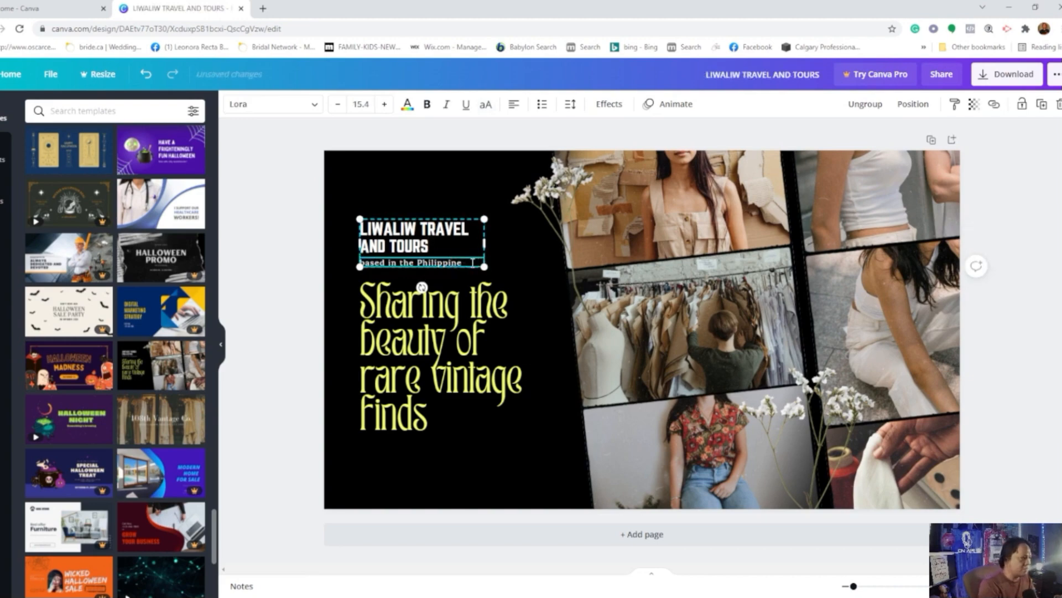
key(BackSpace)
key(BackSpace)
key(BackSpace)
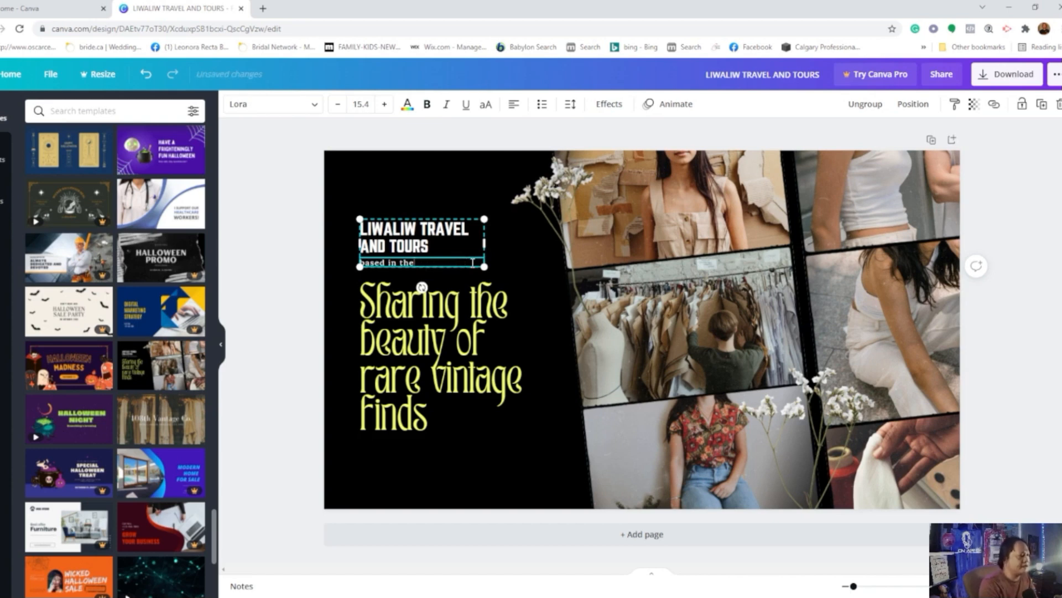
key(BackSpace)
key(BackSpace)
key(BackSpace)
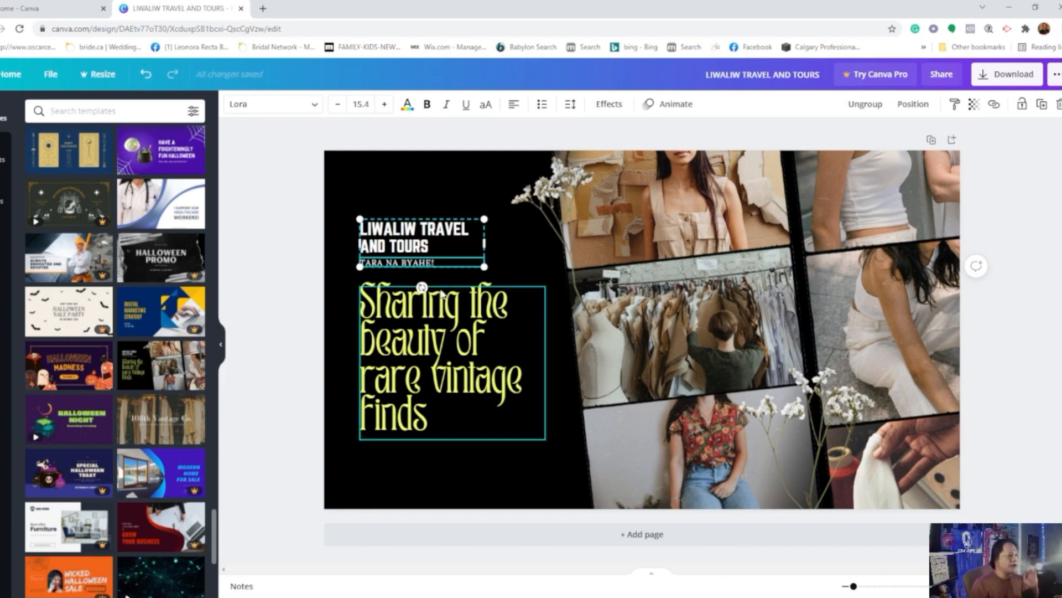
Step: Replace the "Sharing the beauty of rare vintage finds" text with the mission statement copied from the WCA About page found through Facebook
click(431, 315)
click(431, 316)
click(427, 305)
click(431, 421)
key(BackSpace)
key(BackSpace)
key(BackSpace)
key(BackSpace)
key(BackSpace)
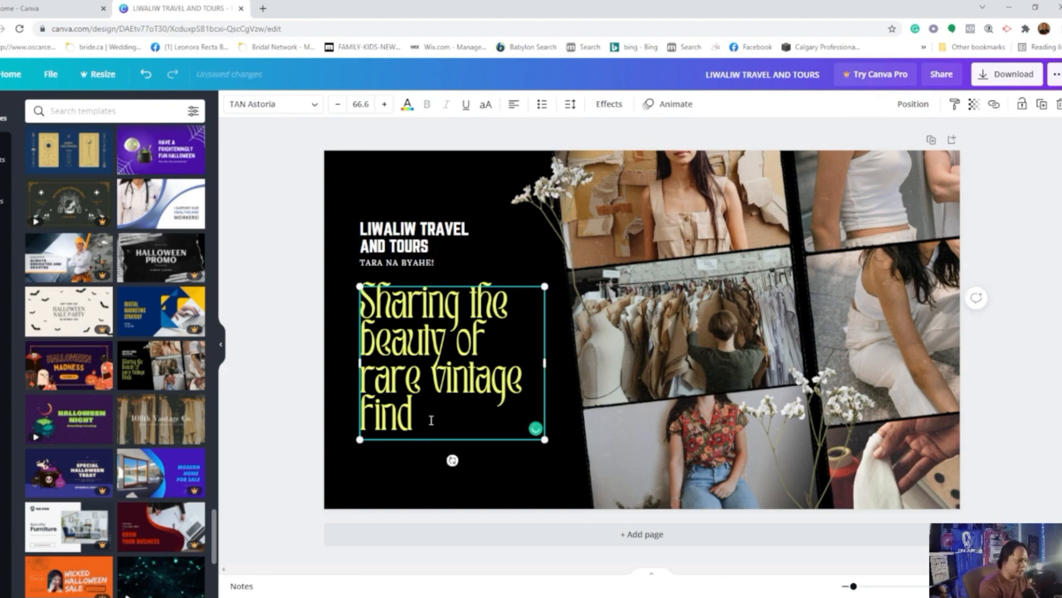
key(BackSpace)
key(BackSpace)
key(BackSpace)
key(BackSpace)
key(BackSpace)
key(BackSpace)
key(BackSpace)
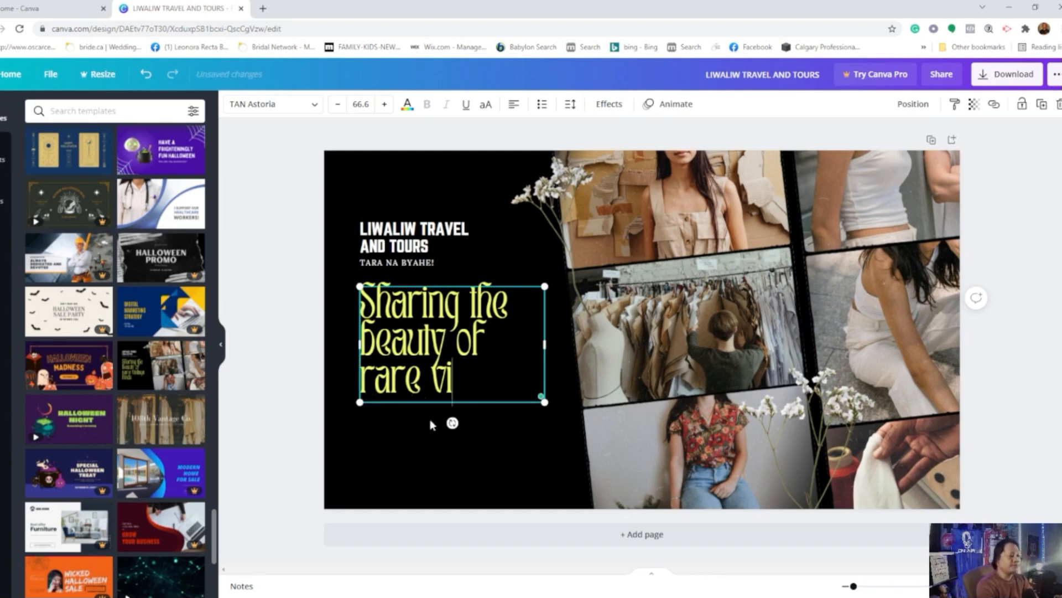
key(BackSpace)
key(BackSpace)
key(BackSpace)
key(BackSpace)
key(BackSpace)
key(BackSpace)
key(BackSpace)
key(BackSpace)
key(BackSpace)
key(BackSpace)
key(BackSpace)
key(BackSpace)
key(BackSpace)
key(BackSpace)
key(BackSpace)
key(BackSpace)
key(BackSpace)
key(BackSpace)
key(BackSpace)
key(BackSpace)
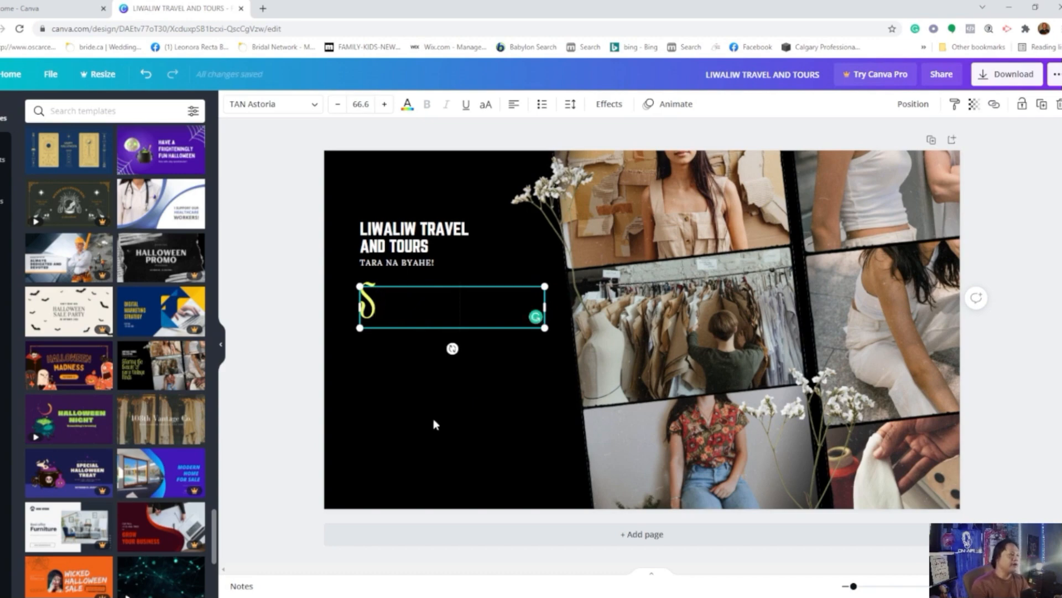
click(263, 9)
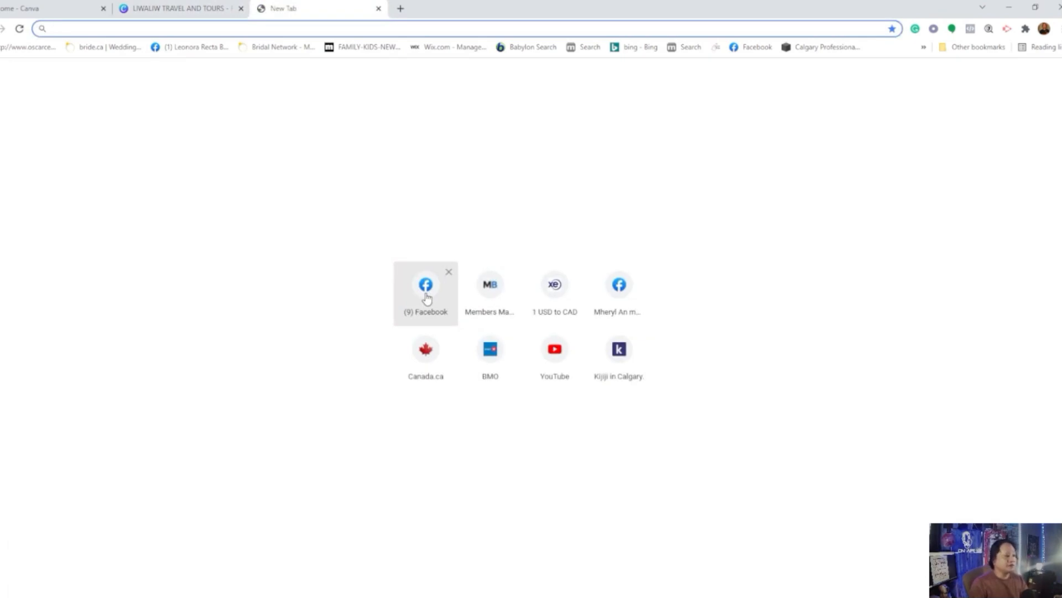
click(426, 298)
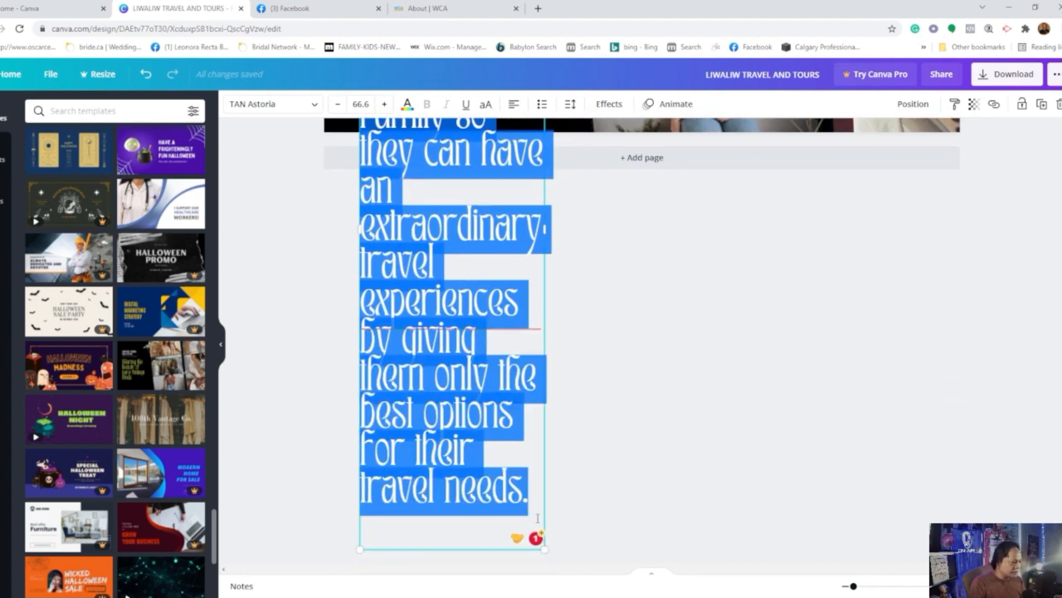
Step: Reduce the mission statement's font size to 27.6 so that it fits on the cover
mouse_move(402, 251)
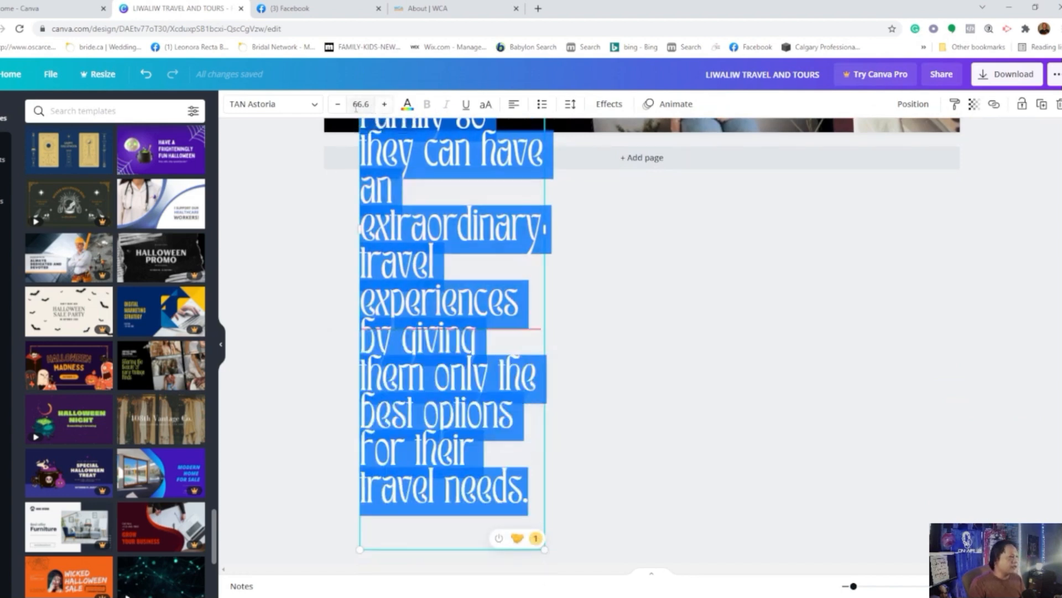
click(338, 105)
click(338, 105)
click(338, 105)
click(338, 104)
click(339, 104)
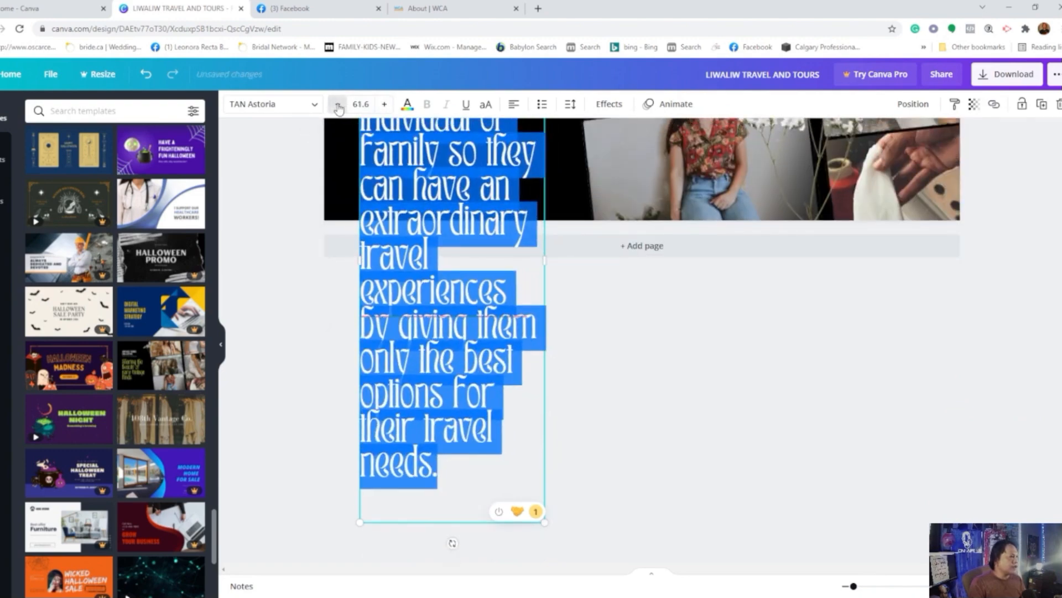
click(338, 105)
click(338, 105)
click(338, 104)
click(338, 104)
click(338, 105)
click(338, 105)
click(338, 104)
click(338, 104)
click(338, 105)
click(338, 104)
click(338, 105)
click(338, 105)
click(339, 105)
click(338, 105)
click(338, 104)
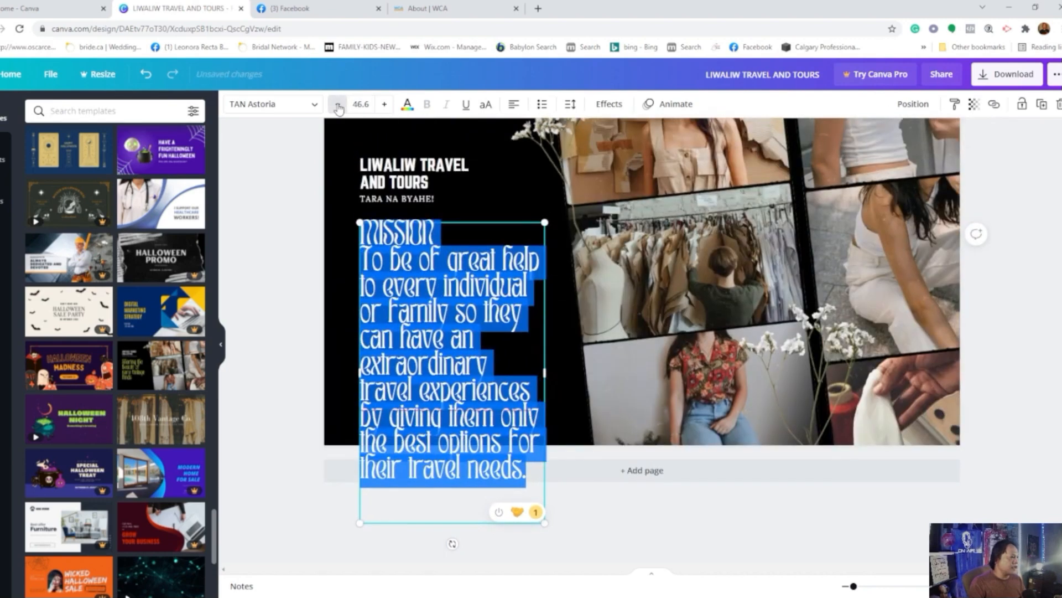
click(338, 106)
click(338, 105)
click(338, 105)
click(338, 105)
click(338, 105)
click(338, 105)
click(338, 105)
click(338, 105)
click(338, 106)
click(338, 105)
click(338, 106)
click(338, 106)
click(338, 105)
click(338, 105)
click(338, 106)
click(338, 105)
click(338, 106)
click(338, 105)
click(338, 105)
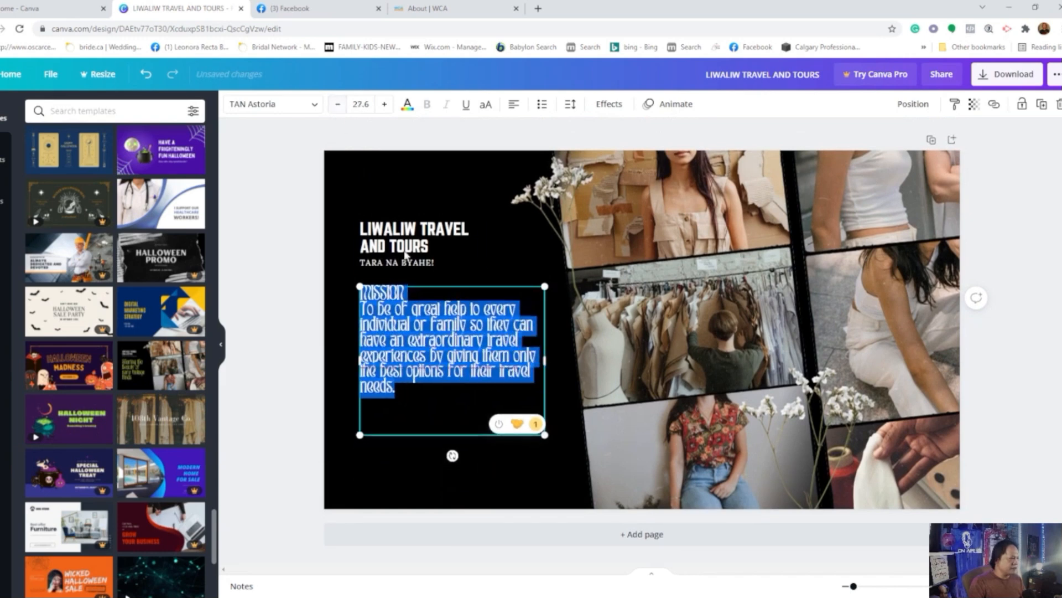
Step: Shift the heading group and the mission statement upward on the black area of the cover
click(502, 261)
click(479, 366)
drag(479, 365, 479, 364)
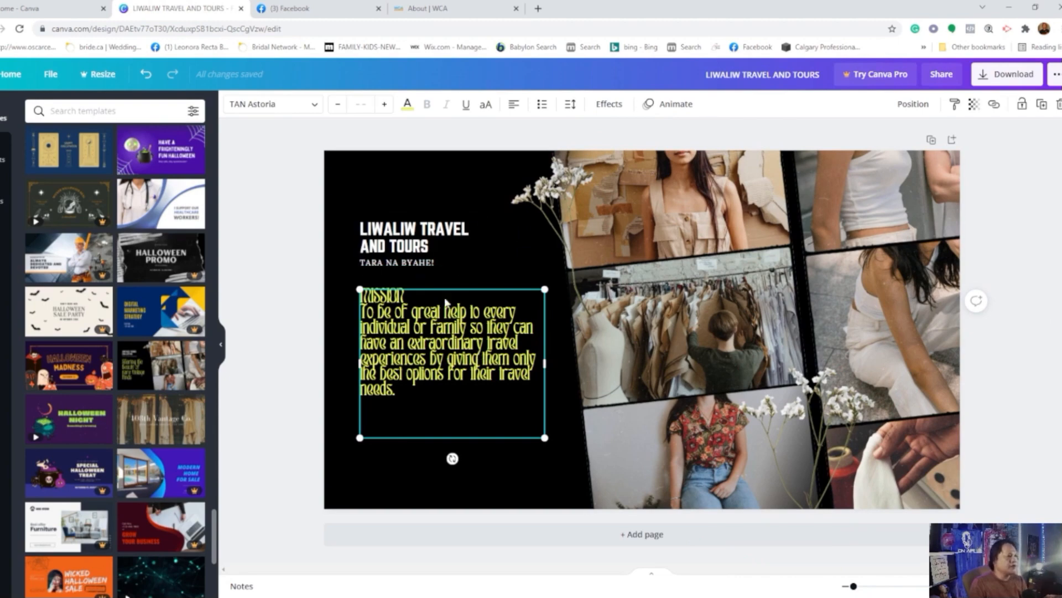
drag(463, 262, 464, 244)
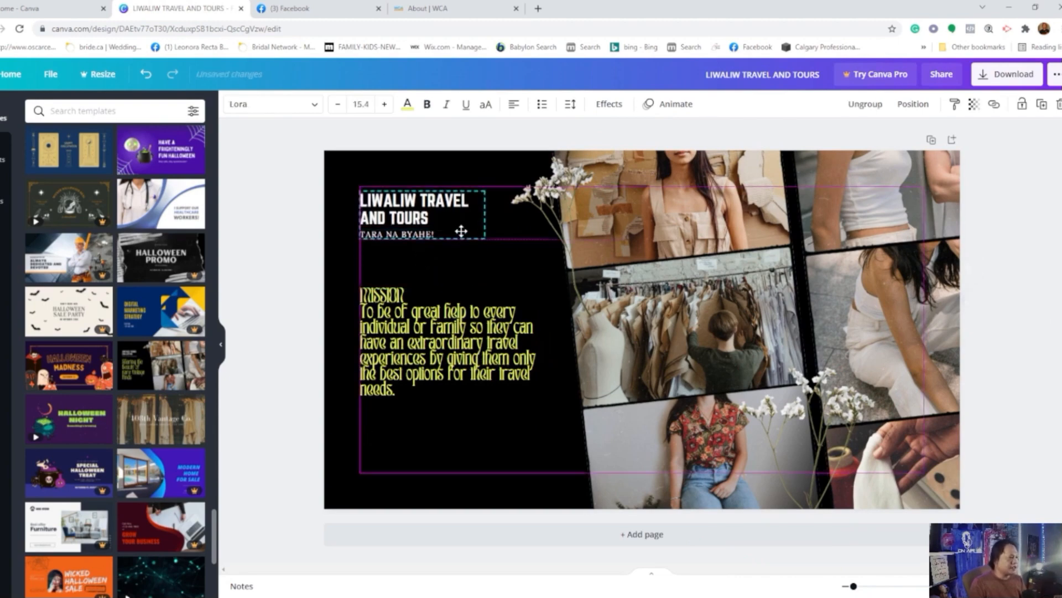
drag(465, 311, 466, 293)
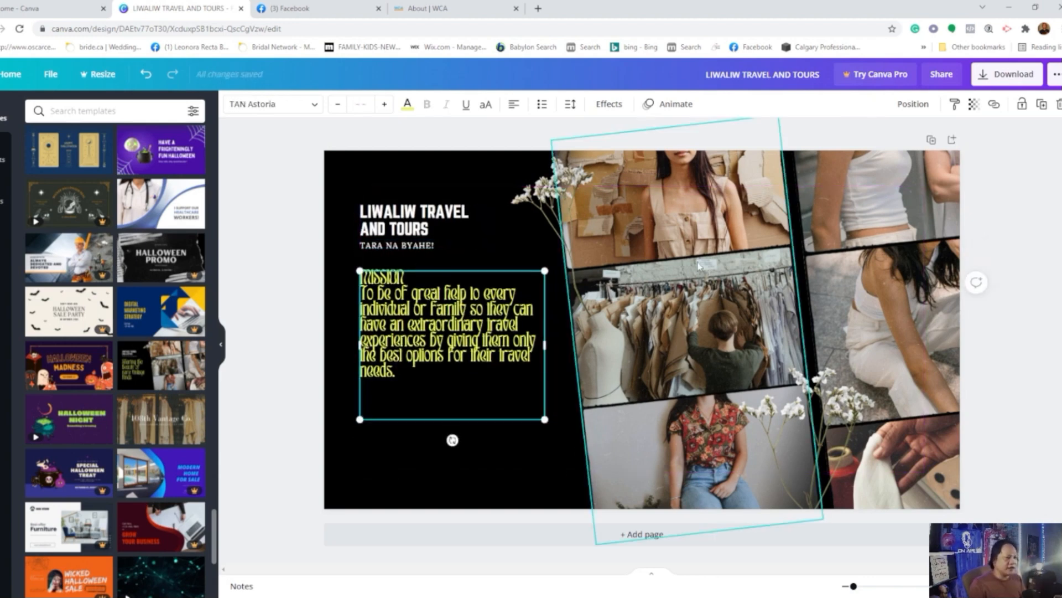
Step: Move the mission statement and the heading group lower on the black area, keeping them left-aligned
click(662, 221)
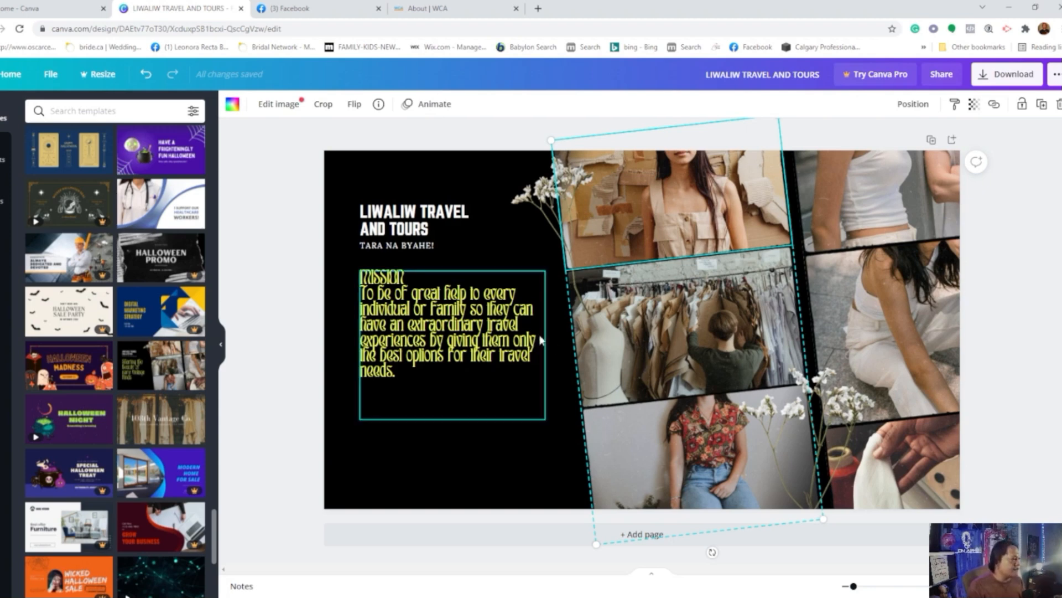
drag(466, 394, 463, 426)
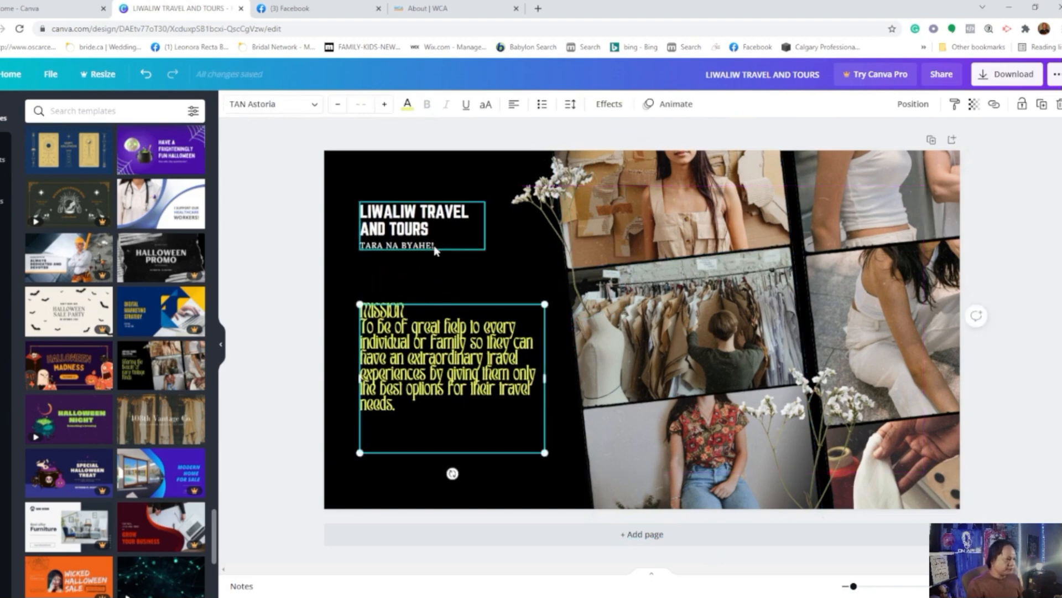
drag(431, 239, 424, 270)
Step: Add the uploaded tropical beach photo with palm trees to the cover design
click(644, 217)
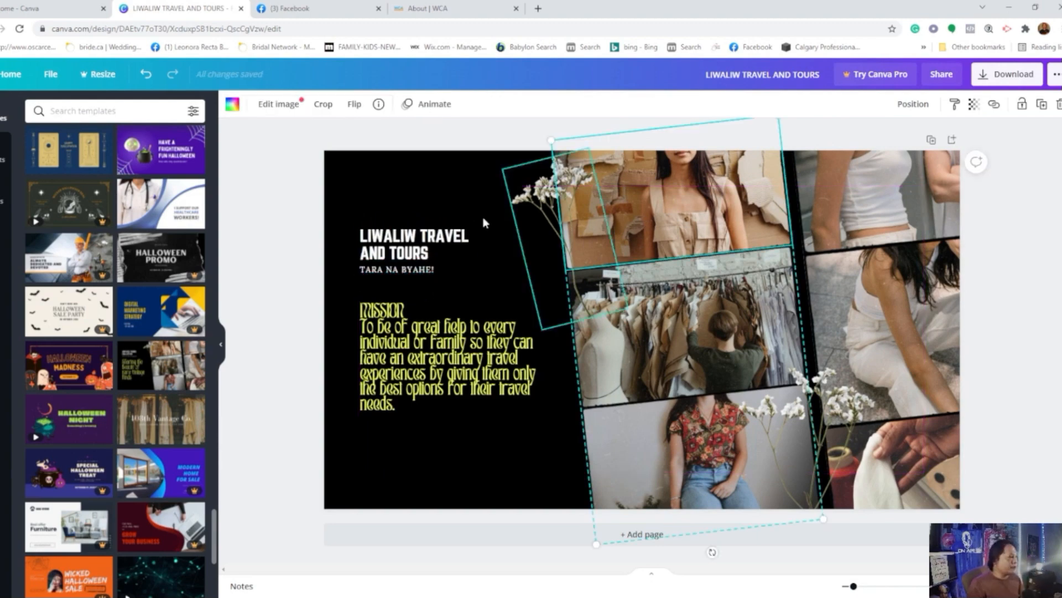
click(2, 193)
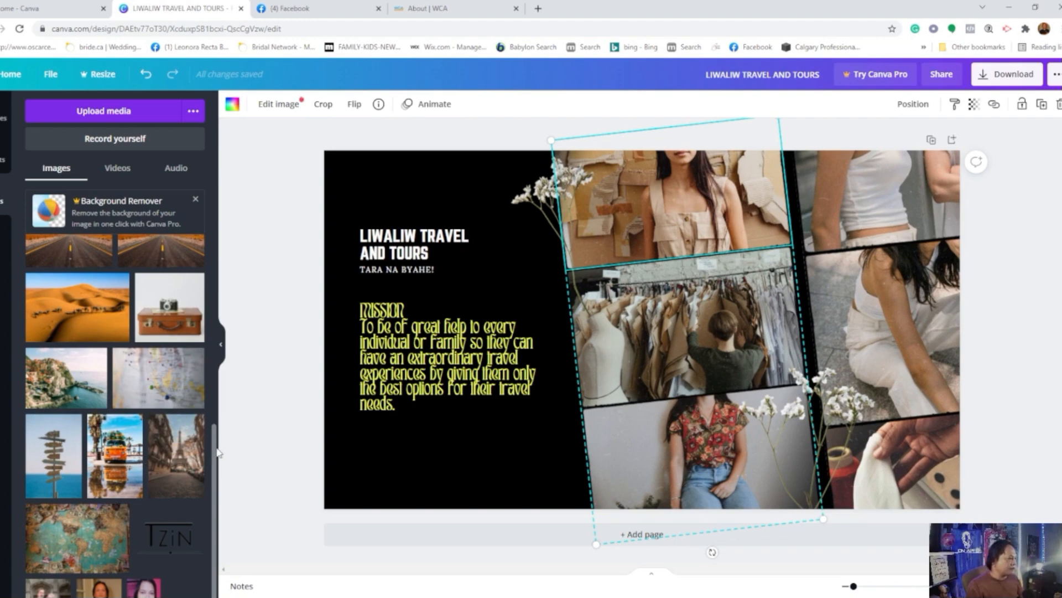
drag(218, 434, 240, 237)
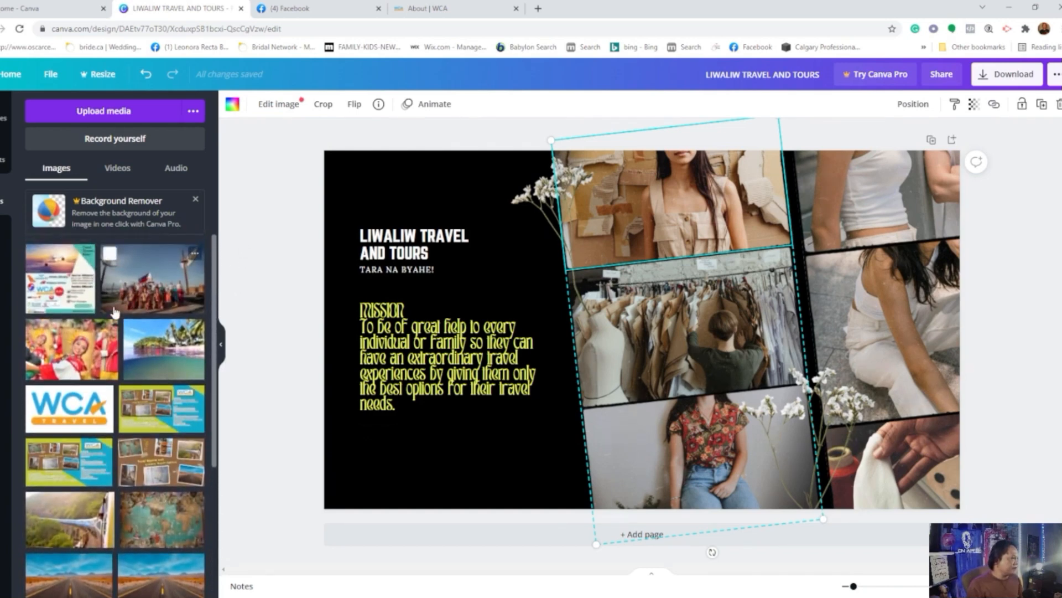
click(167, 362)
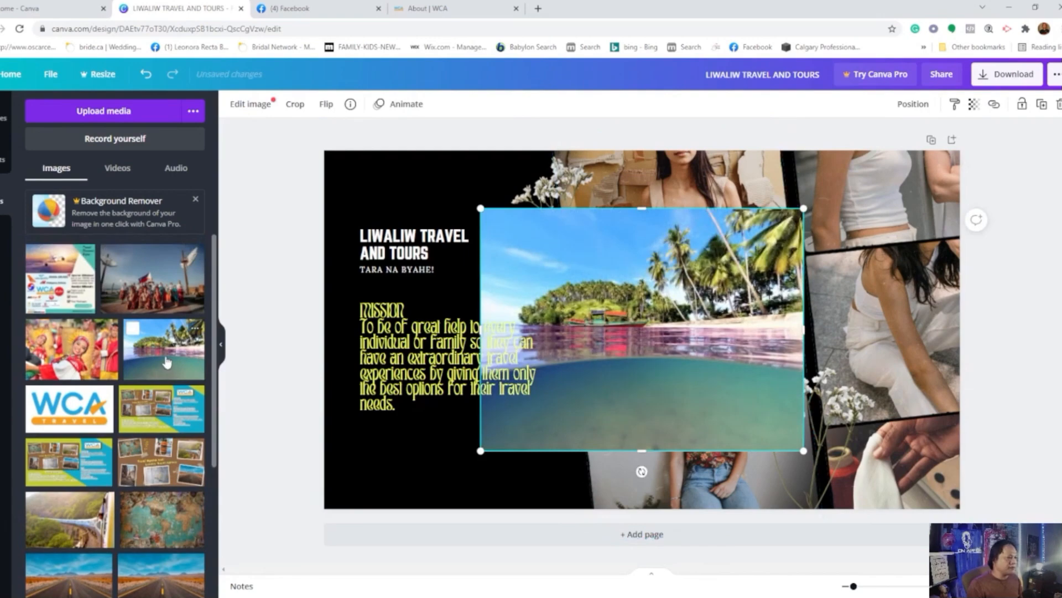
Step: Fill the collage's middle column from top to bottom with the tropical beach, money-bordered world map and wooden signpost photos
drag(696, 367, 704, 253)
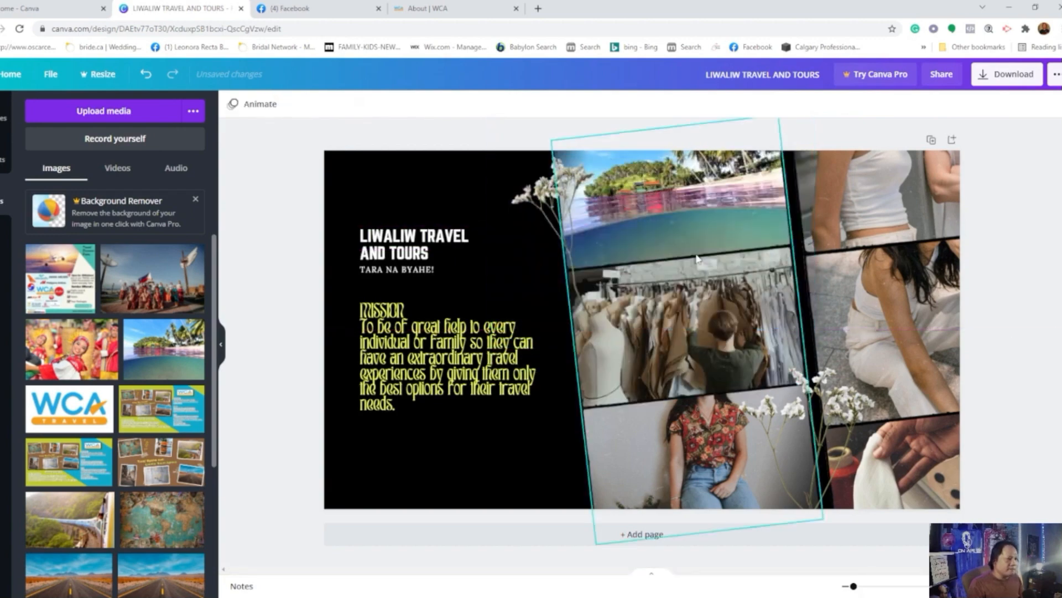
click(691, 228)
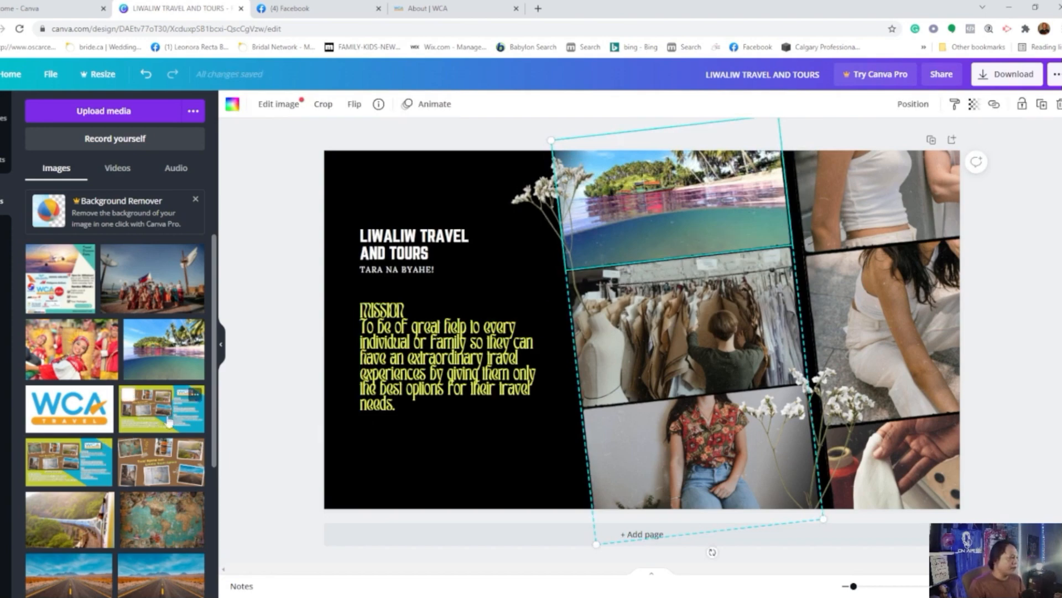
scroll(85, 443, down, 3)
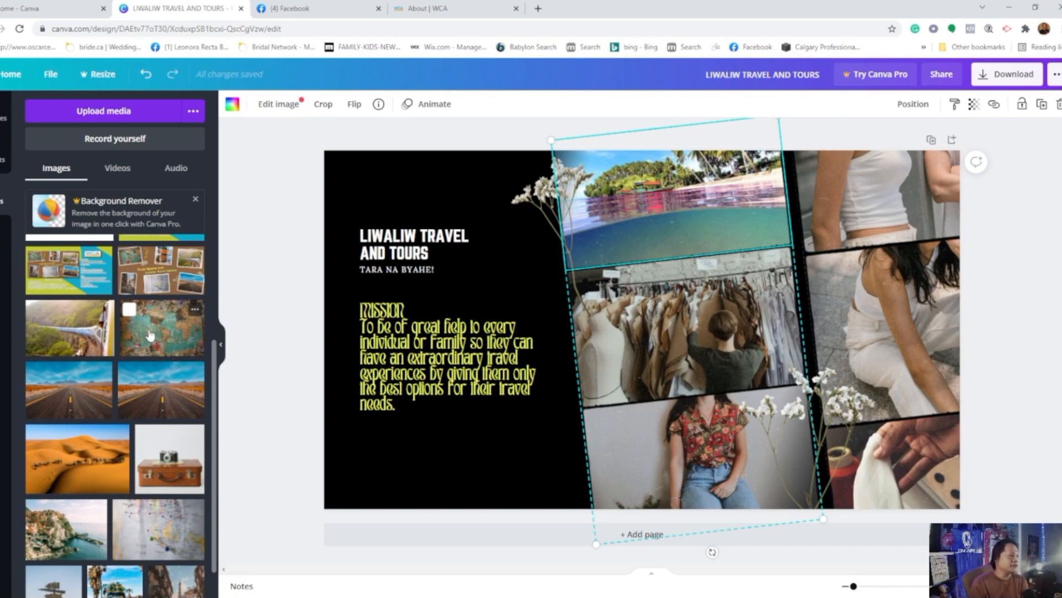
click(150, 335)
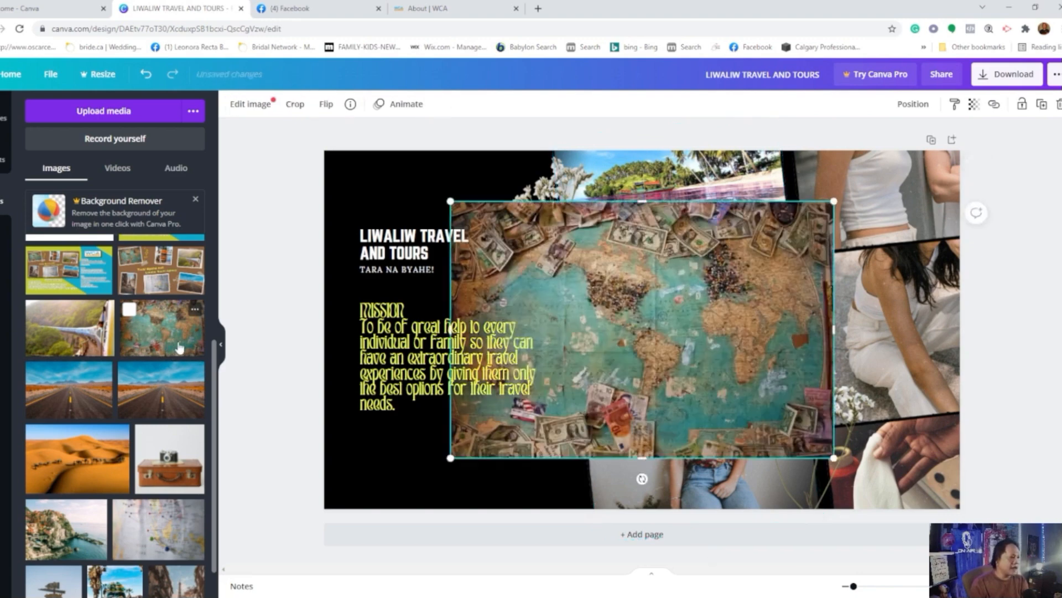
drag(676, 333, 734, 323)
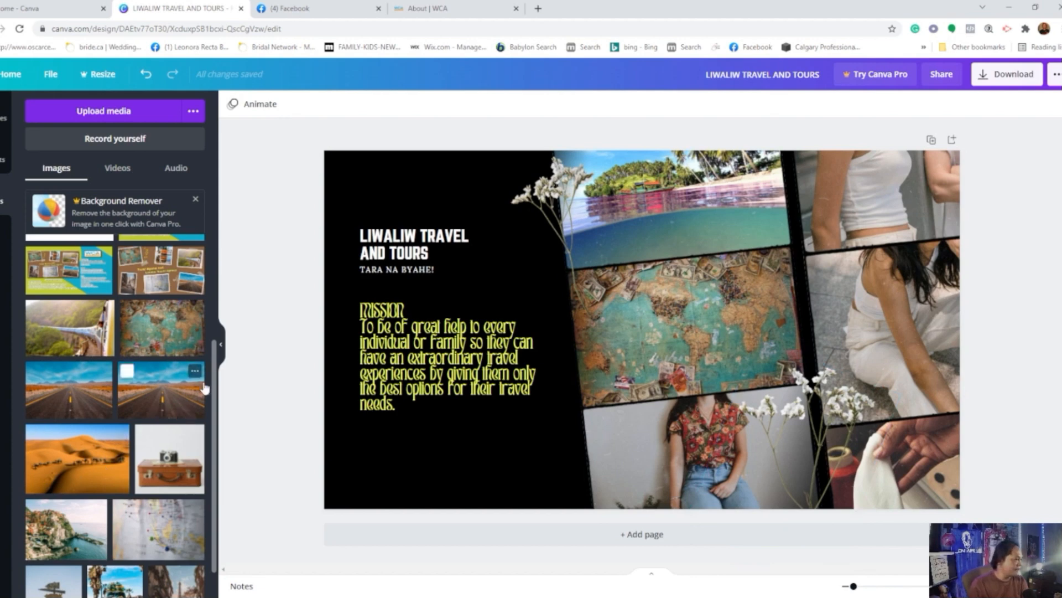
scroll(166, 423, down, 3)
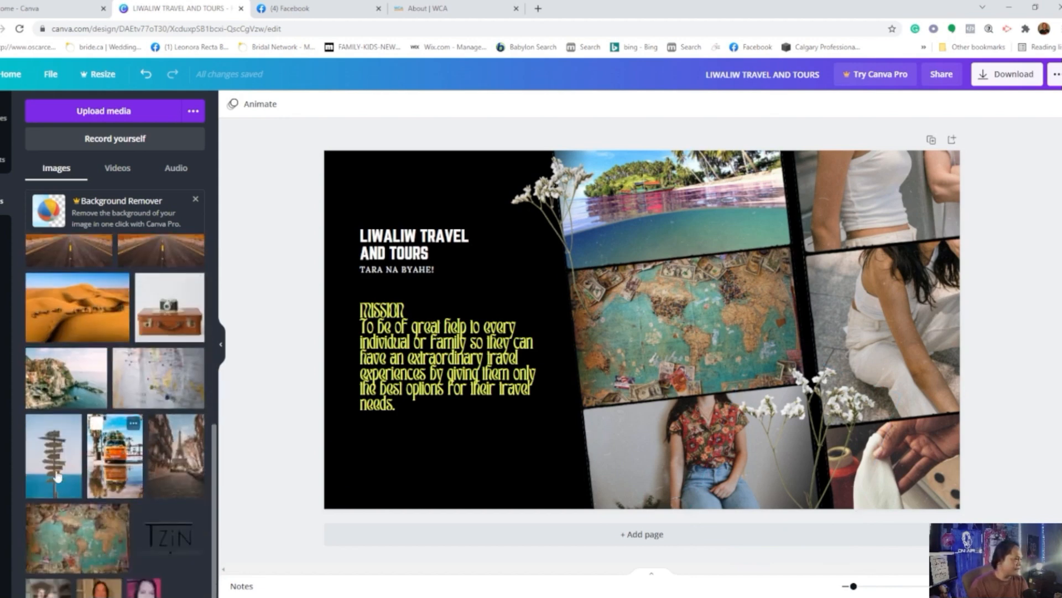
drag(56, 469, 669, 437)
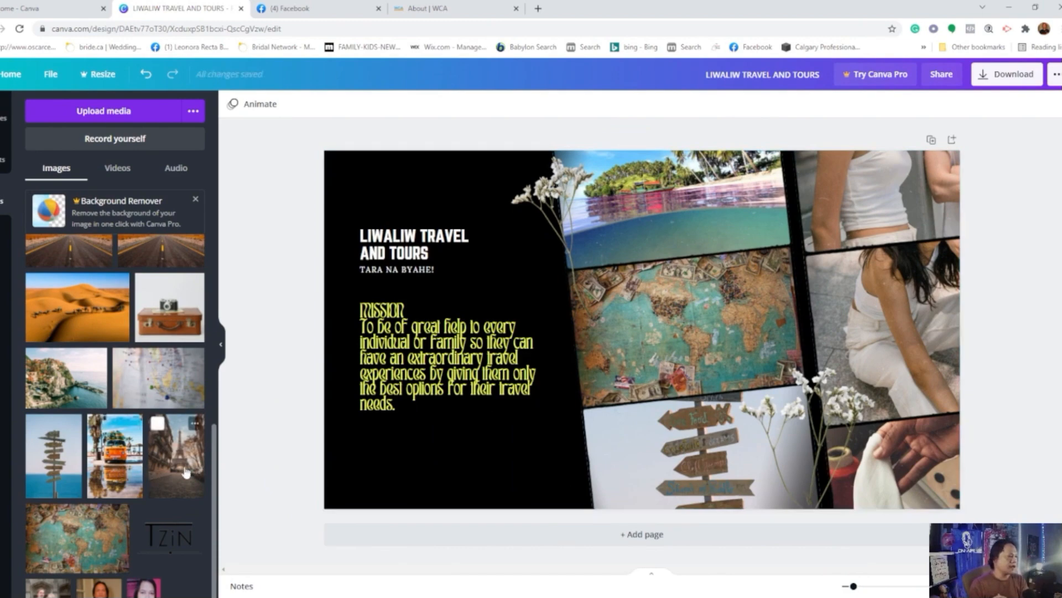
Step: Place the Paris street photo in the right column's middle frame and shift that column slightly left beside the middle column
drag(184, 473, 838, 265)
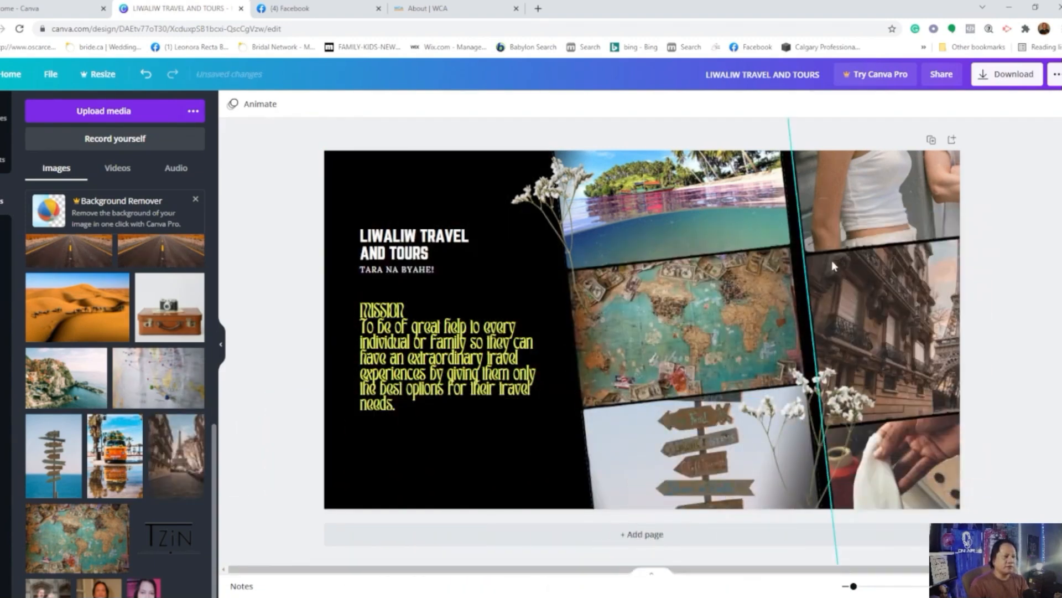
click(898, 317)
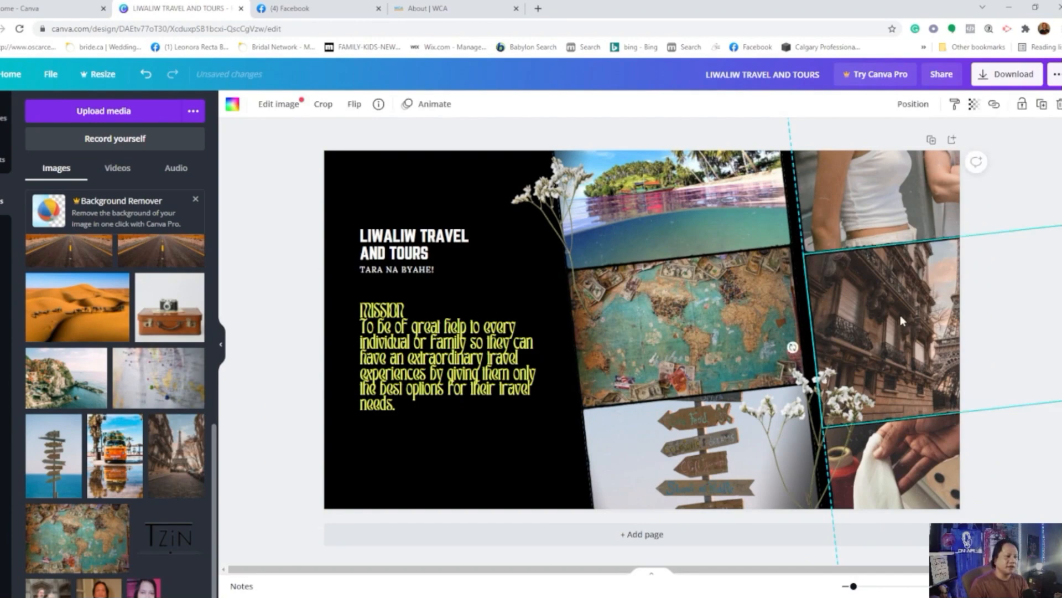
drag(928, 316, 910, 310)
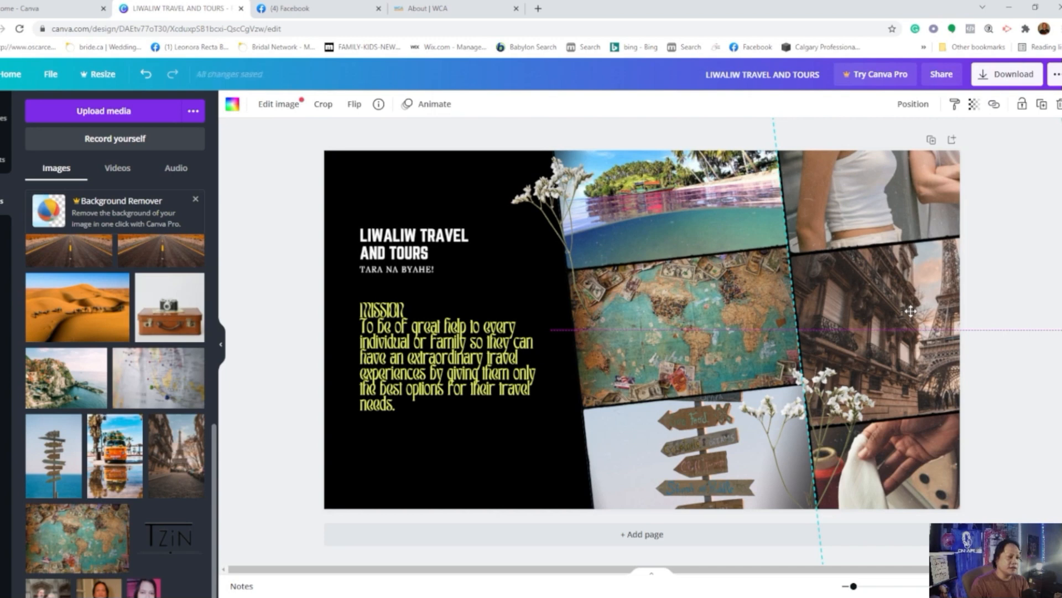
Step: Fill the right column's top frame with the festival dancer photo and its bottom frame with the orange van photo
click(534, 467)
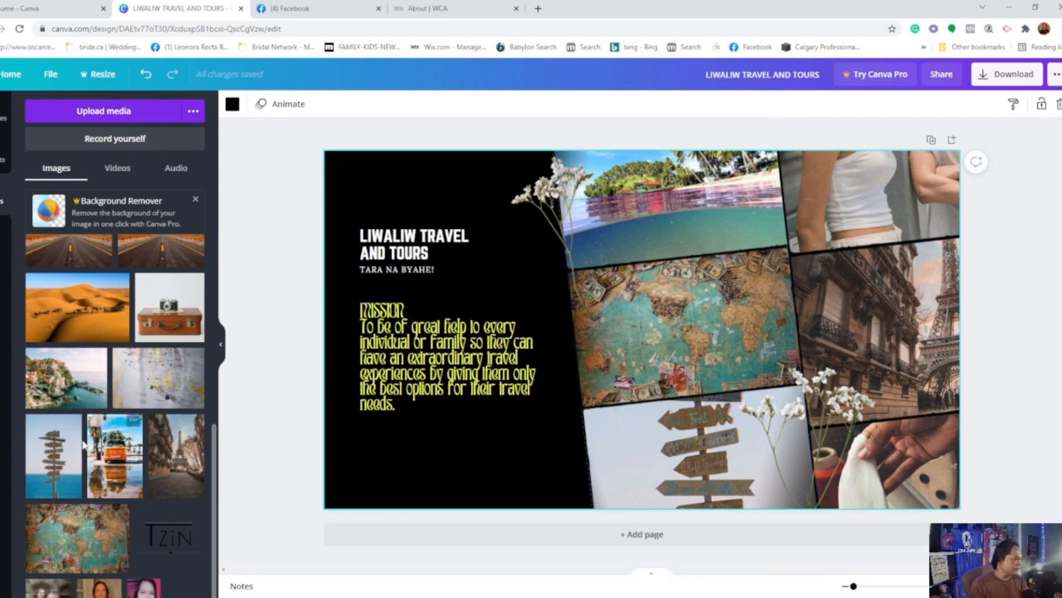
scroll(80, 448, up, 4)
scroll(78, 437, up, 2)
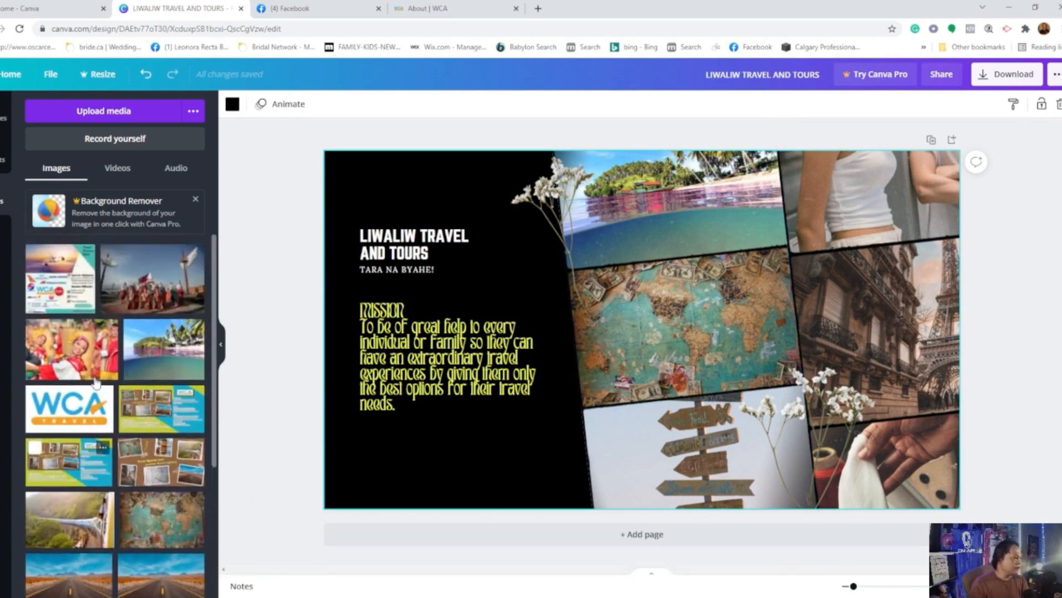
drag(66, 356, 849, 162)
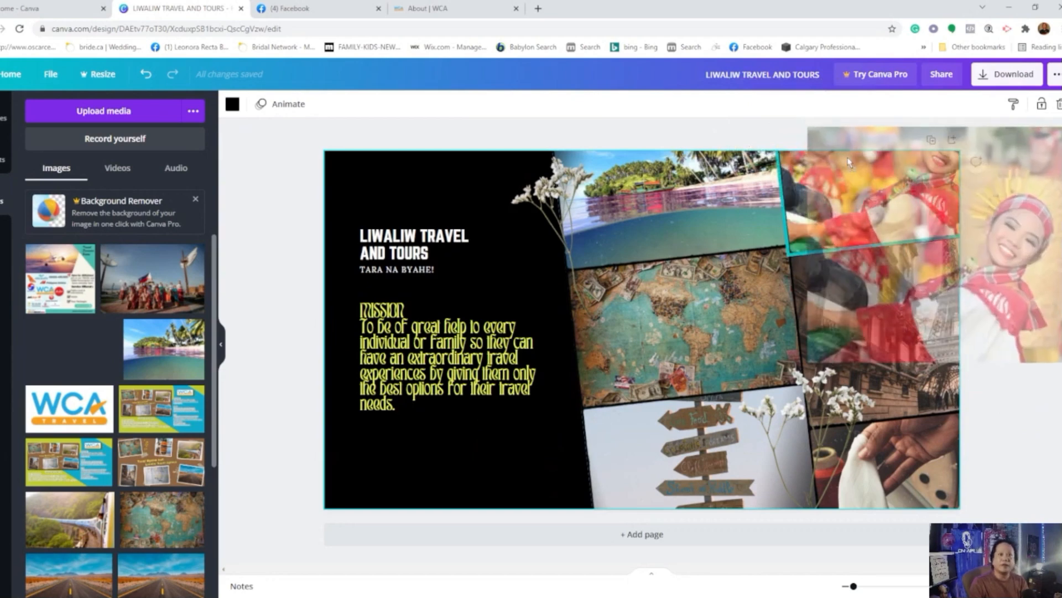
drag(849, 161, 849, 161)
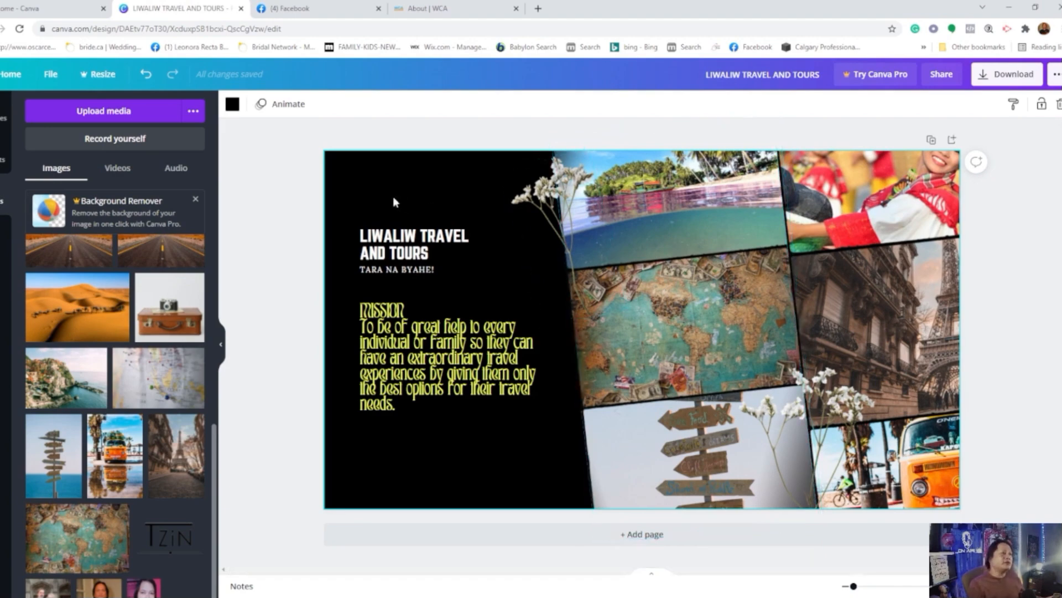
Step: Change the cover's black background to the custom teal colour #107F86
click(233, 105)
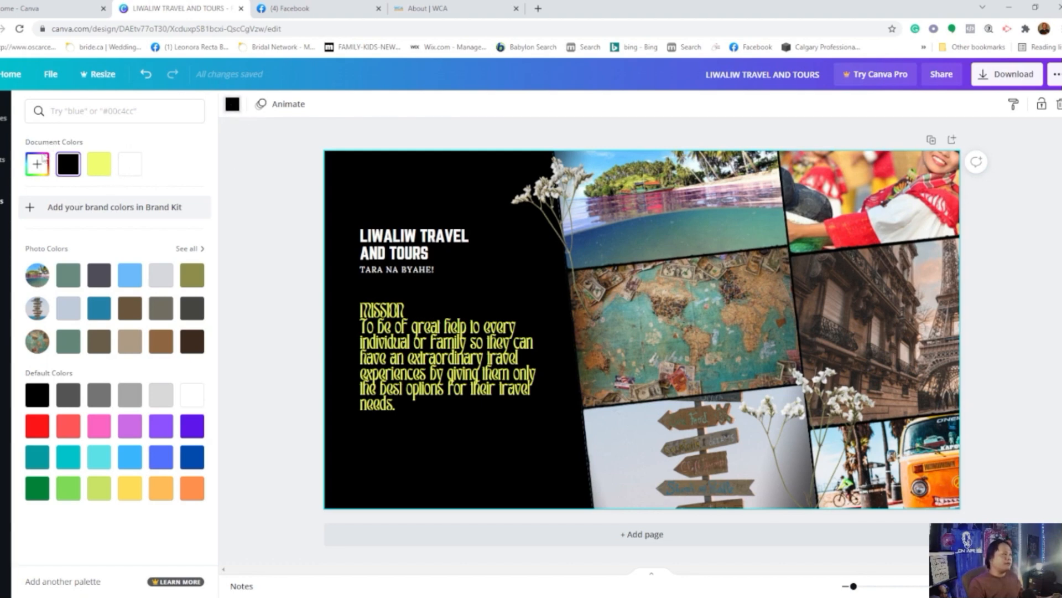
click(37, 164)
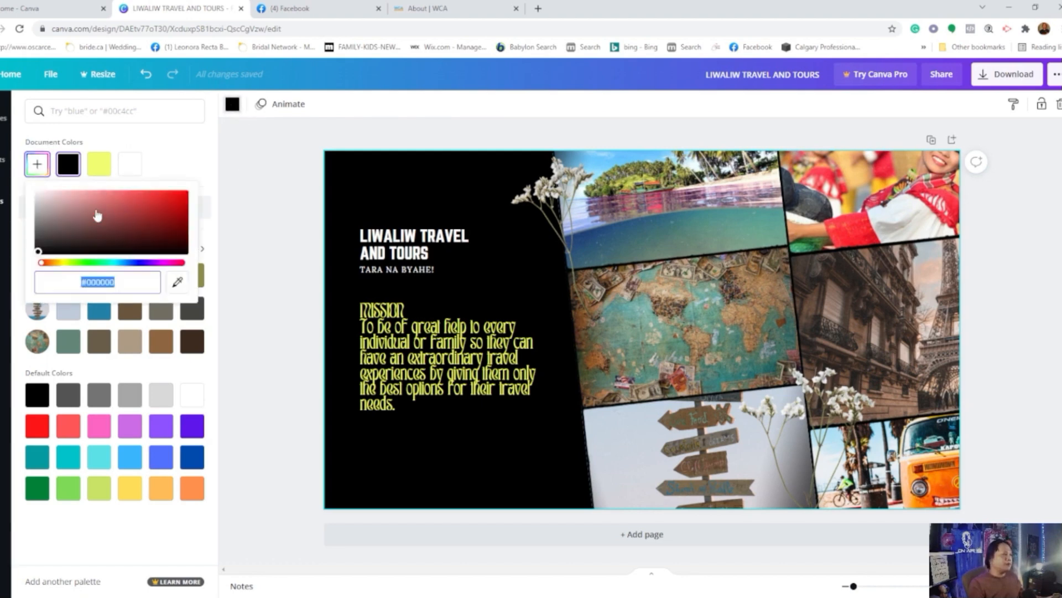
drag(38, 253, 129, 200)
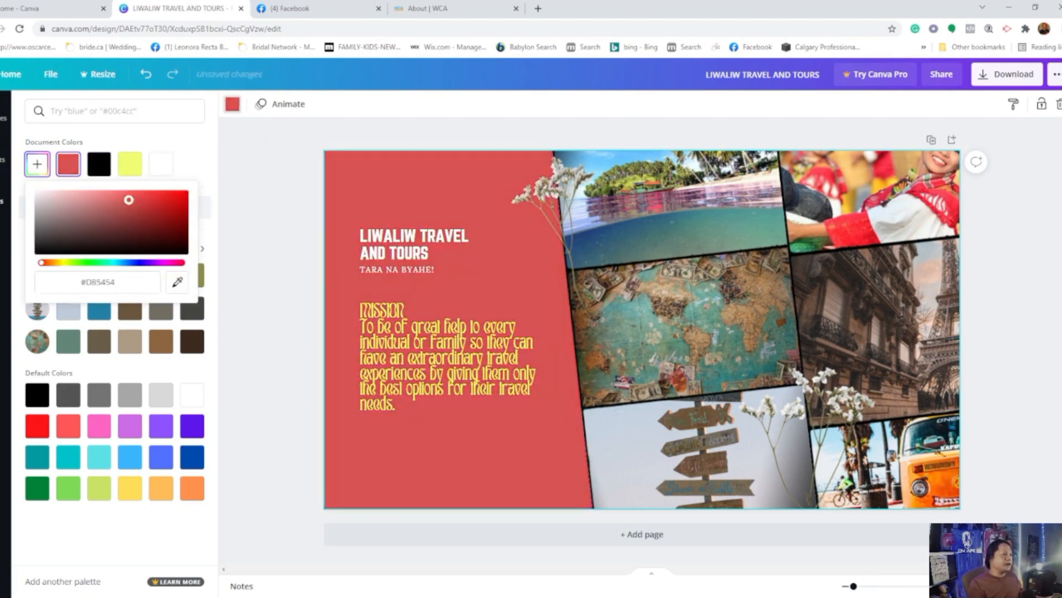
click(112, 262)
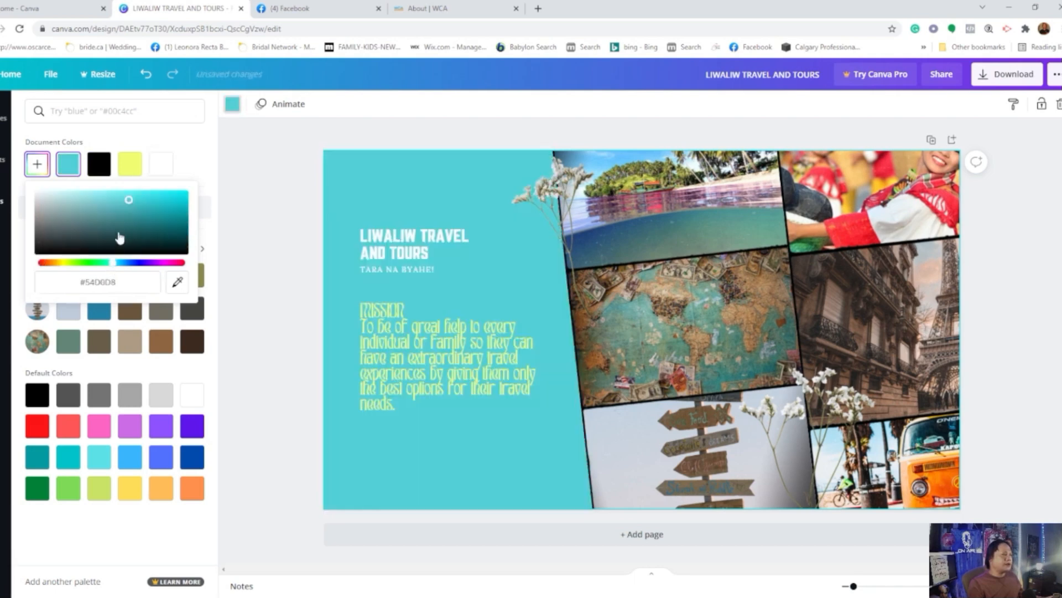
drag(128, 200, 171, 220)
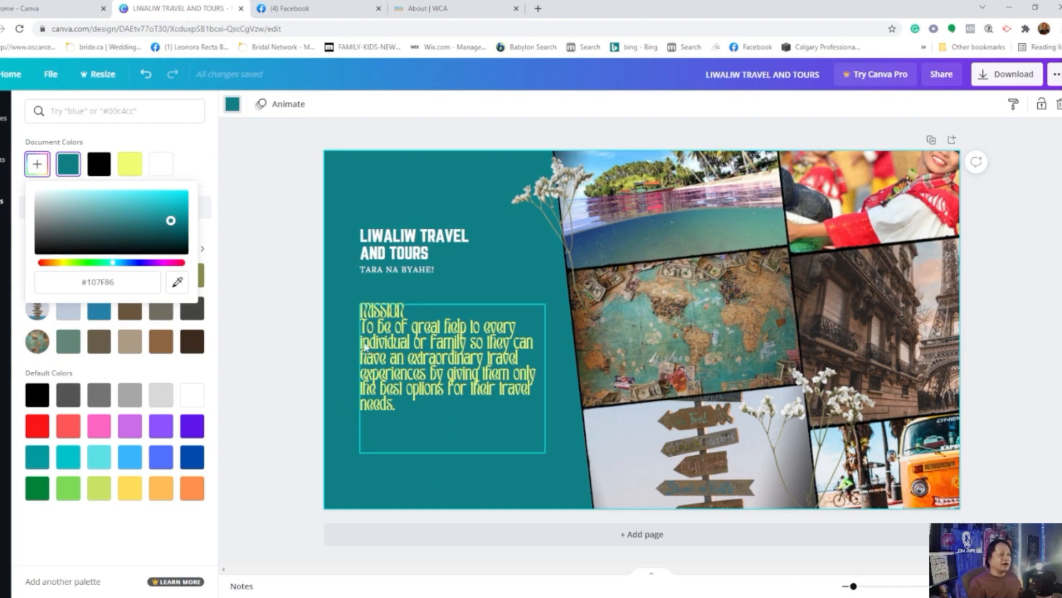
click(429, 347)
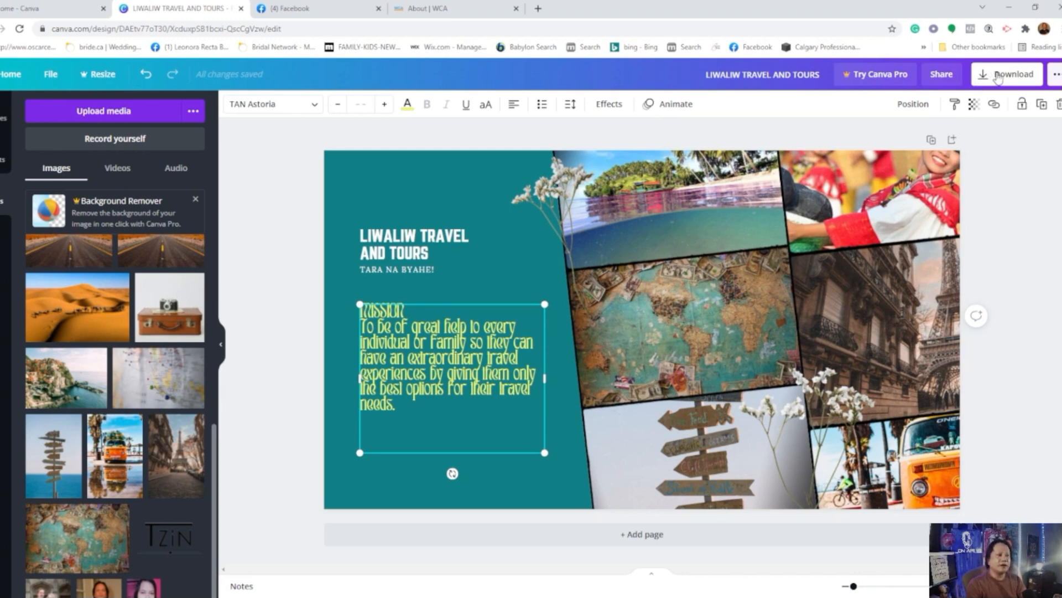
Step: Download the finished cover as a PNG file
click(999, 78)
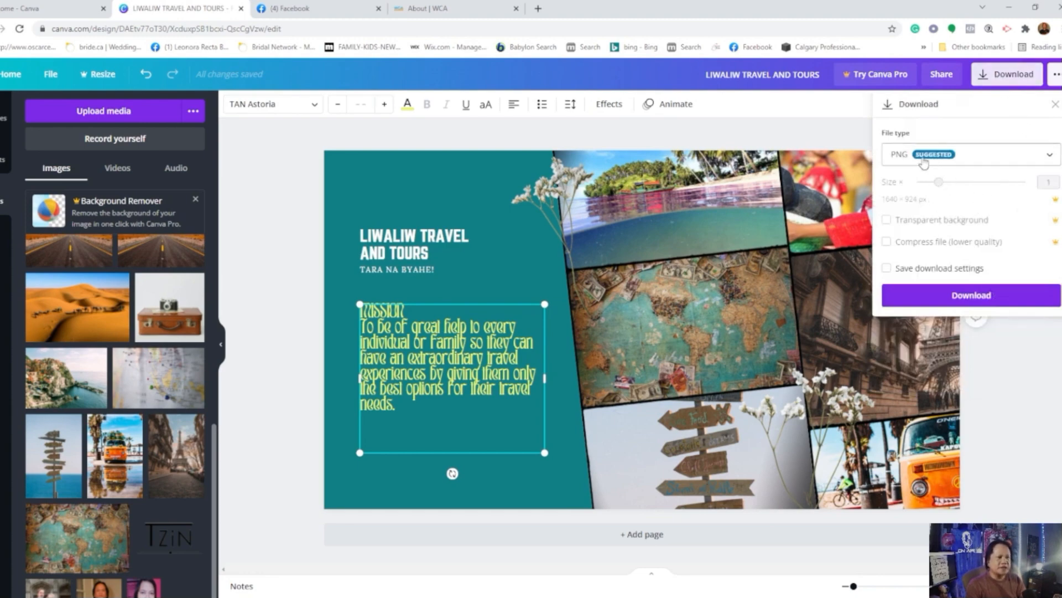
click(1035, 161)
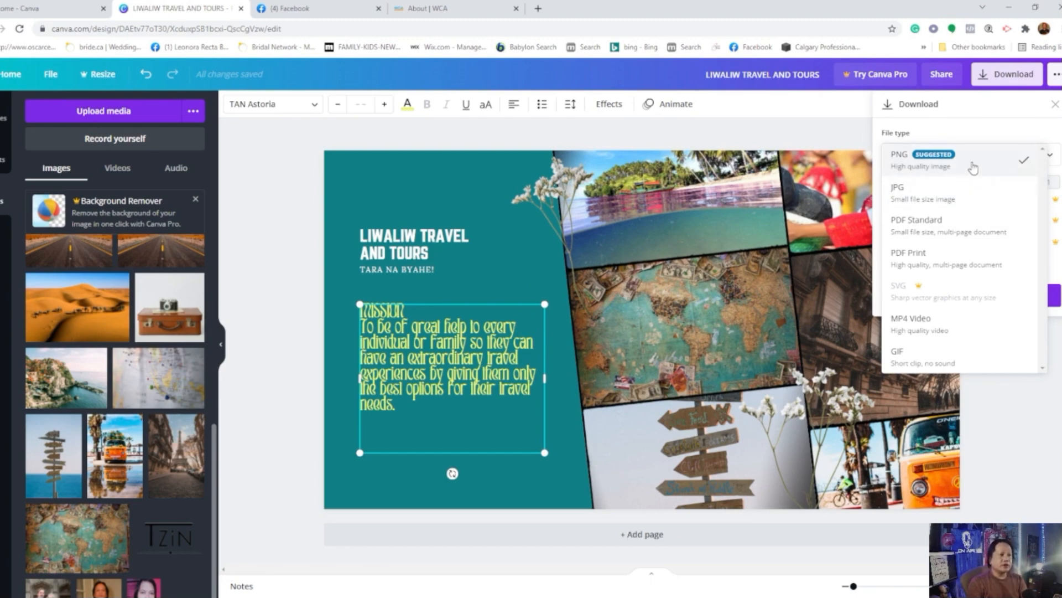
click(973, 166)
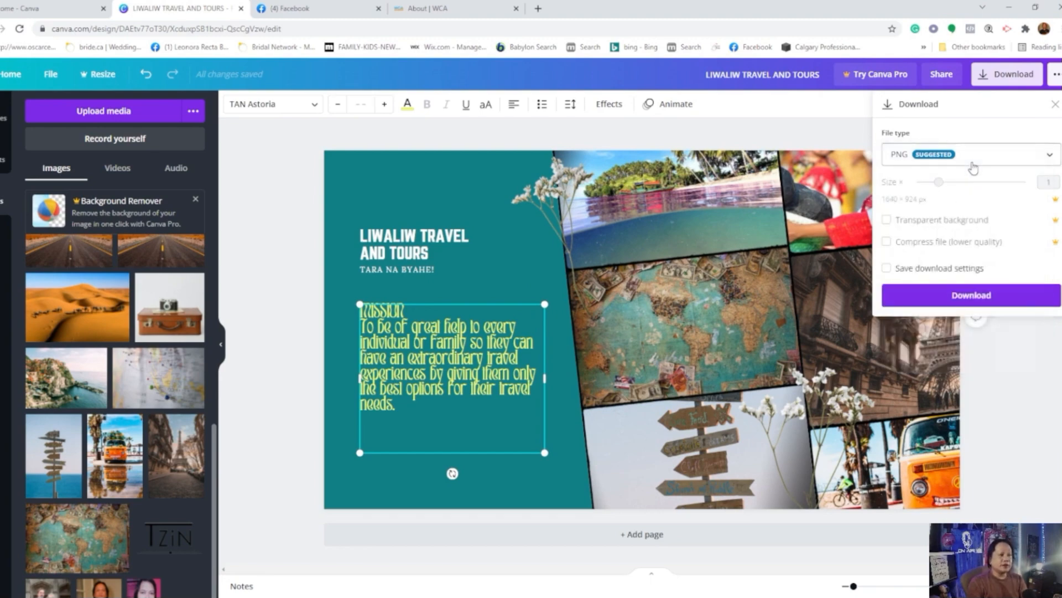
click(963, 302)
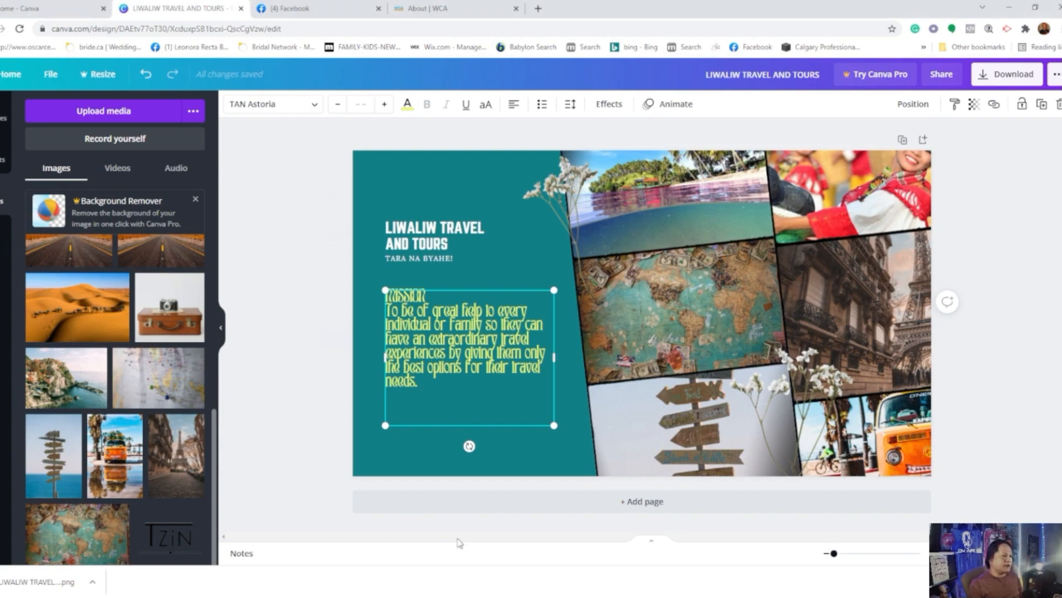
Step: Return to the Canva home page and browse the suggested and social media design types
click(442, 8)
click(177, 8)
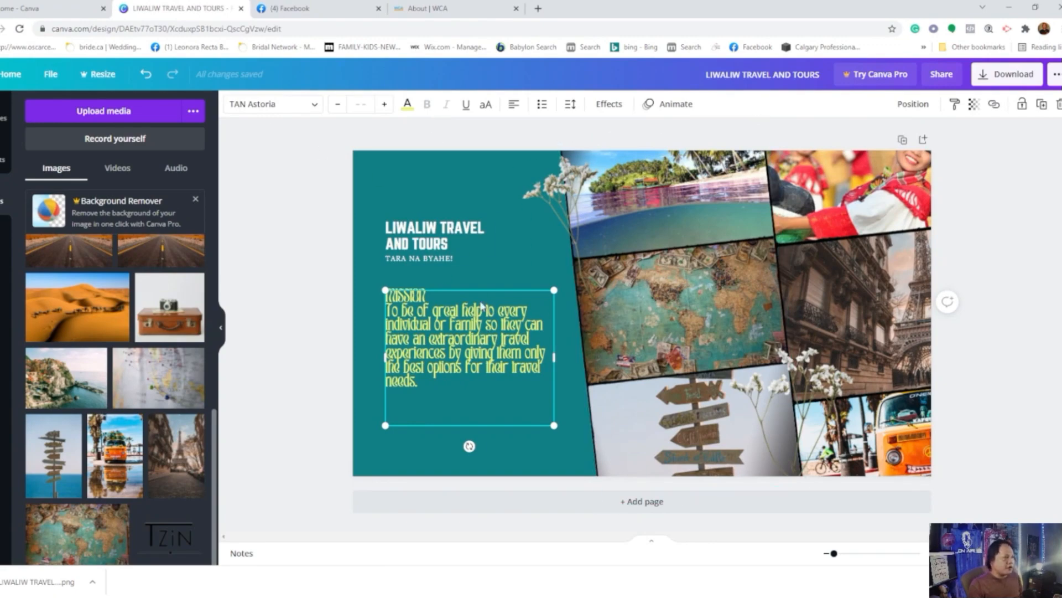
click(12, 76)
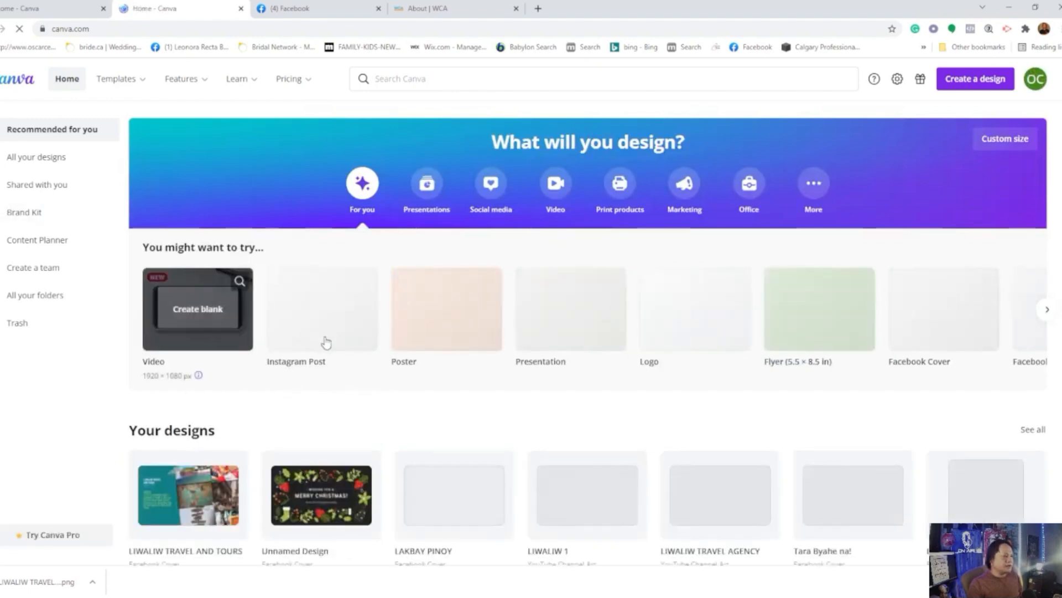
mouse_move(325, 343)
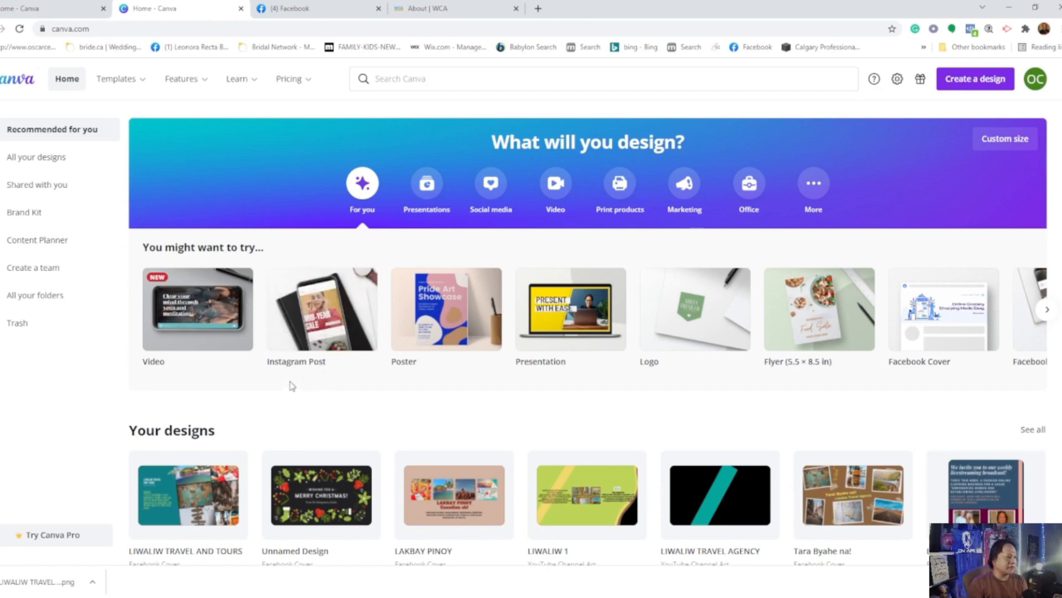
mouse_move(453, 332)
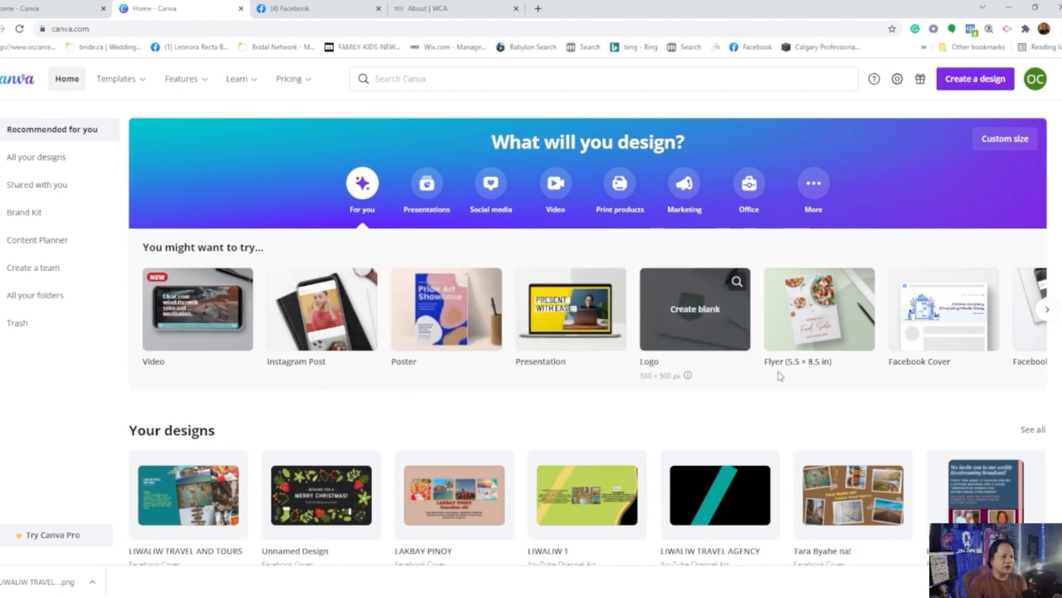
click(1047, 311)
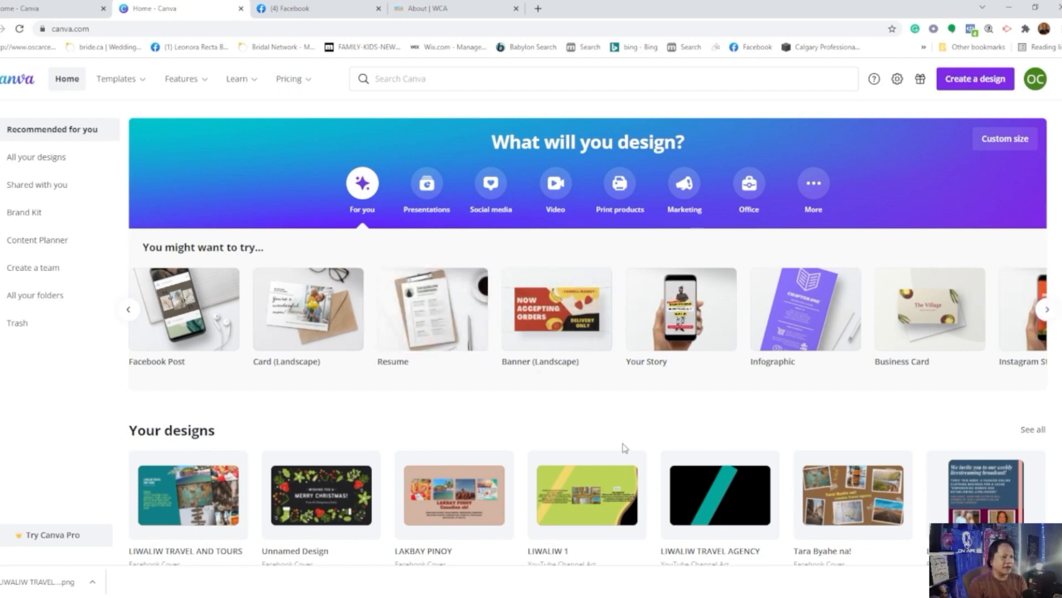
click(491, 192)
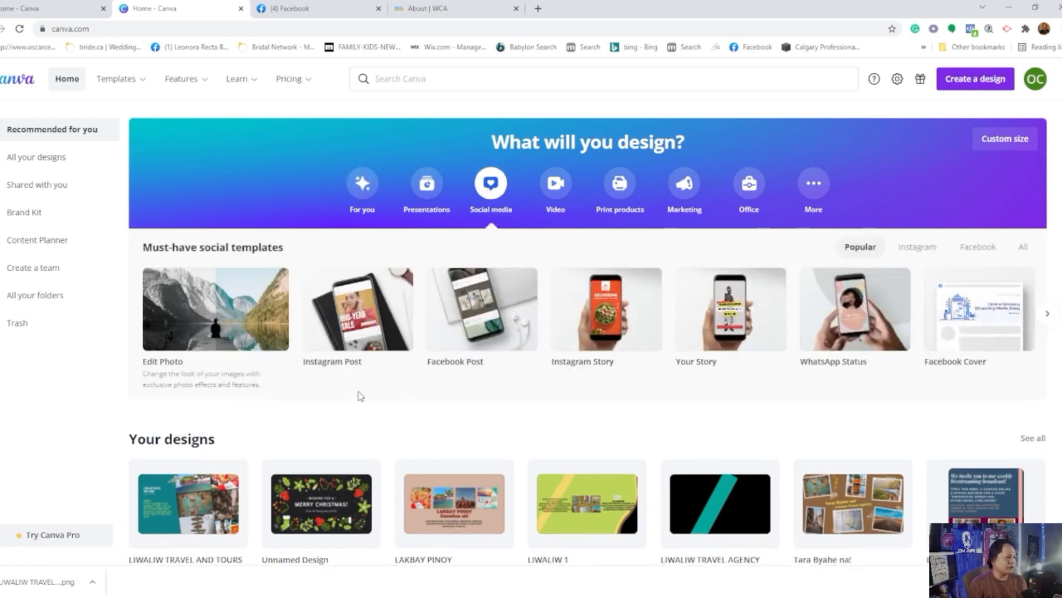
Step: Create a YouTube Channel Art design with the "My Escape" template and go back to the Canva home page
mouse_move(474, 303)
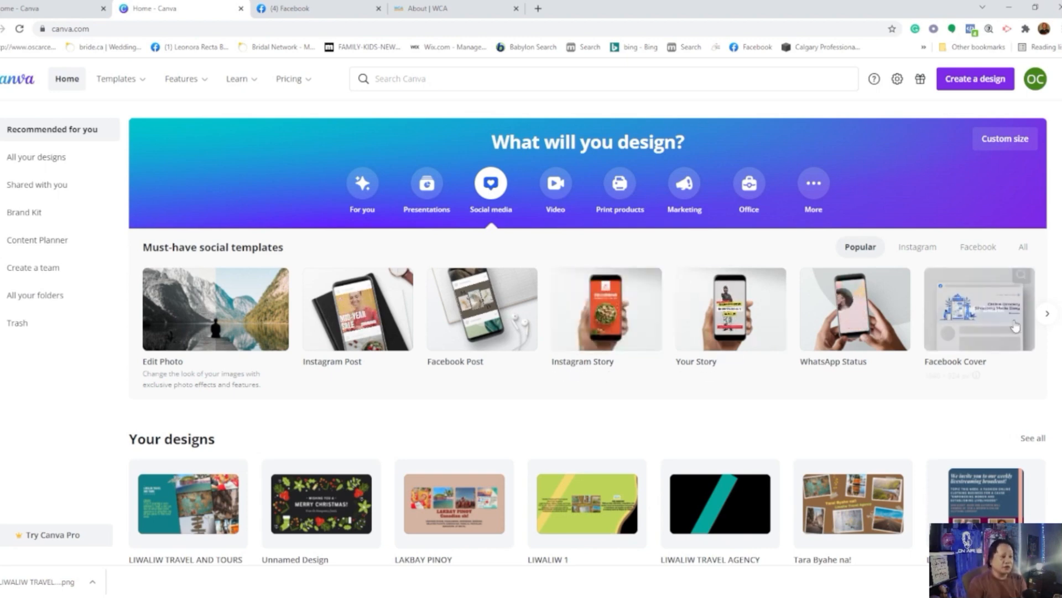
click(1048, 315)
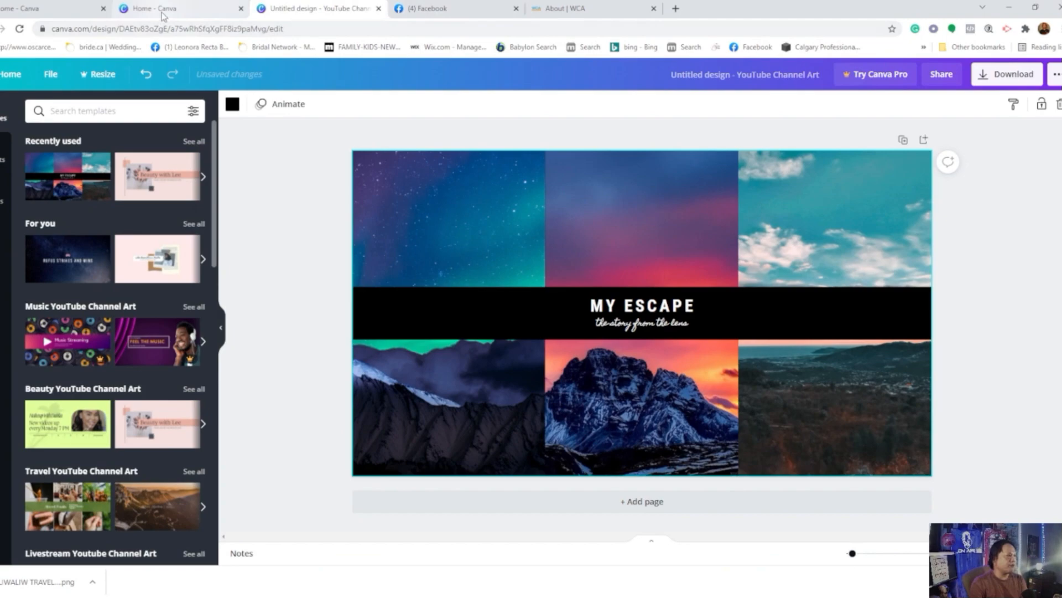
click(198, 9)
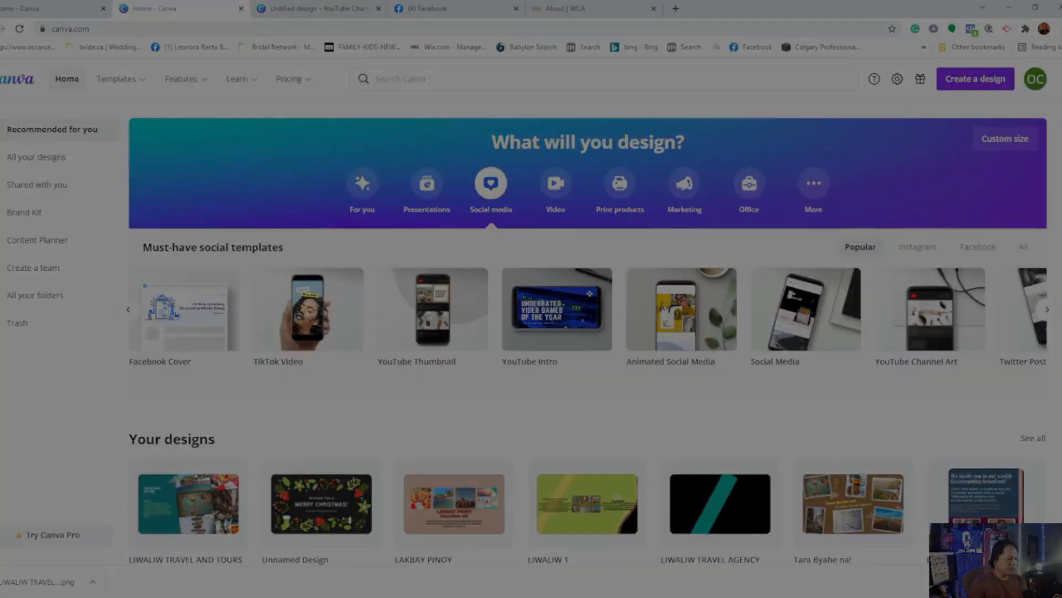